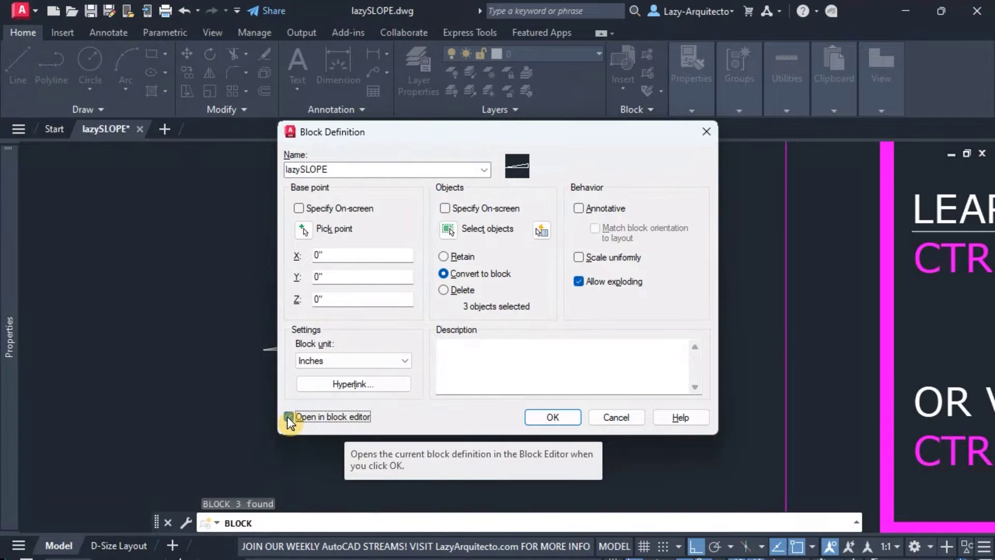
Step: Define the lazySLOPE block with its base point picked on screen at the triangle's right-angle corner, and open it for block editing
{"action": "left_click", "coordinate": [300, 209]}
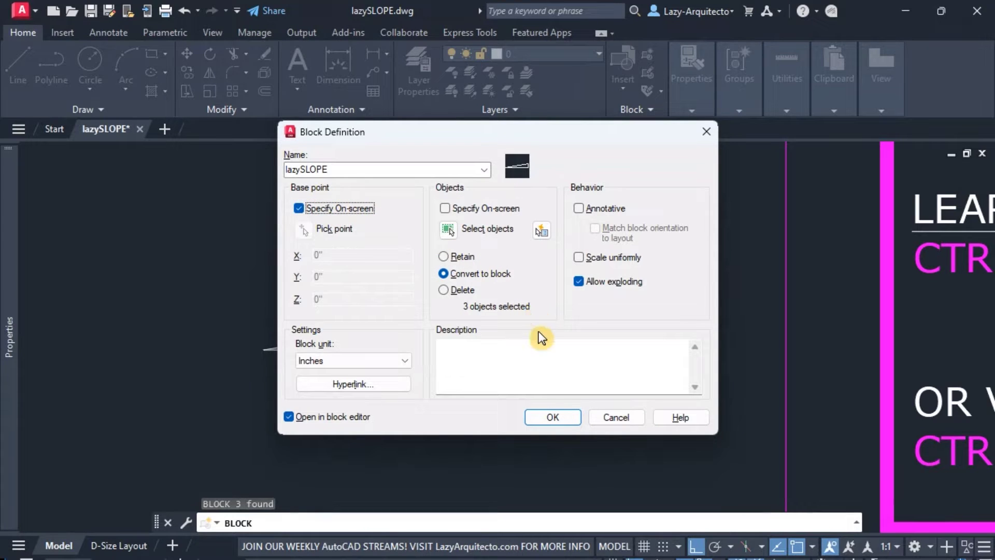
{"action": "left_click", "coordinate": [551, 417]}
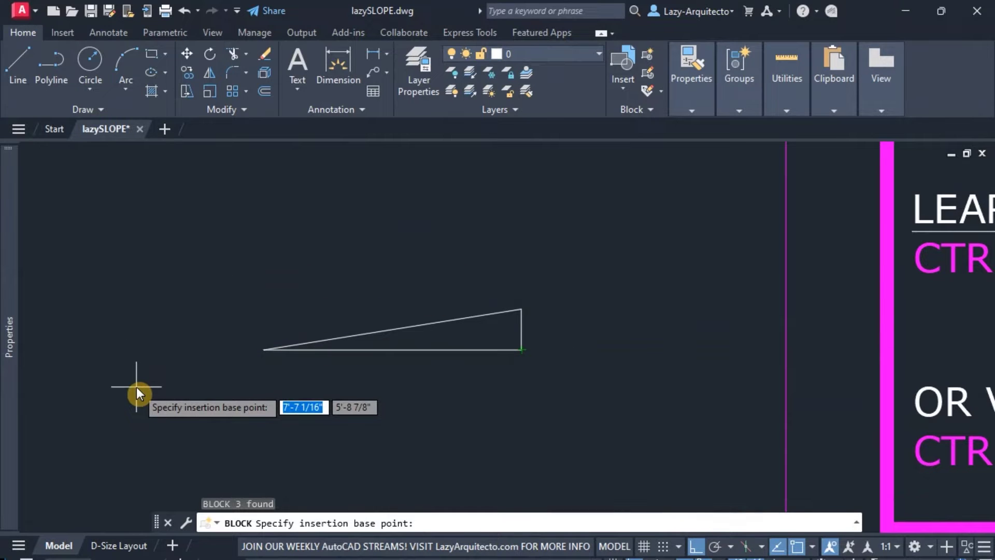
{"action": "left_click", "coordinate": [520, 349]}
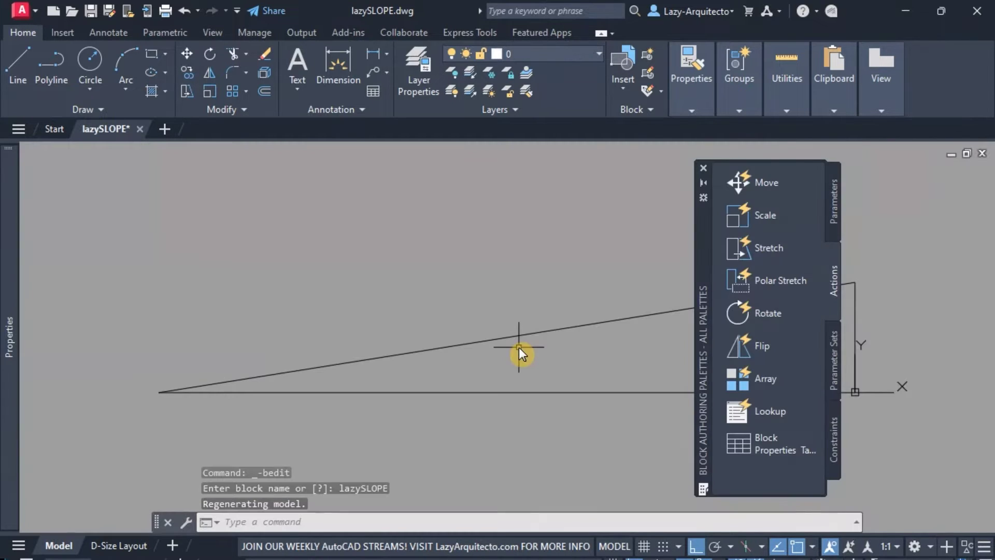
{"action": "scroll", "coordinate": [144, 418], "scroll_direction": "down", "scroll_amount": 3}
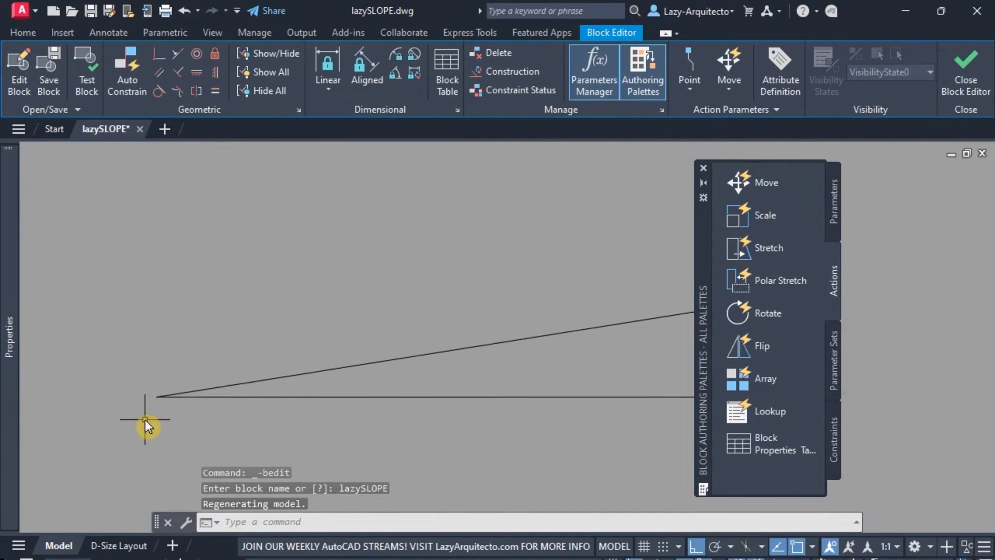
{"action": "mouse_move", "coordinate": [427, 427]}
{"action": "middle_mouse_down"}
{"action": "mouse_move", "coordinate": [440, 362]}
{"action": "mouse_move", "coordinate": [429, 366]}
{"action": "middle_mouse_up"}
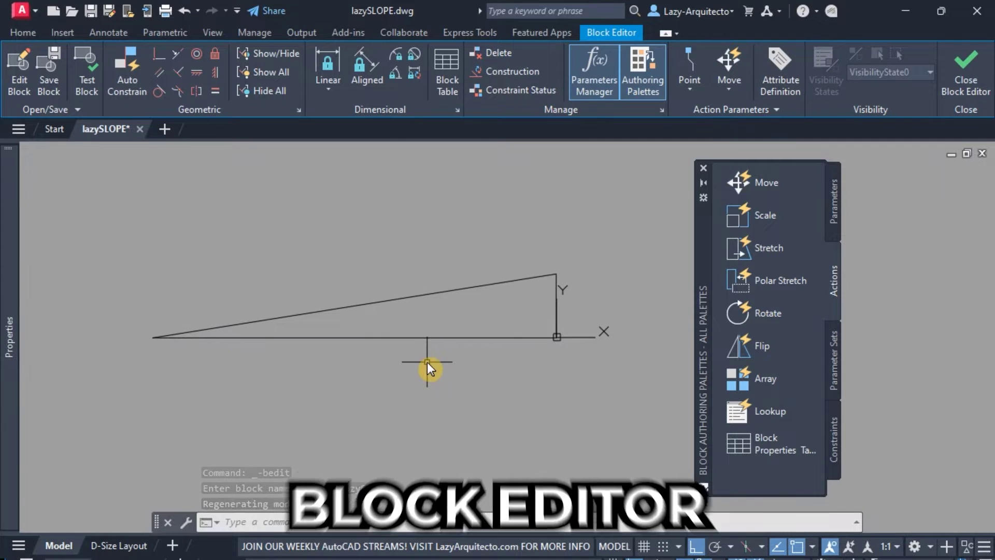
{"action": "mouse_move", "coordinate": [473, 332]}
{"action": "middle_mouse_down"}
{"action": "mouse_move", "coordinate": [455, 366]}
{"action": "mouse_move", "coordinate": [470, 340]}
{"action": "middle_mouse_up"}
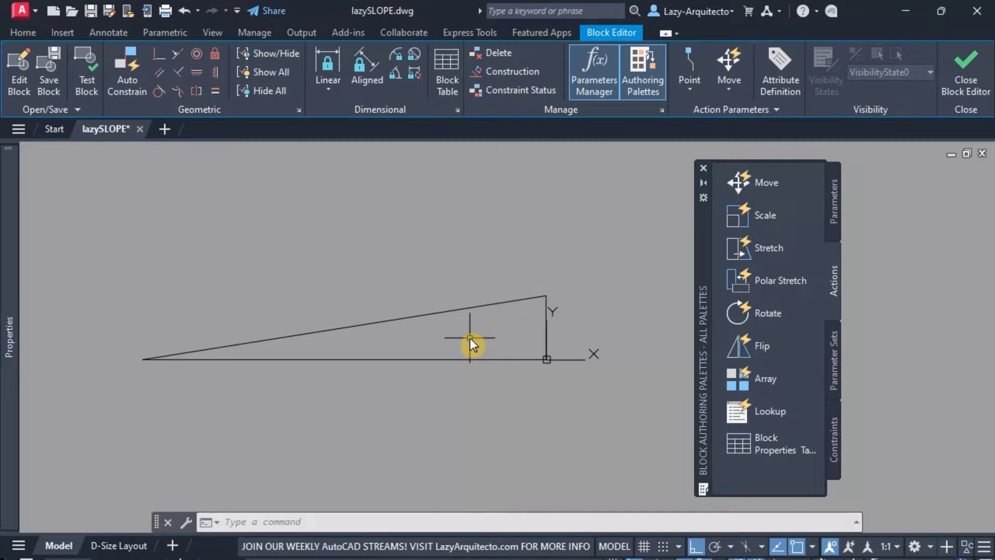
{"action": "mouse_move", "coordinate": [497, 321]}
{"action": "middle_mouse_down"}
{"action": "mouse_move", "coordinate": [515, 349]}
{"action": "mouse_move", "coordinate": [498, 338]}
{"action": "middle_mouse_up"}
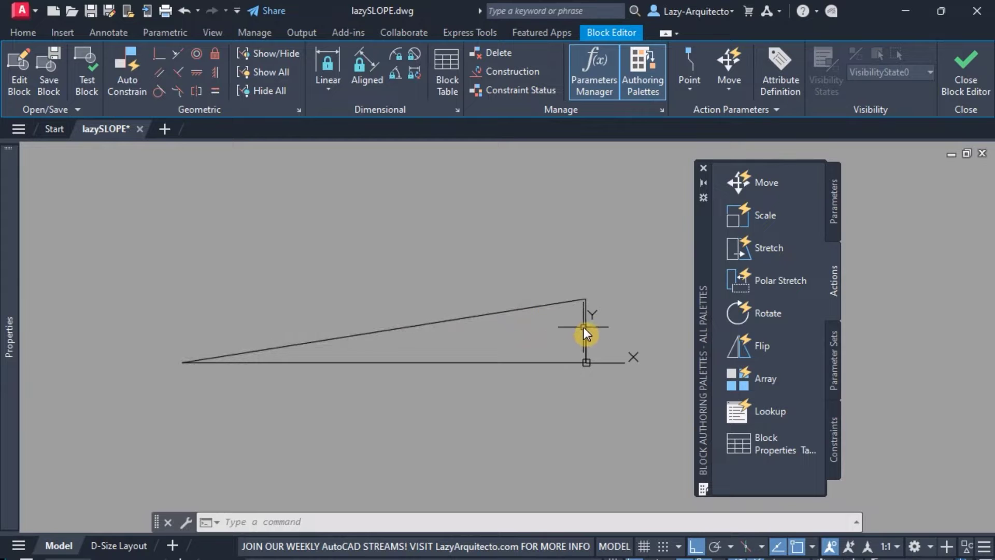
{"action": "left_click", "coordinate": [525, 368]}
{"action": "left_click", "coordinate": [493, 344]}
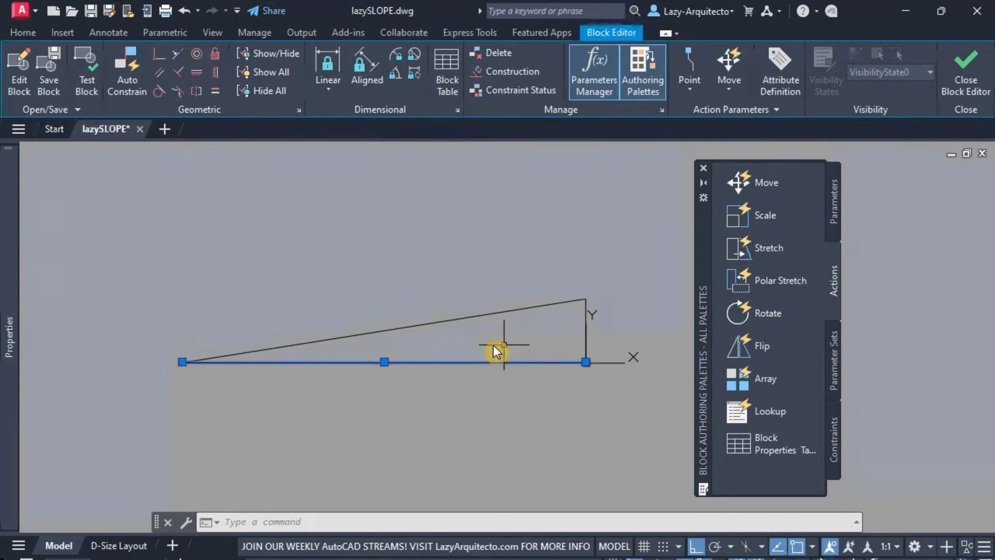
{"action": "key", "text": "Escape"}
{"action": "mouse_move", "coordinate": [434, 346]}
{"action": "middle_mouse_down"}
{"action": "mouse_move", "coordinate": [448, 365]}
{"action": "mouse_move", "coordinate": [485, 359]}
{"action": "middle_mouse_up"}
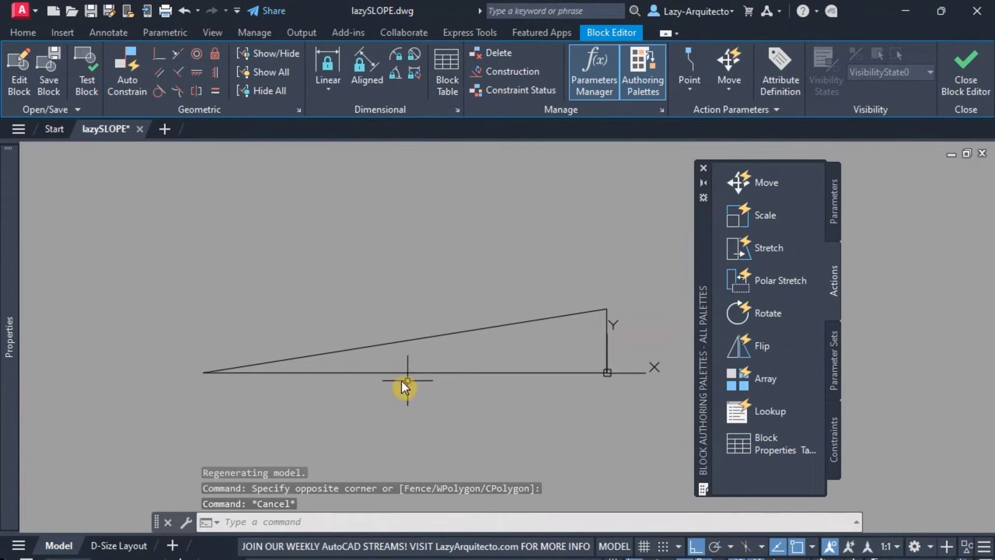
{"action": "type", "text": "s"}
{"action": "key", "text": "Return"}
{"action": "left_click", "coordinate": [293, 401]}
{"action": "left_click", "coordinate": [204, 352]}
{"action": "key", "text": "Return"}
{"action": "left_click", "coordinate": [216, 403]}
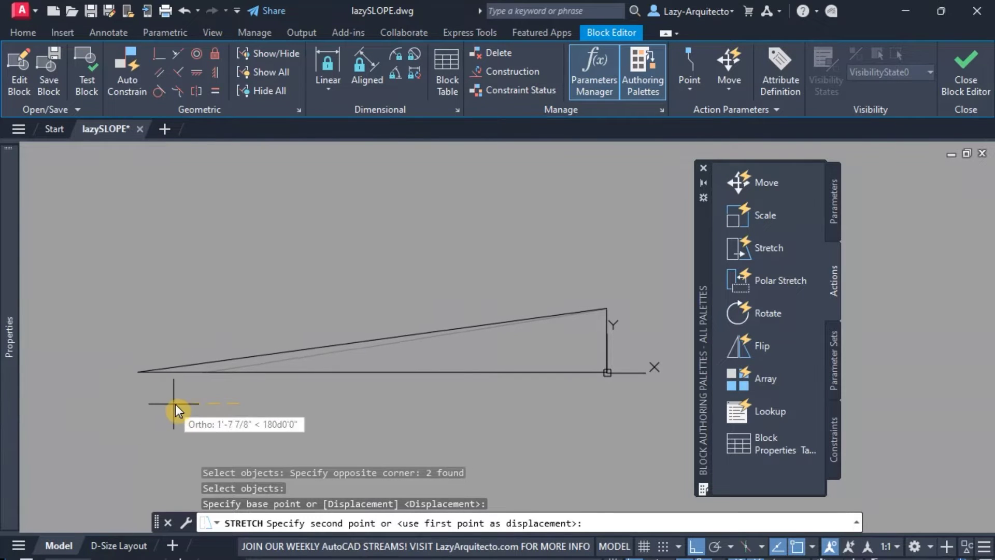
{"action": "key", "text": "Escape"}
{"action": "middle_click_drag", "start_coordinate": [505, 350], "coordinate": [509, 325]}
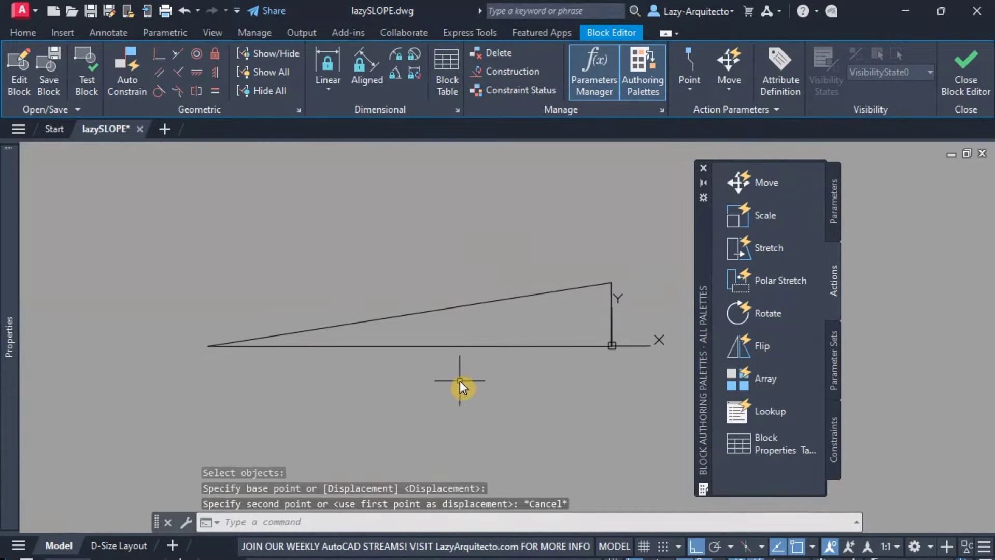
Step: Apply automatic geometric constraints to all three lines of the slope triangle with AUTOCONSTRAIN
{"action": "middle_click_drag", "start_coordinate": [459, 380], "coordinate": [446, 388]}
{"action": "type", "text": "AUTOCONSTRAIN"}
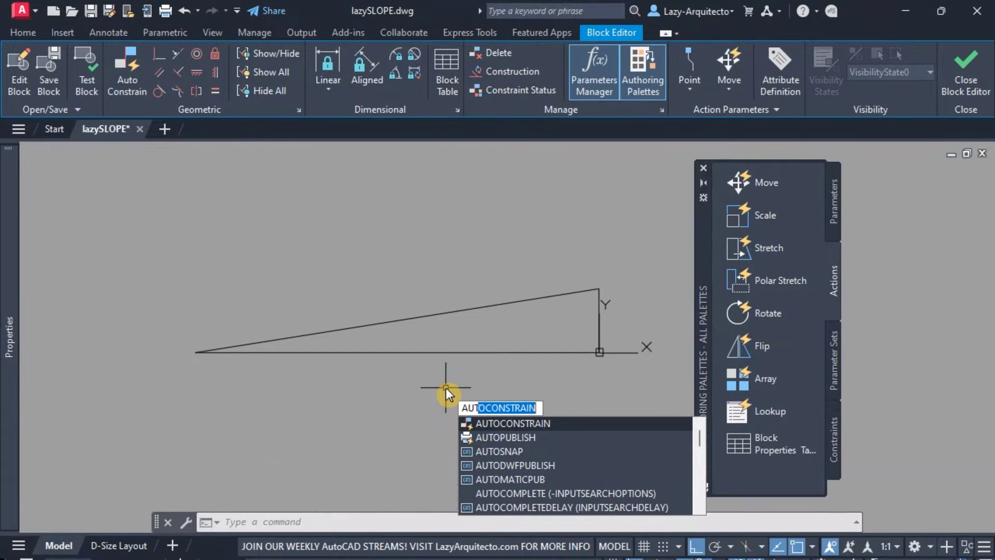
{"action": "key", "text": "Return"}
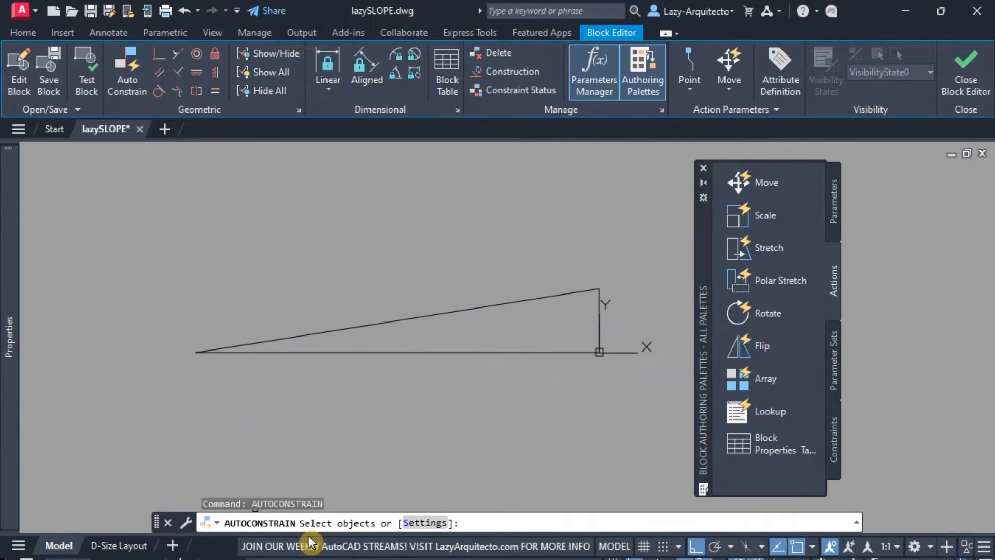
{"action": "left_click", "coordinate": [430, 493]}
{"action": "left_click", "coordinate": [632, 297]}
{"action": "key", "text": "Return"}
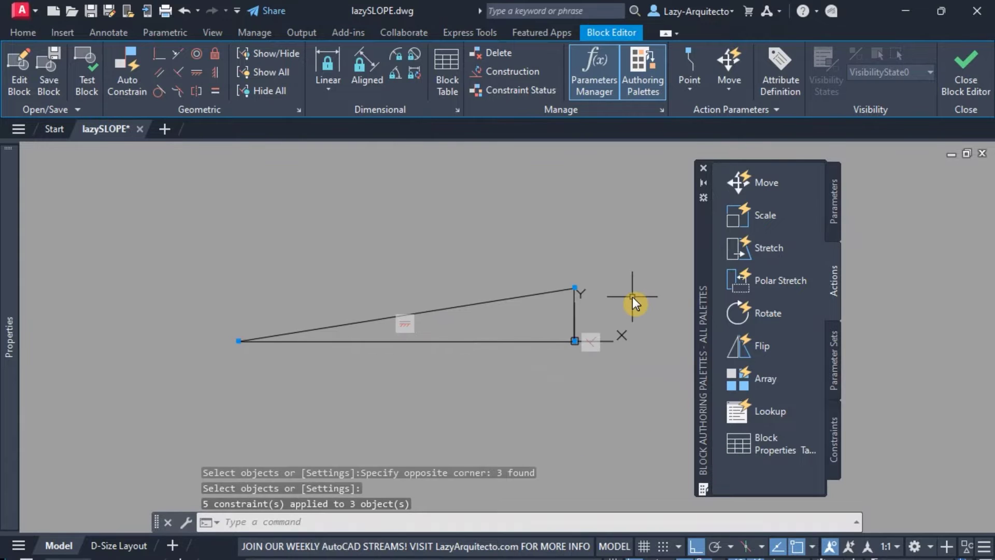
Step: Add a linear constraint parameter named HEIGHT along the triangle's vertical side, from the right-angle corner up to the apex
{"action": "middle_click_drag", "start_coordinate": [633, 290], "coordinate": [596, 301]}
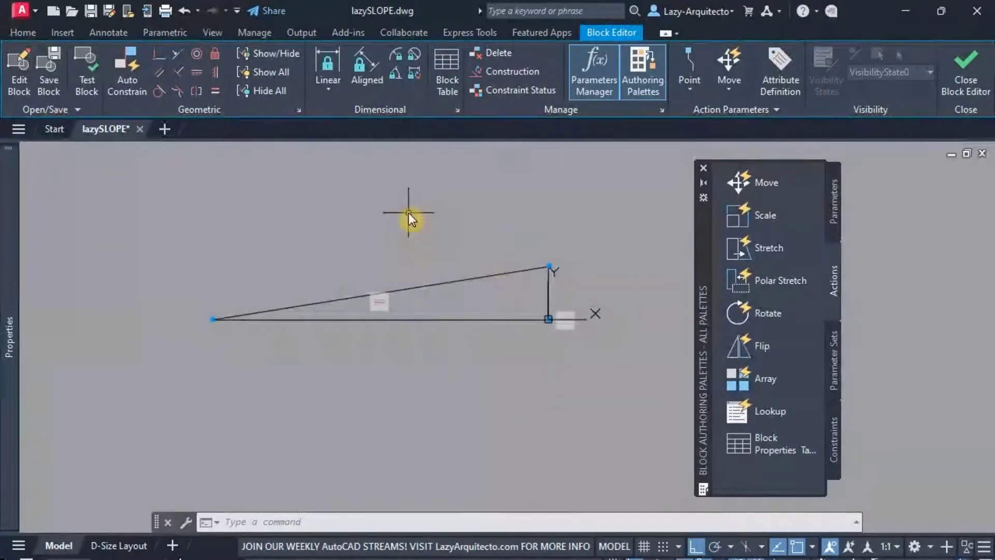
{"action": "middle_click_drag", "start_coordinate": [409, 212], "coordinate": [388, 237]}
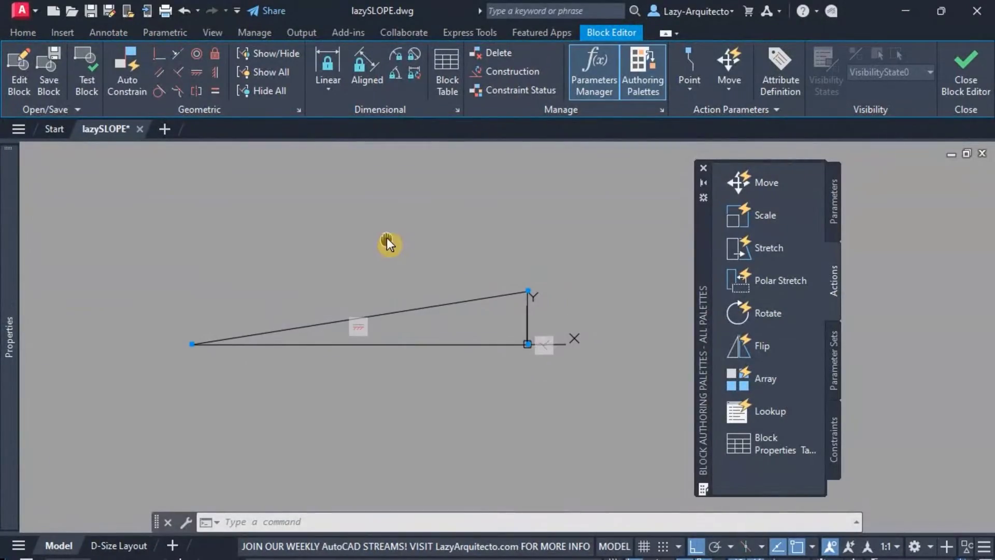
{"action": "left_click", "coordinate": [325, 61]}
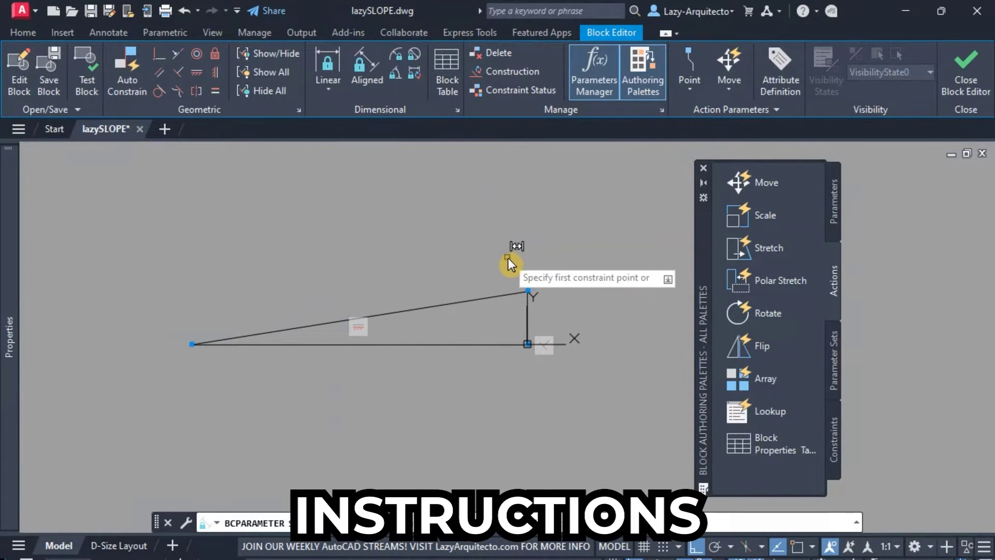
{"action": "left_click", "coordinate": [526, 344]}
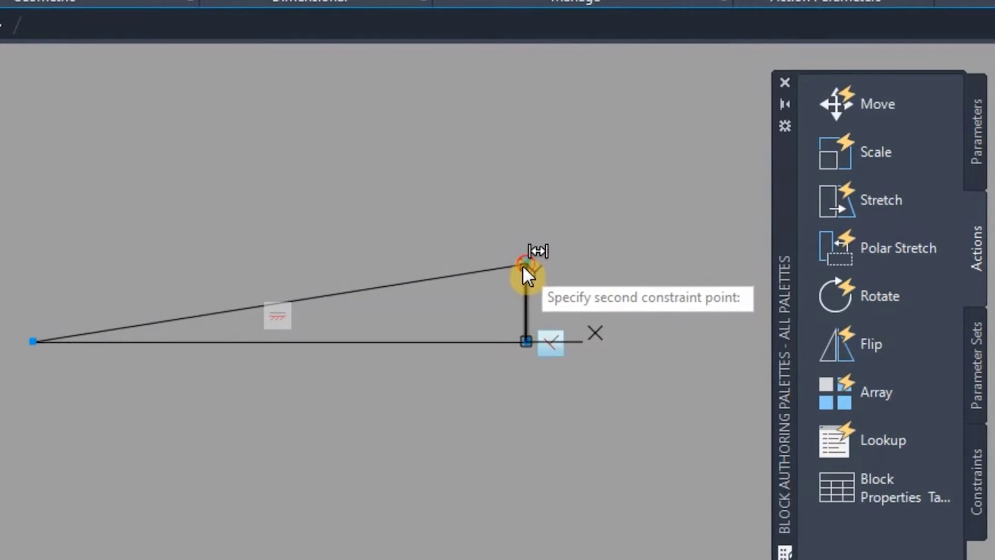
{"action": "left_click", "coordinate": [525, 261]}
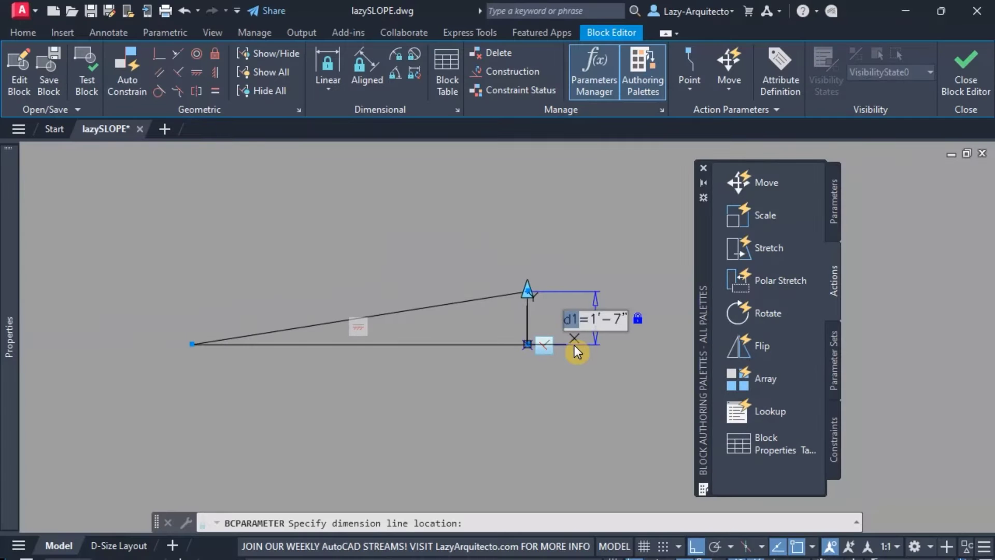
{"action": "type", "text": "HEIGHT=1'-7\""}
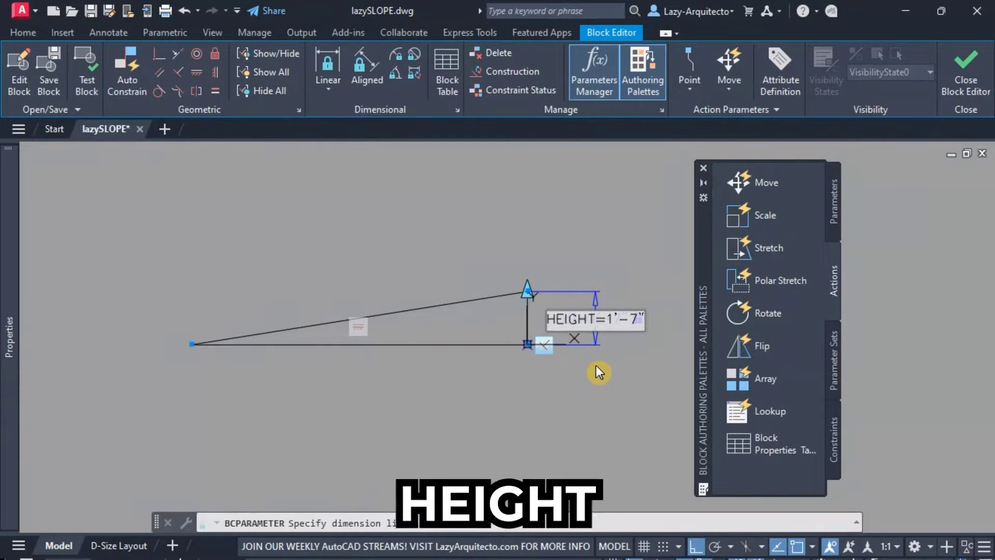
{"action": "key", "text": "Return"}
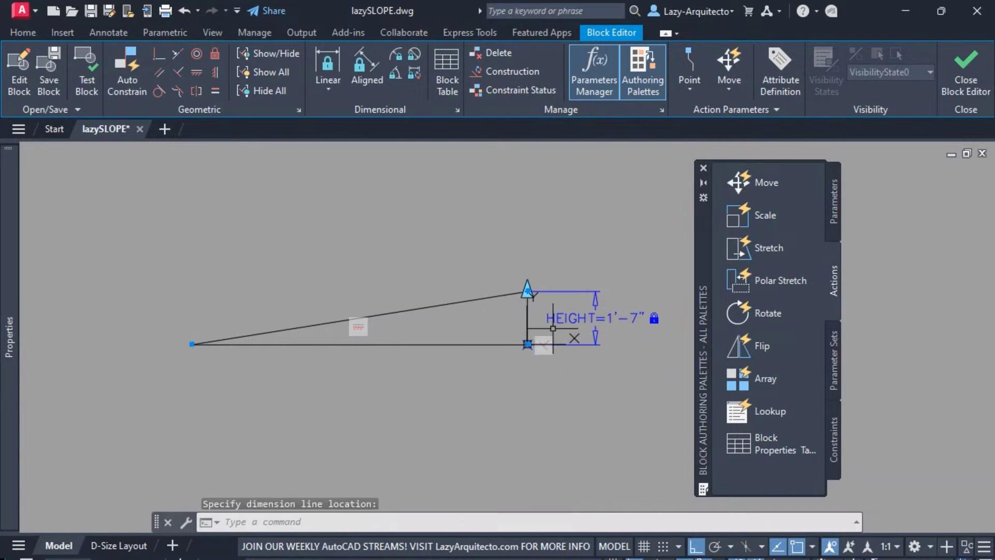
Step: Add a linear constraint parameter named LENGHT along the triangle's base, from the right-angle corner to the far tip, dimensioned below it
{"action": "left_click", "coordinate": [327, 65]}
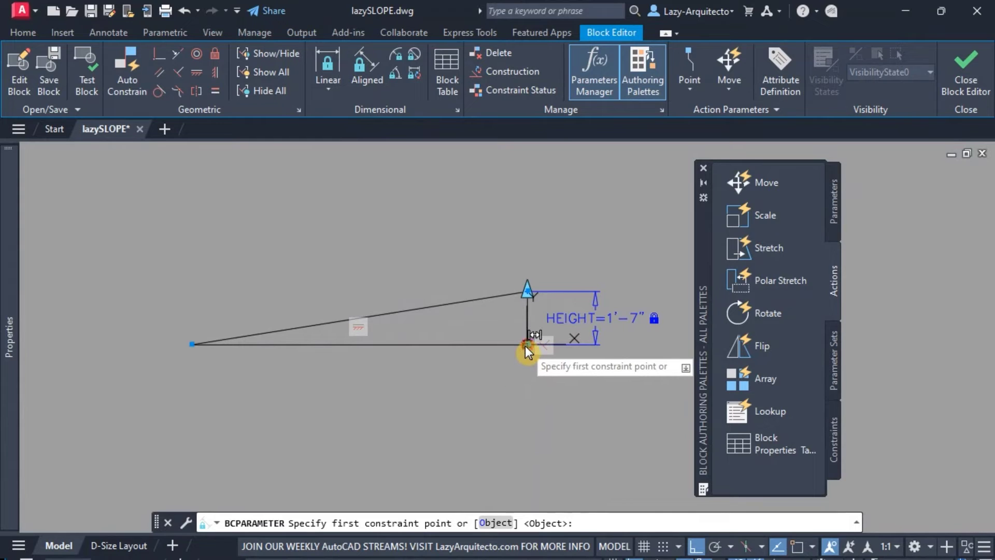
{"action": "left_click", "coordinate": [526, 344]}
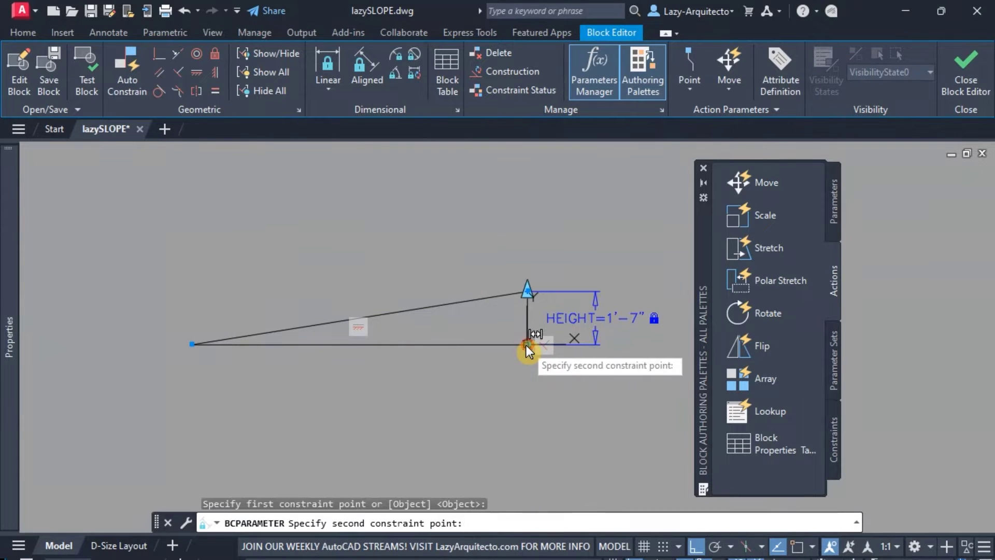
{"action": "left_click", "coordinate": [192, 345]}
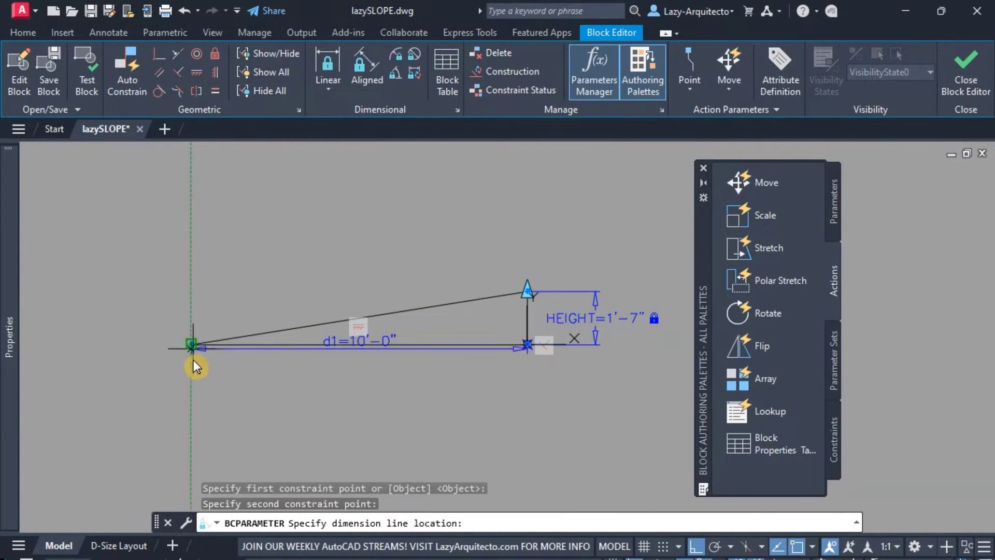
{"action": "left_click", "coordinate": [211, 408]}
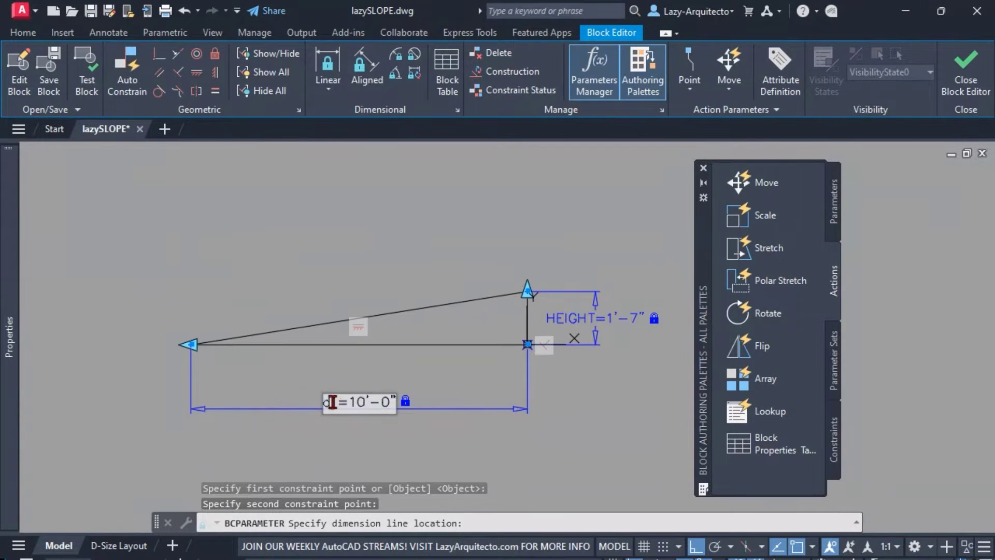
{"action": "double_click", "coordinate": [315, 400]}
{"action": "type", "text": "L"}
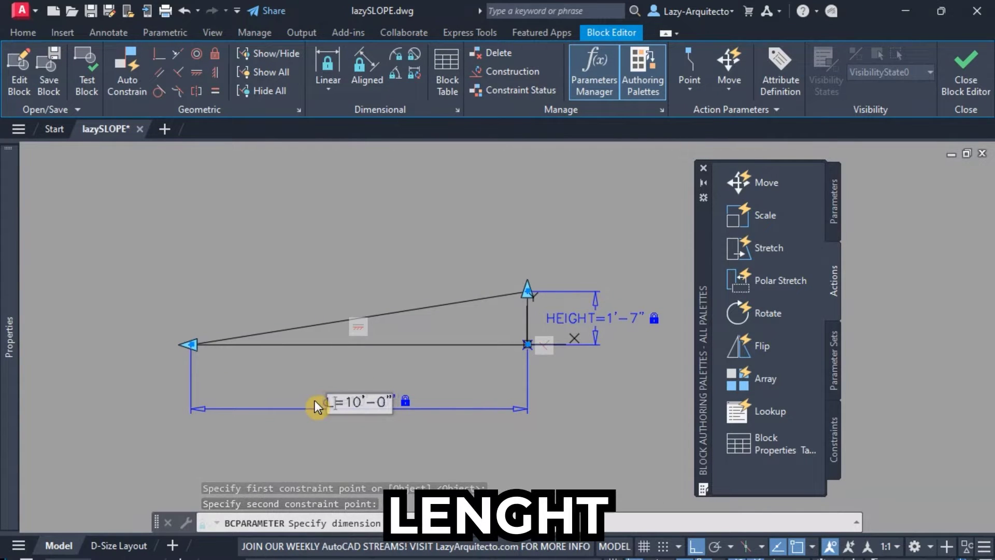
{"action": "type", "text": "ENGHT"}
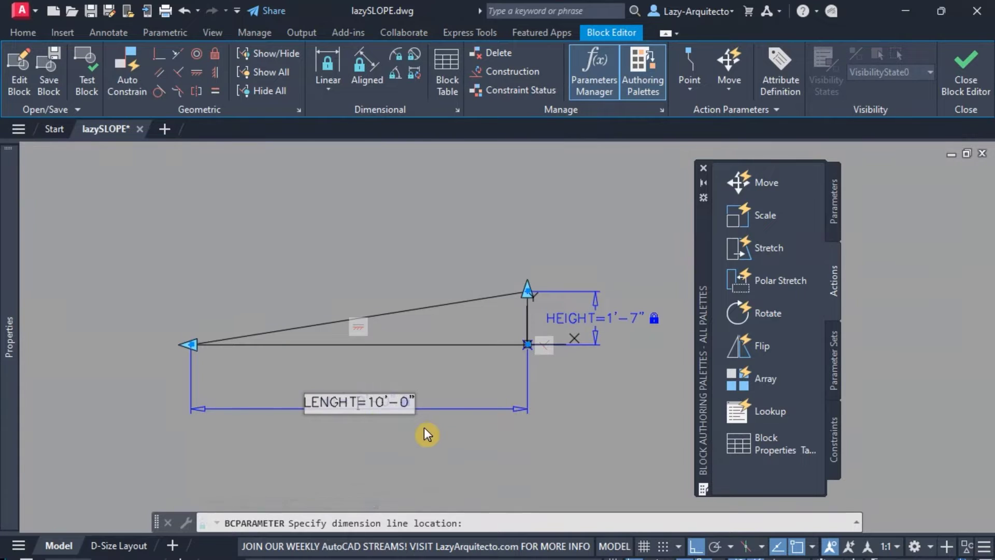
{"action": "key", "text": "Return"}
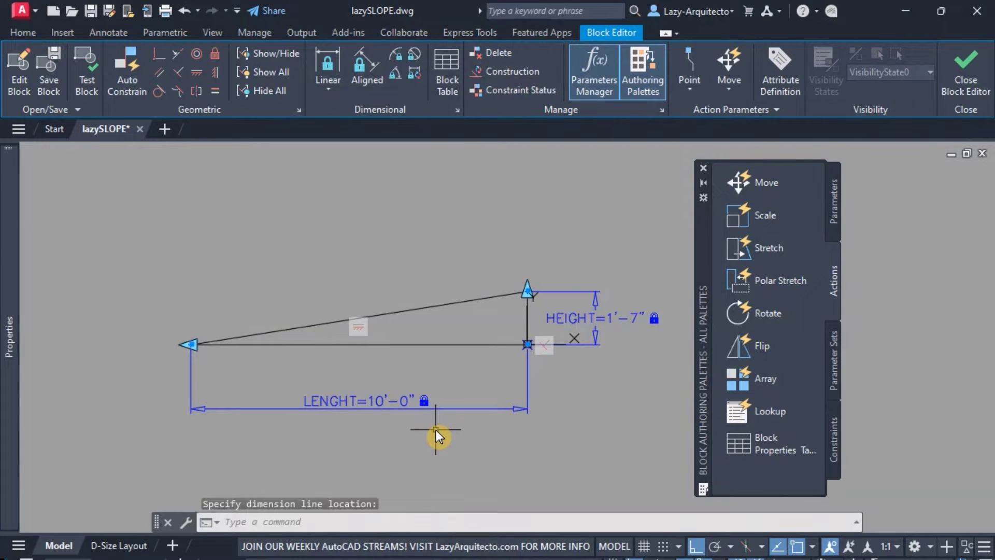
Step: Set the HEIGHT parameter's number of grips to 0 and deselect it
{"action": "middle_click_drag", "start_coordinate": [518, 431], "coordinate": [542, 433]}
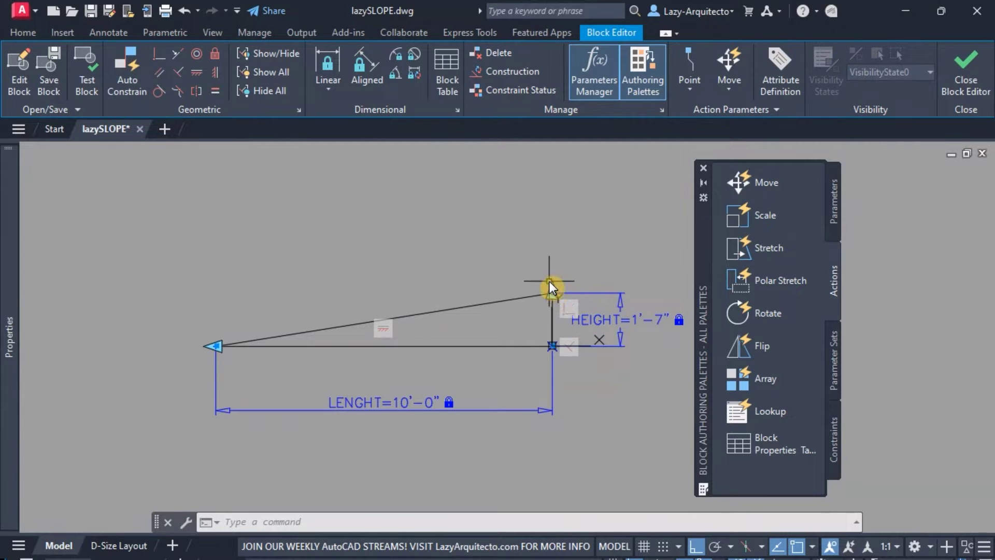
{"action": "left_click", "coordinate": [610, 318]}
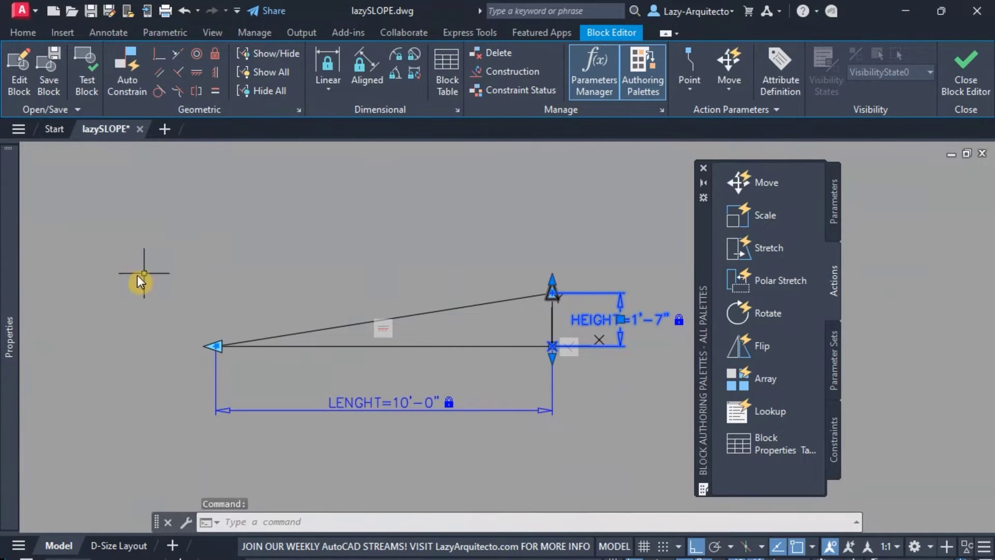
{"action": "mouse_move", "coordinate": [13, 269]}
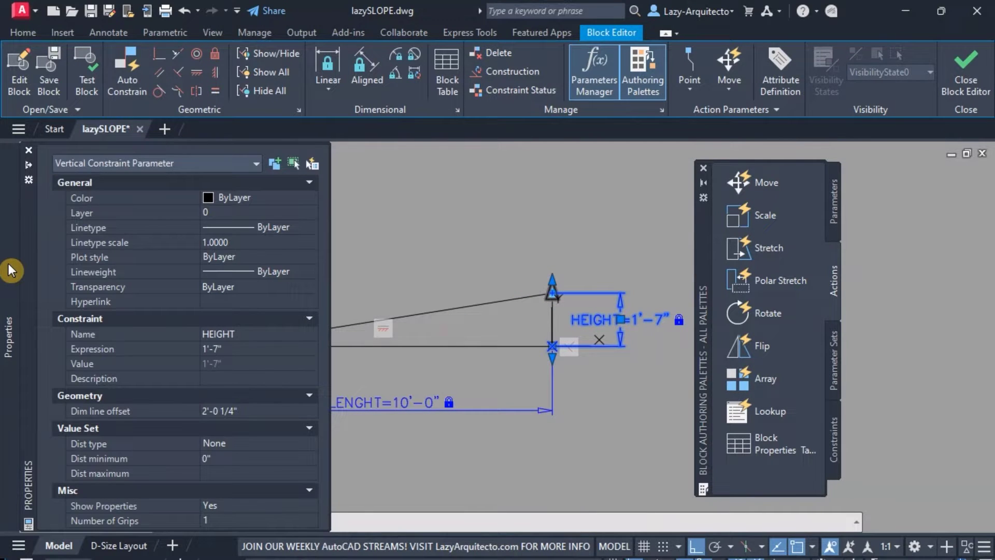
{"action": "left_click", "coordinate": [228, 518]}
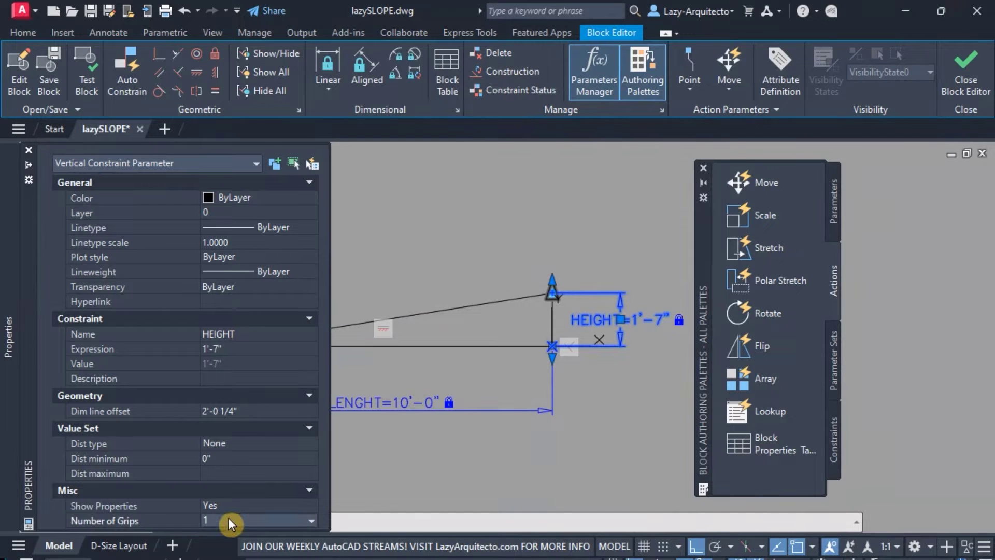
{"action": "left_click", "coordinate": [228, 518]}
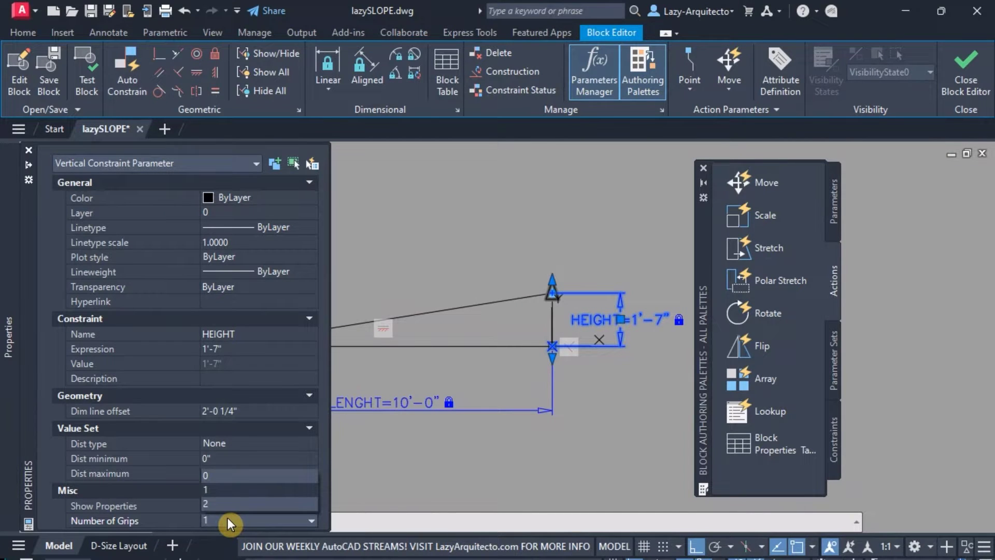
{"action": "left_click", "coordinate": [228, 477]}
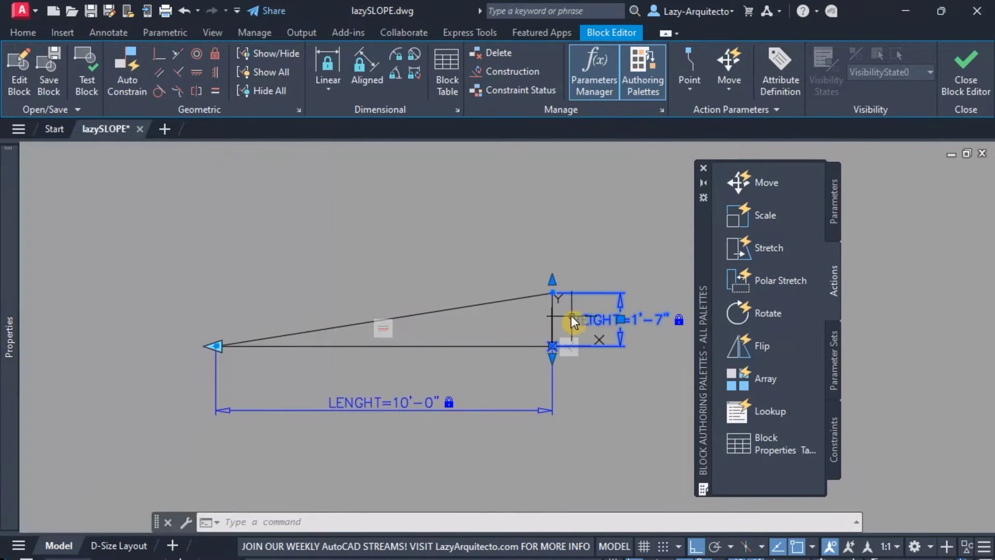
{"action": "key", "text": "Escape"}
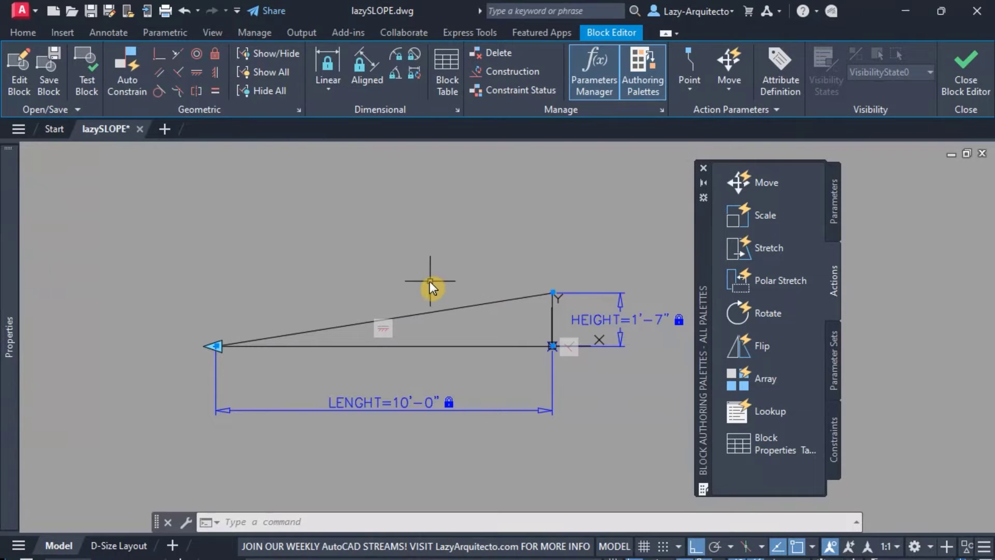
{"action": "middle_click_drag", "start_coordinate": [433, 289], "coordinate": [430, 305]}
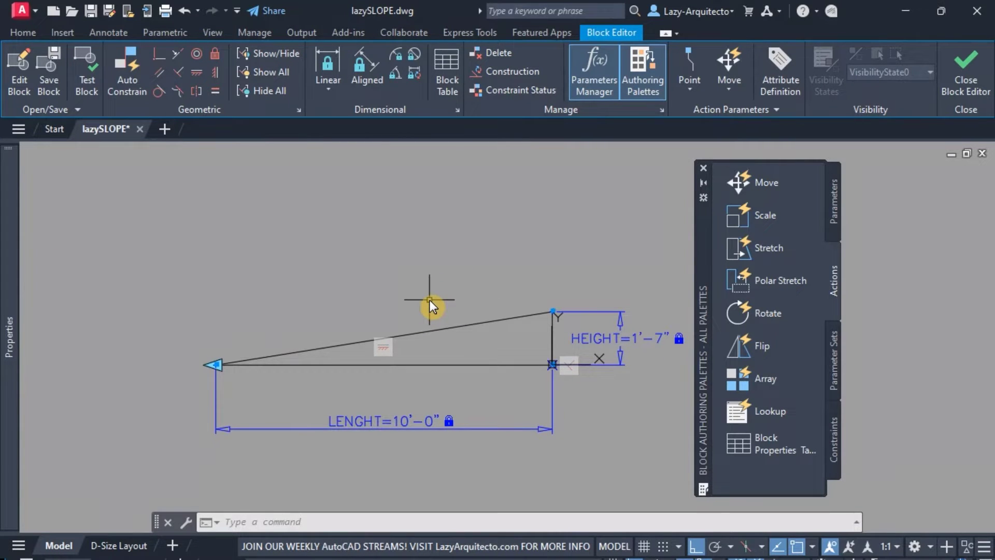
{"action": "scroll", "coordinate": [430, 303], "scroll_direction": "down", "scroll_amount": 1}
{"action": "middle_click_drag", "start_coordinate": [434, 305], "coordinate": [442, 318]}
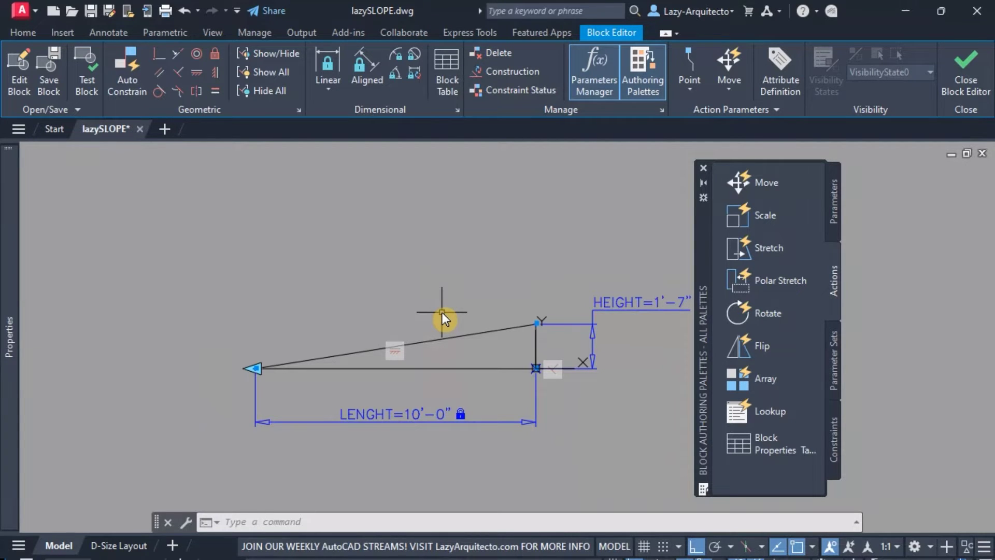
{"action": "middle_click_drag", "start_coordinate": [442, 312], "coordinate": [366, 306]}
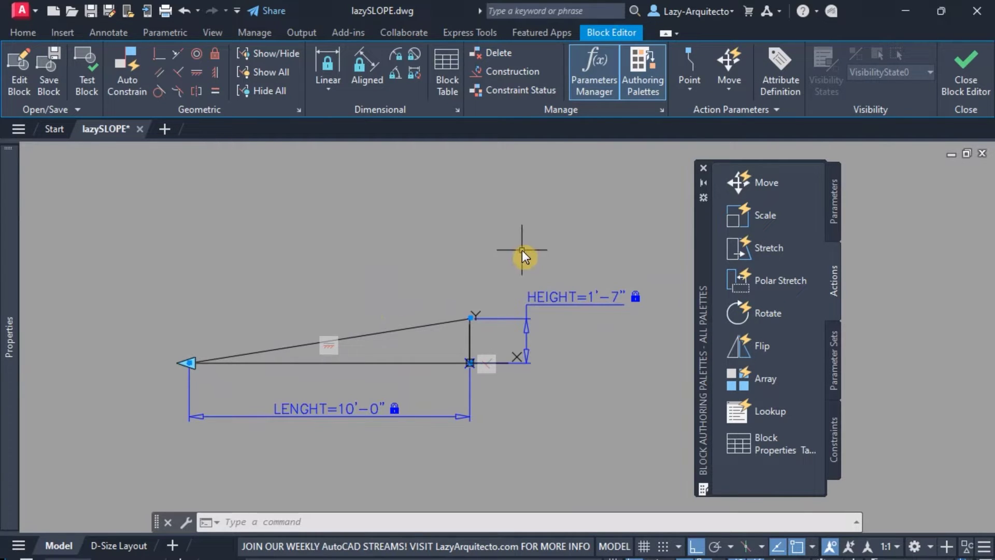
{"action": "middle_click_drag", "start_coordinate": [502, 249], "coordinate": [506, 226]}
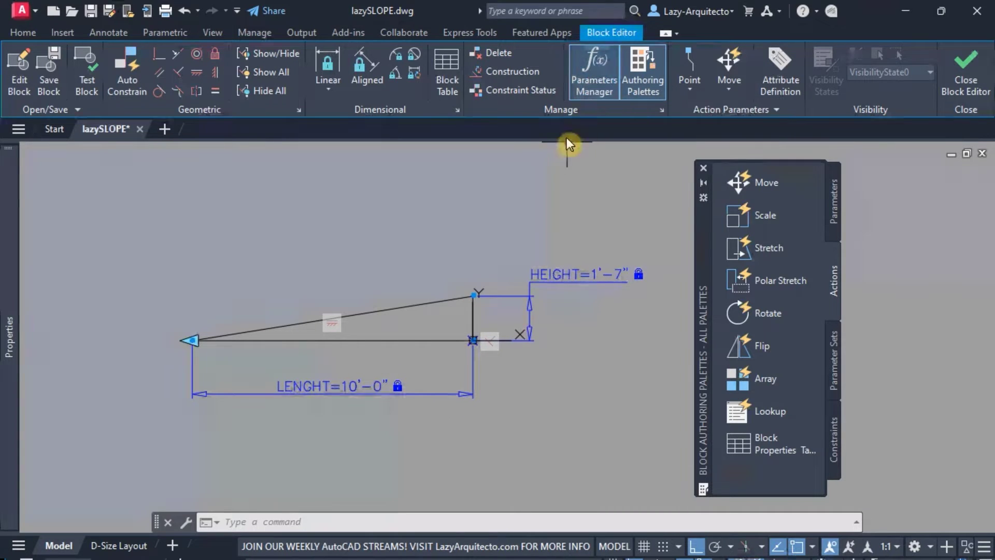
Step: Open the Parameters Manager and place it beside the slope triangle
{"action": "left_click", "coordinate": [595, 80]}
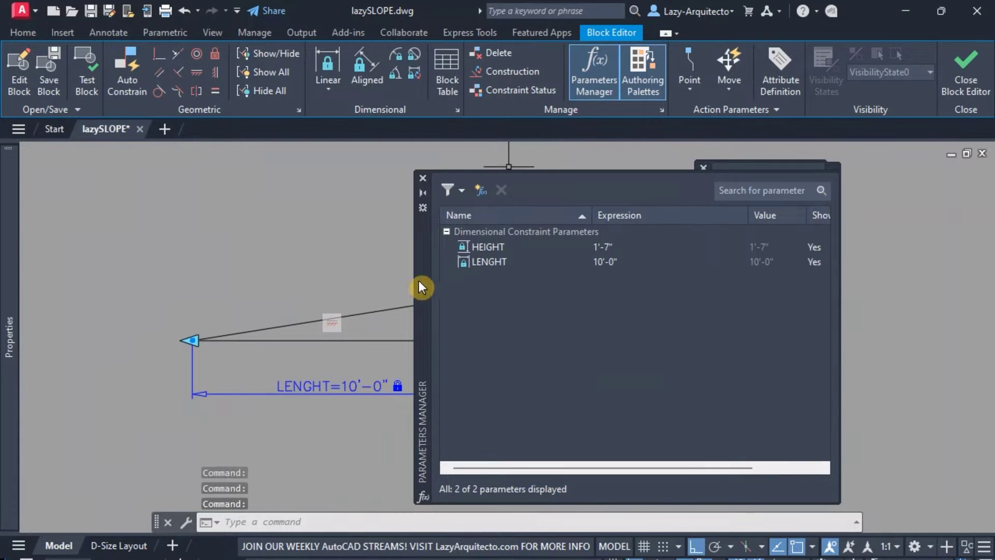
{"action": "mouse_move", "coordinate": [416, 287]}
{"action": "left_mouse_down"}
{"action": "mouse_move", "coordinate": [473, 275]}
{"action": "mouse_move", "coordinate": [411, 290]}
{"action": "mouse_move", "coordinate": [298, 287]}
{"action": "mouse_move", "coordinate": [415, 278]}
{"action": "left_mouse_up"}
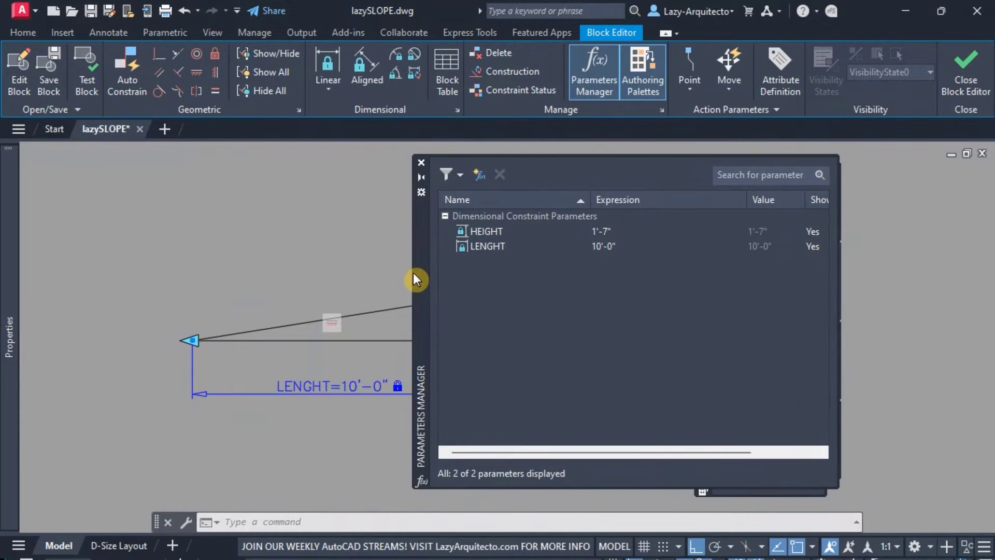
{"action": "scroll", "coordinate": [304, 355], "scroll_direction": "down", "scroll_amount": 1}
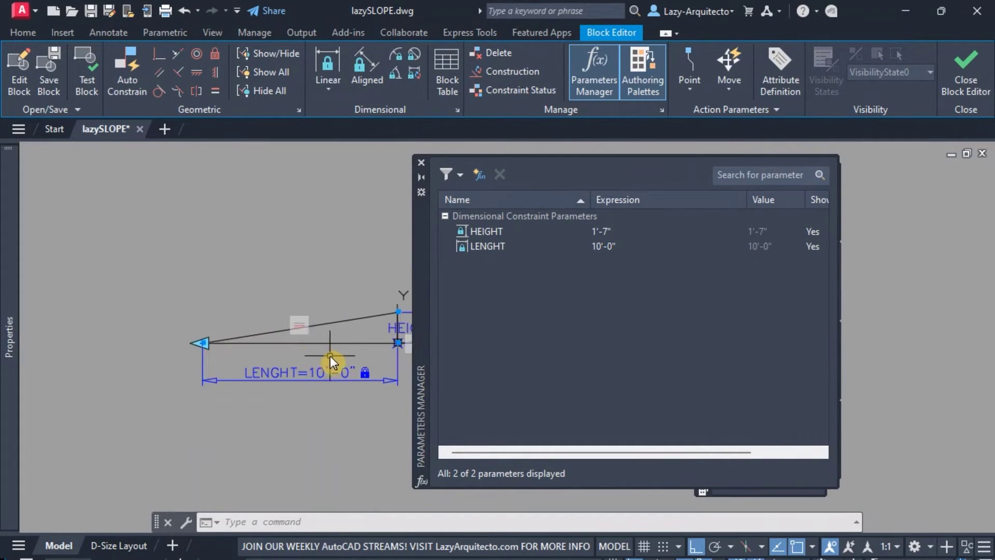
{"action": "mouse_move", "coordinate": [330, 358]}
{"action": "middle_mouse_down"}
{"action": "mouse_move", "coordinate": [279, 361]}
{"action": "mouse_move", "coordinate": [301, 363]}
{"action": "middle_mouse_up"}
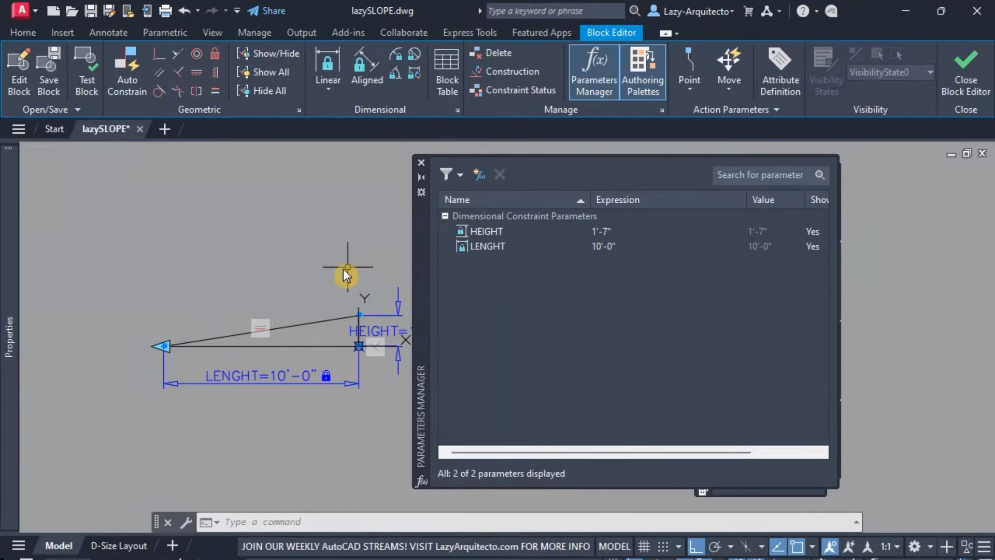
{"action": "middle_click_drag", "start_coordinate": [343, 268], "coordinate": [321, 258]}
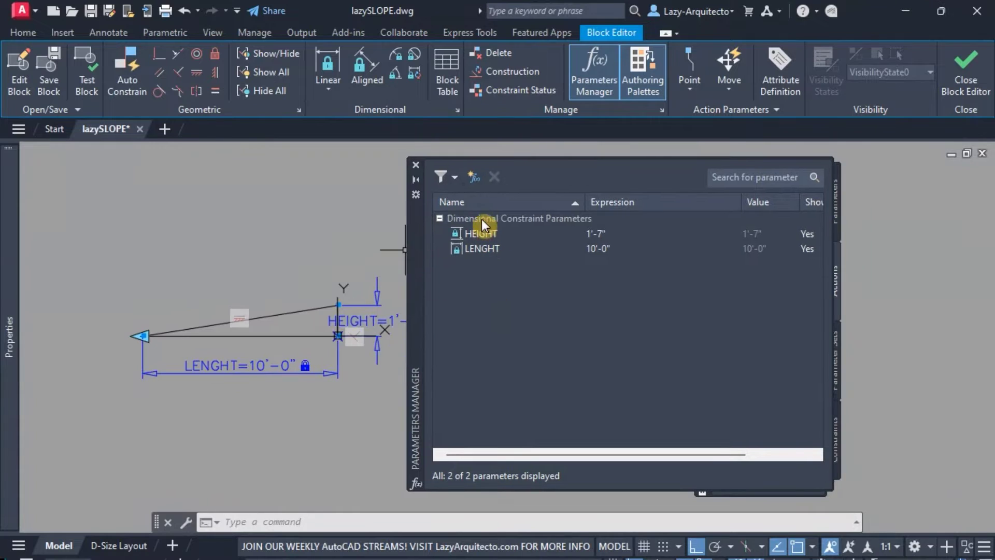
Step: Add a user parameter to the block and name it SLOPE_PERCENTAGE
{"action": "left_click", "coordinate": [477, 181]}
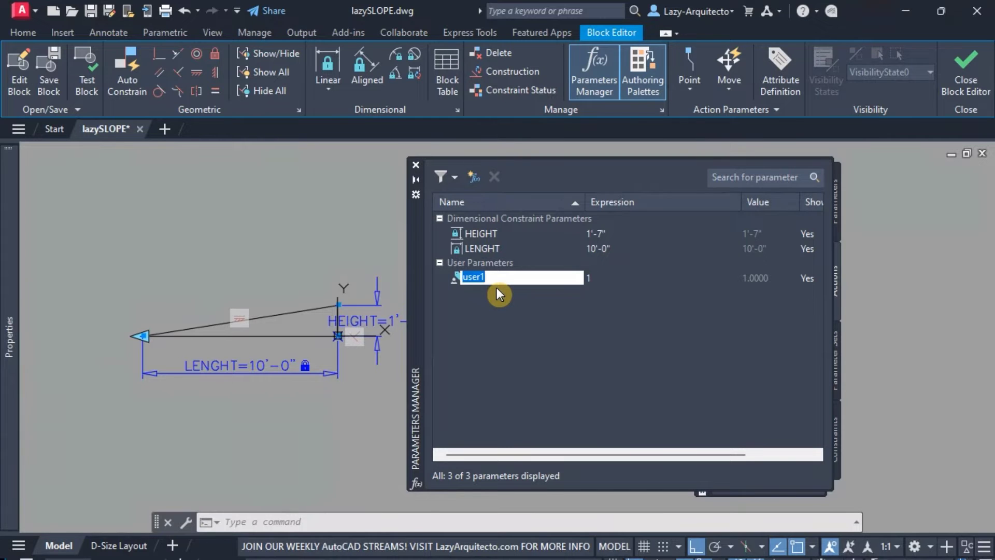
{"action": "type", "text": "SLOPE_P"}
{"action": "key", "text": "BackSpace"}
{"action": "key", "text": "BackSpace"}
{"action": "type", "text": "OPE_PERCENTAGE"}
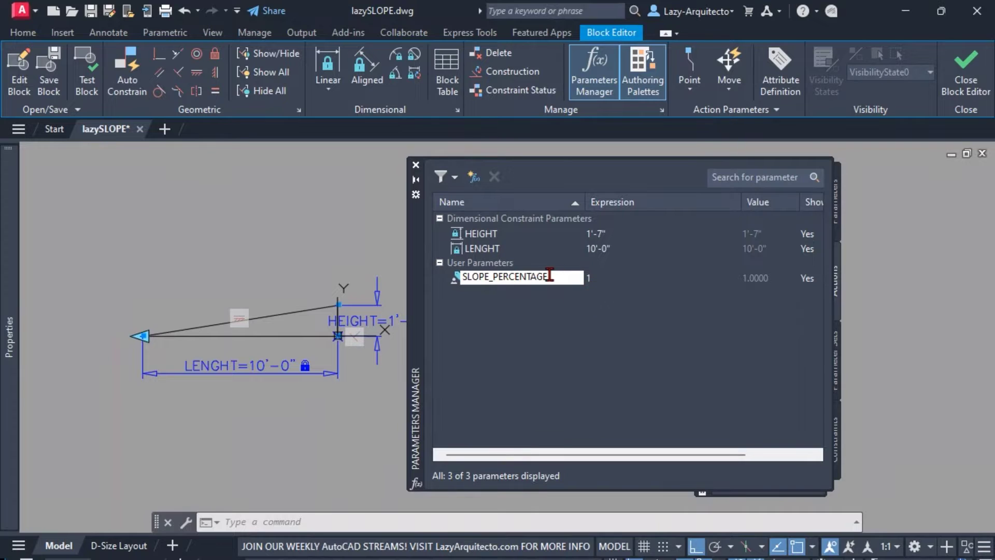
{"action": "left_click_drag", "start_coordinate": [554, 278], "coordinate": [573, 280]}
{"action": "type", "text": "%"}
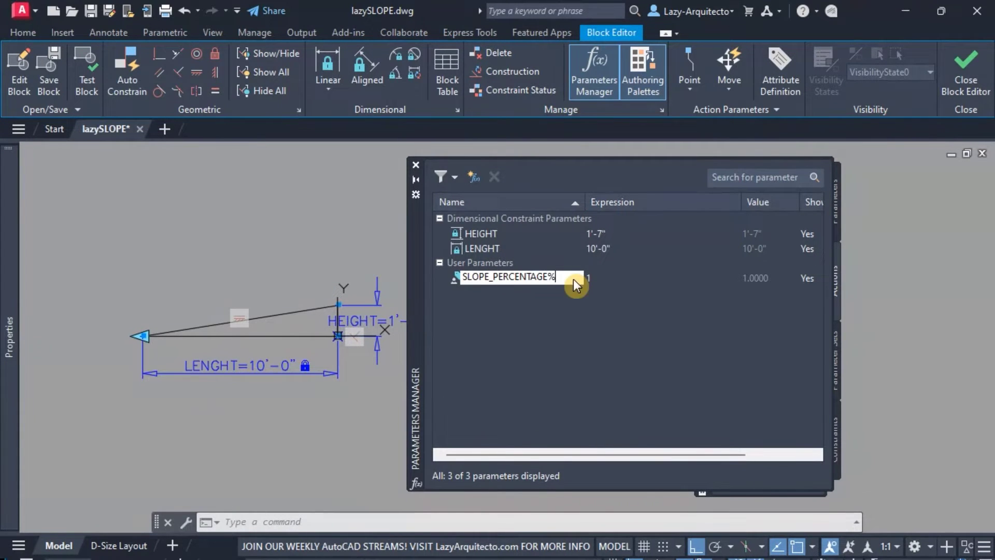
{"action": "left_click_drag", "start_coordinate": [564, 277], "coordinate": [549, 276]}
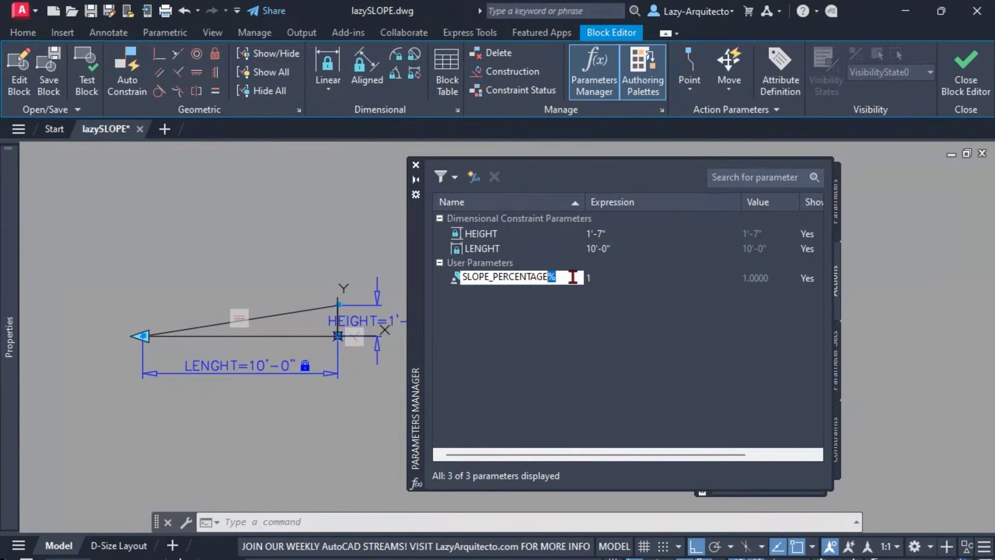
{"action": "key", "text": "BackSpace"}
{"action": "left_click_drag", "start_coordinate": [557, 277], "coordinate": [462, 277]}
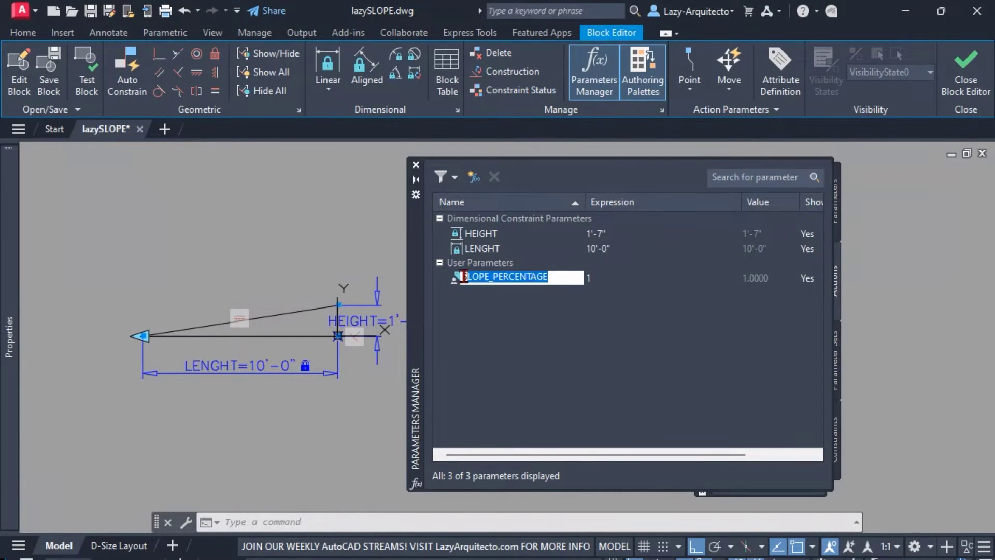
{"action": "left_click", "coordinate": [574, 280]}
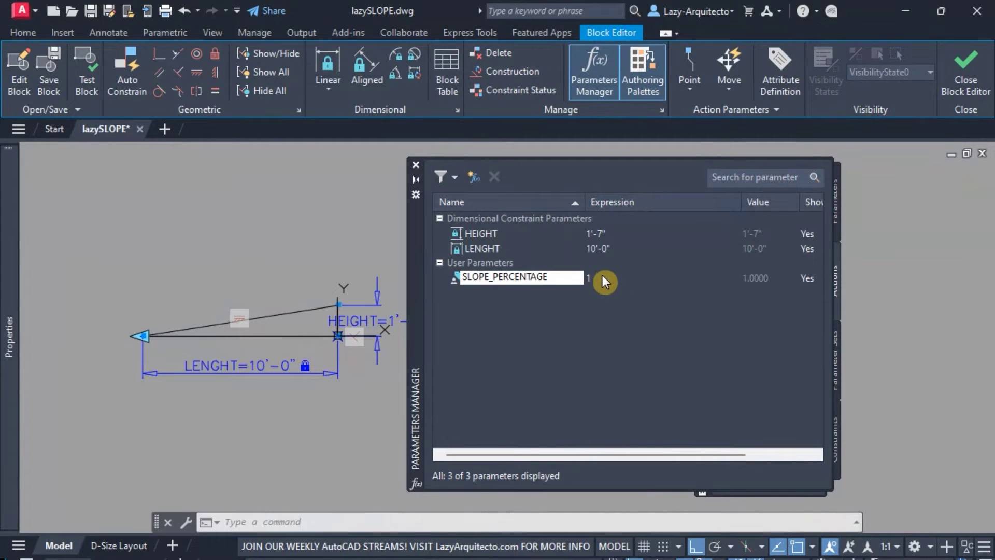
Step: Confirm the new user parameter's name and set the SLOPE_PERCENTAGE expression to 8.33
{"action": "left_click", "coordinate": [601, 274]}
{"action": "left_click", "coordinate": [588, 276]}
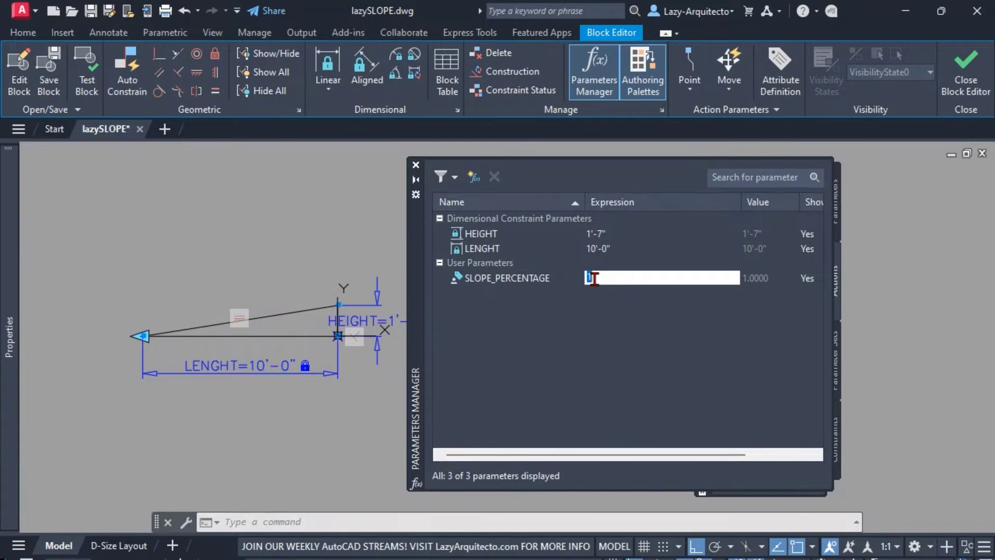
{"action": "key", "text": "BackSpace"}
{"action": "left_click", "coordinate": [585, 278]}
{"action": "type", "text": "8.33"}
{"action": "key", "text": "Return"}
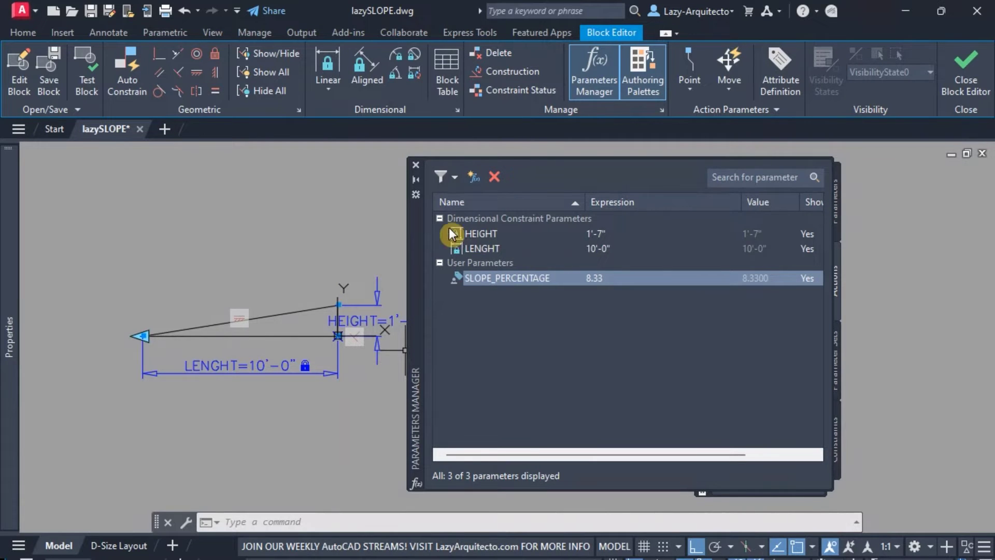
Step: Set the HEIGHT parameter's expression to LENGHT*(SLOPE_PERCENTAGE/100) and close the Parameters Manager
{"action": "mouse_move", "coordinate": [416, 233]}
{"action": "left_mouse_down"}
{"action": "mouse_move", "coordinate": [477, 234]}
{"action": "mouse_move", "coordinate": [460, 237]}
{"action": "left_mouse_up"}
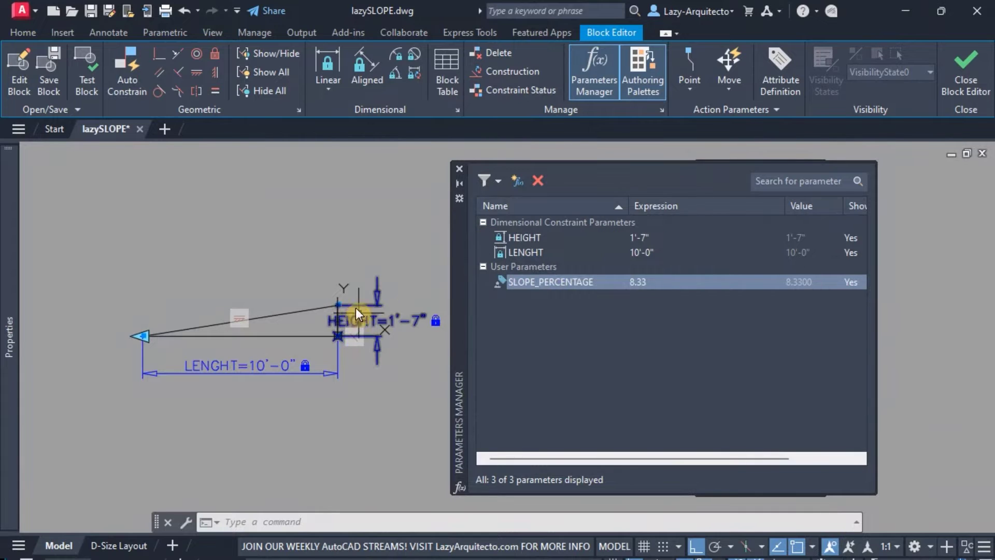
{"action": "double_click", "coordinate": [654, 239]}
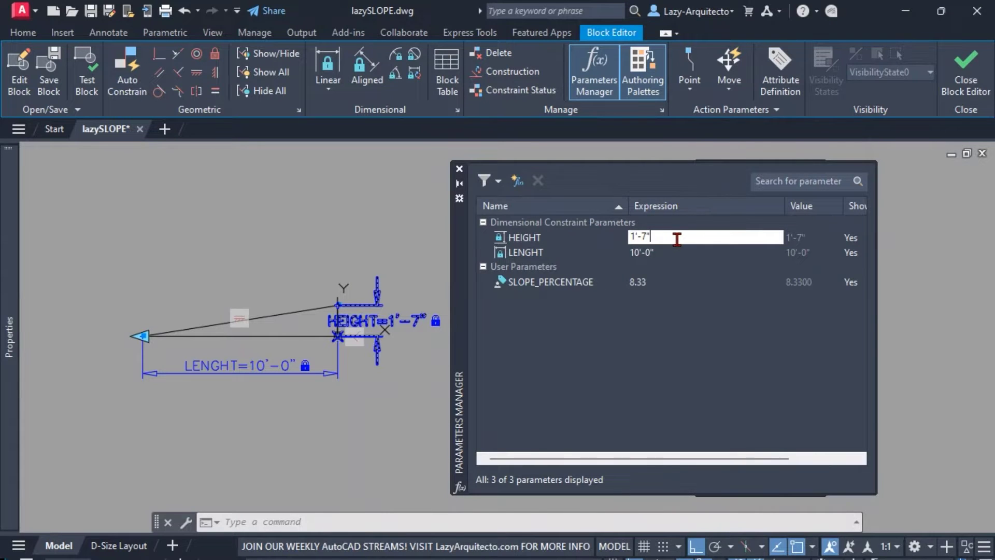
{"action": "double_click", "coordinate": [654, 238]}
{"action": "key", "text": "BackSpace"}
{"action": "type", "text": "LENGHT"}
{"action": "type", "text": "*"}
{"action": "type", "text": "SLOPE_PERCENTAGE"}
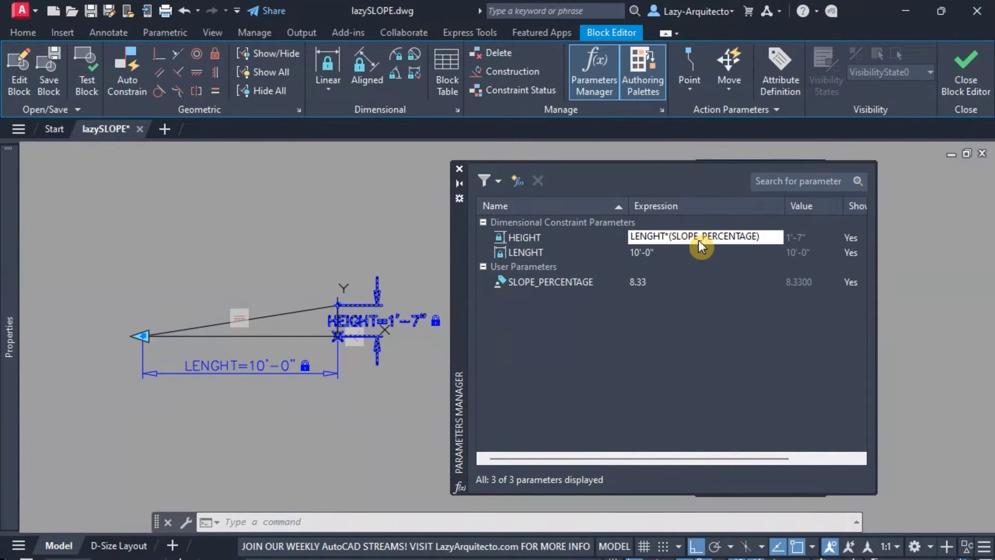
{"action": "type", "text": "/"}
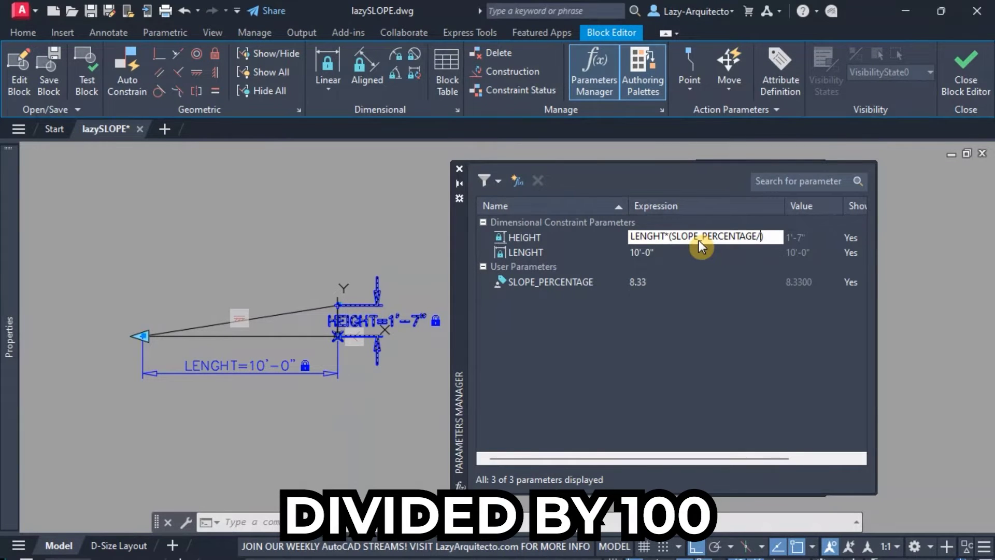
{"action": "type", "text": "100"}
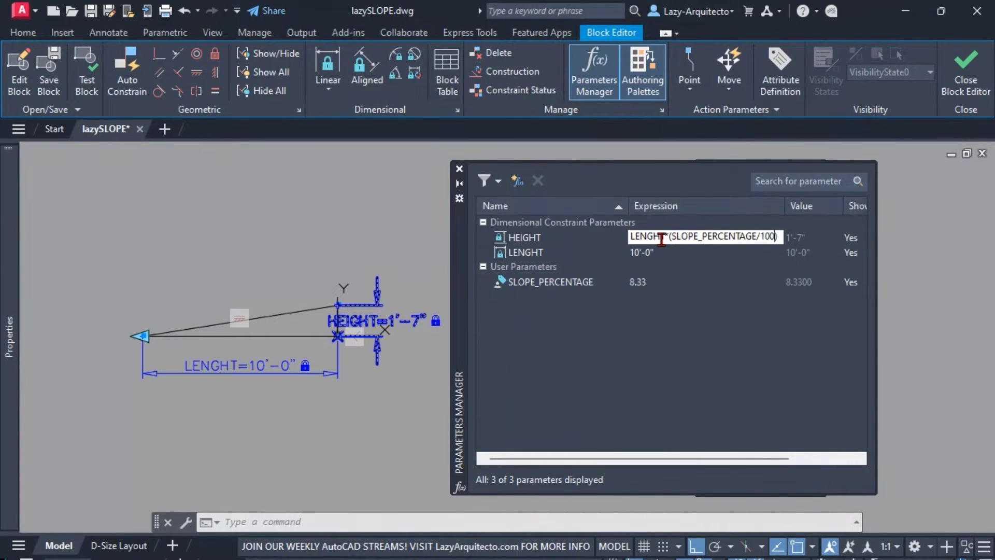
{"action": "key", "text": "Return"}
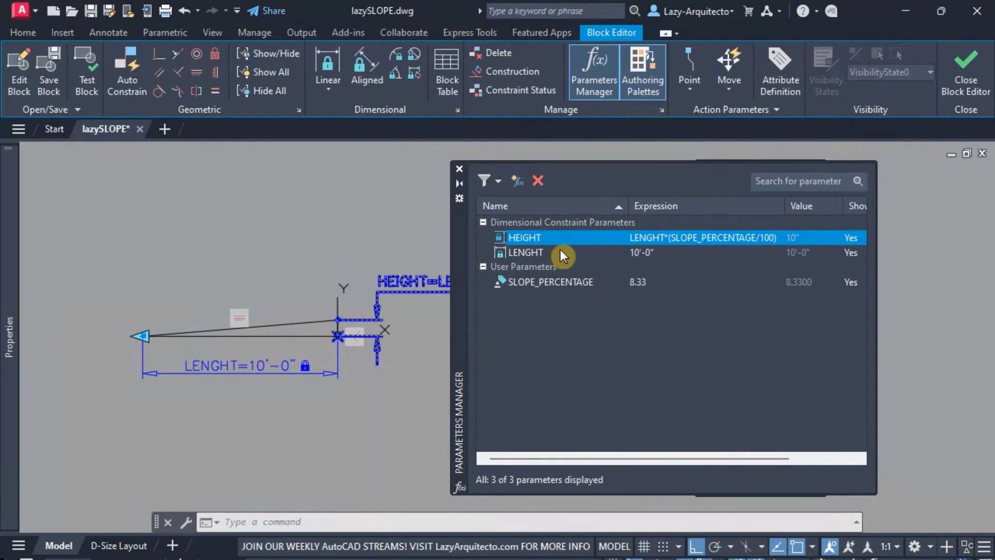
{"action": "left_click", "coordinate": [459, 169]}
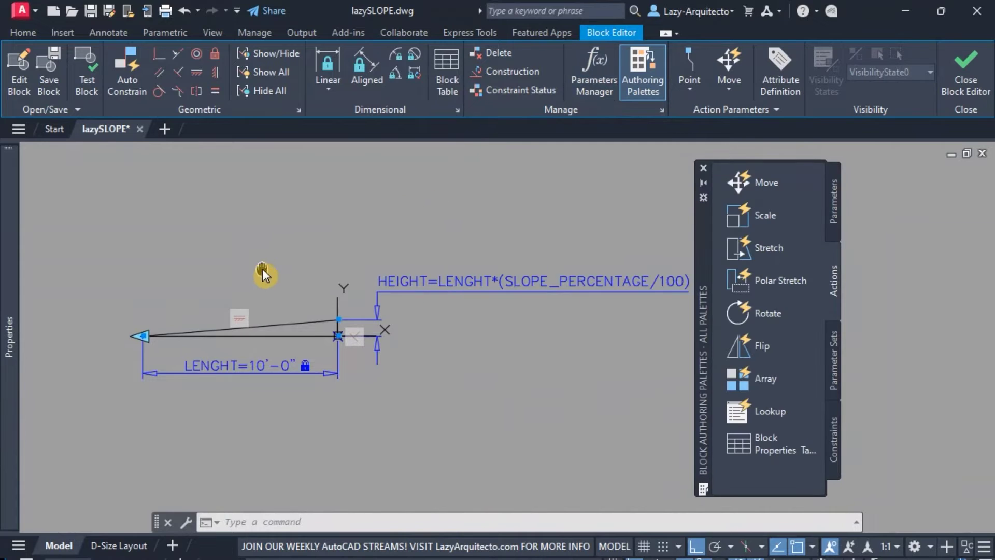
Step: Open the slope block in a Test Block window
{"action": "middle_click_drag", "start_coordinate": [262, 269], "coordinate": [337, 271]}
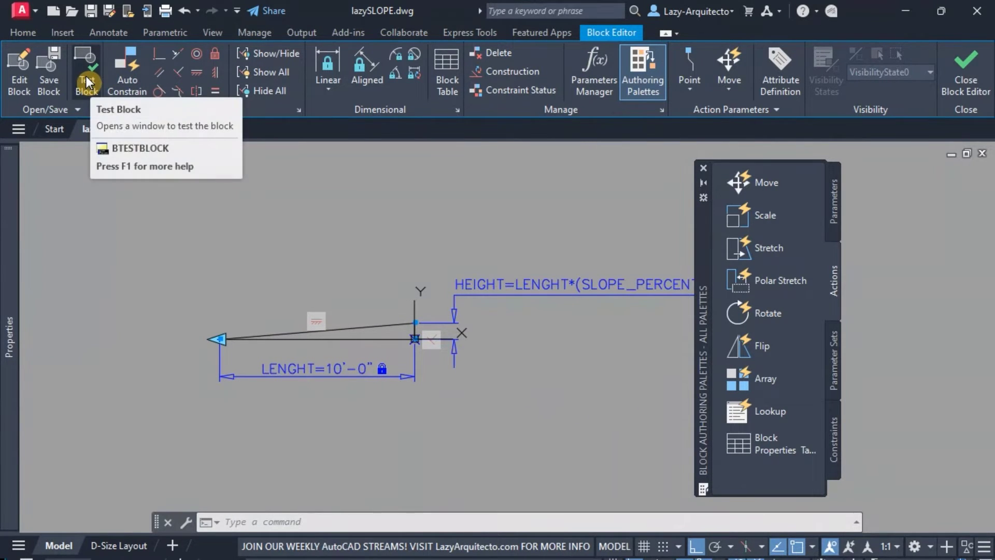
{"action": "left_click", "coordinate": [87, 83]}
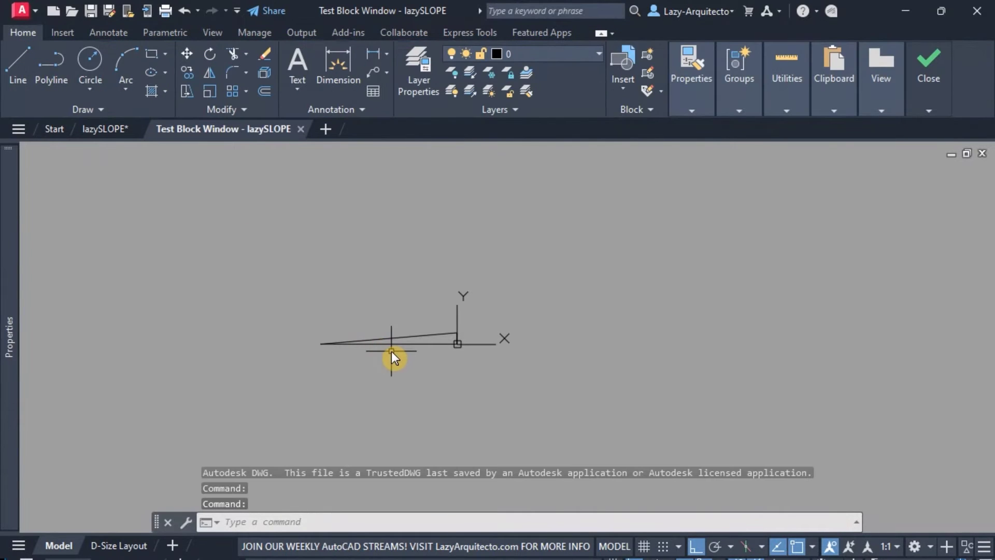
{"action": "scroll", "coordinate": [390, 350], "scroll_direction": "up", "scroll_amount": 2}
{"action": "middle_click_drag", "start_coordinate": [391, 350], "coordinate": [489, 337]}
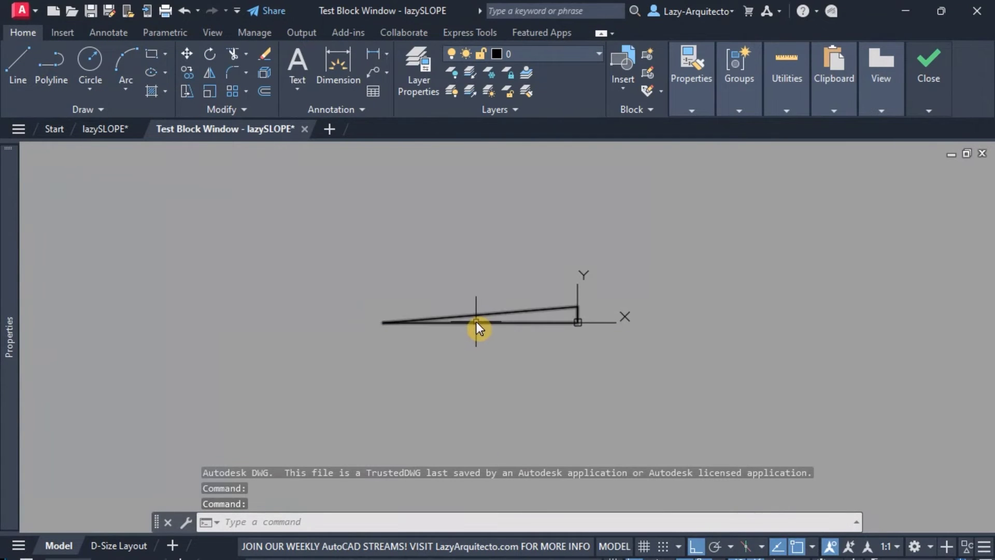
Step: Test the block by stretching its base shorter and longer with the length grip, finishing at a length of about 8'-8"
{"action": "left_click", "coordinate": [476, 322]}
{"action": "left_click", "coordinate": [383, 321]}
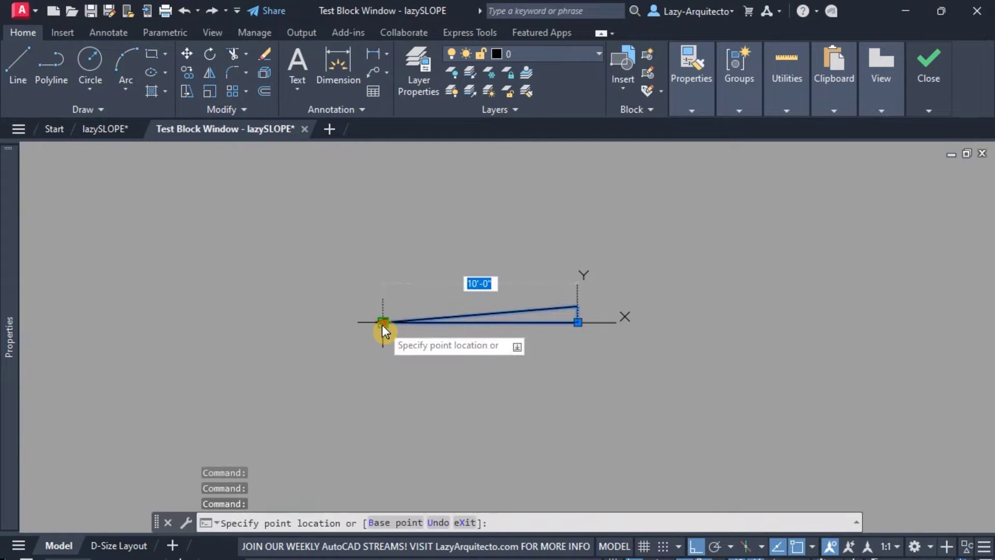
{"action": "left_click", "coordinate": [471, 343]}
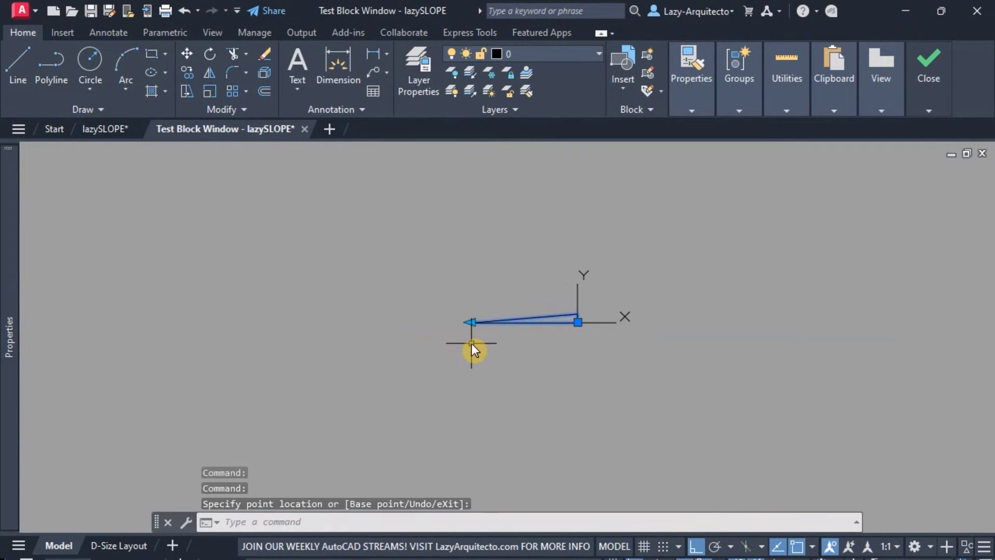
{"action": "scroll", "coordinate": [570, 318], "scroll_direction": "up", "scroll_amount": 4}
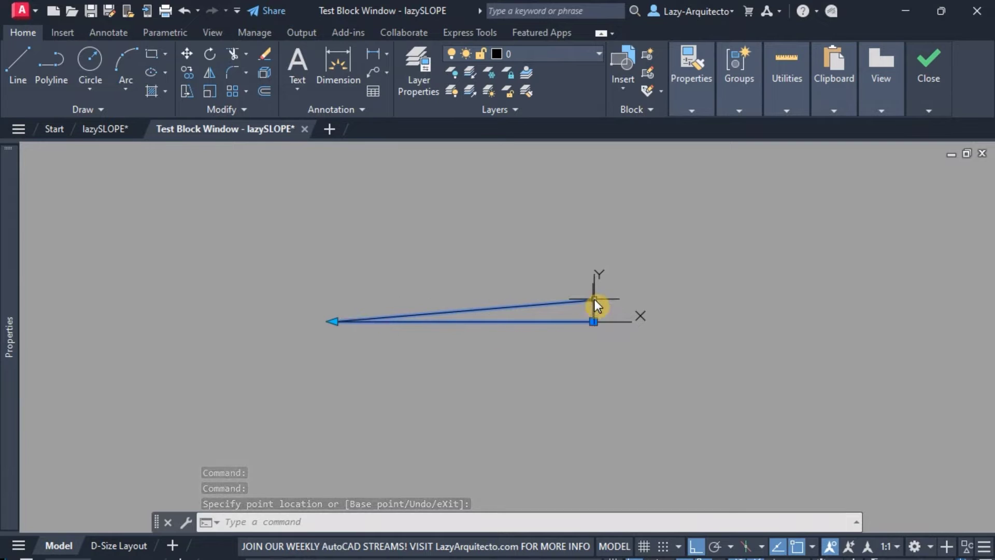
{"action": "left_click", "coordinate": [336, 320]}
{"action": "left_click", "coordinate": [197, 357]}
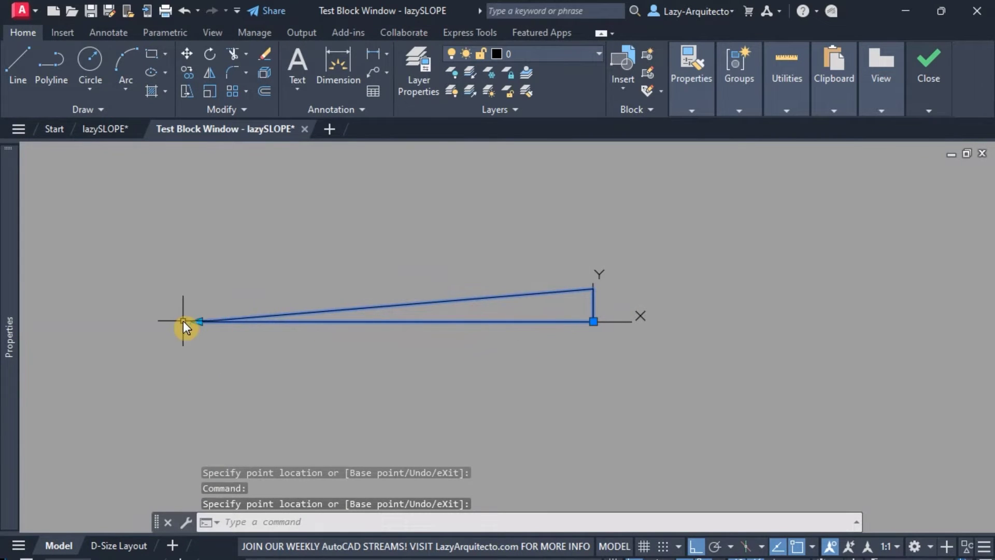
{"action": "left_click", "coordinate": [205, 321]}
{"action": "left_click", "coordinate": [101, 362]}
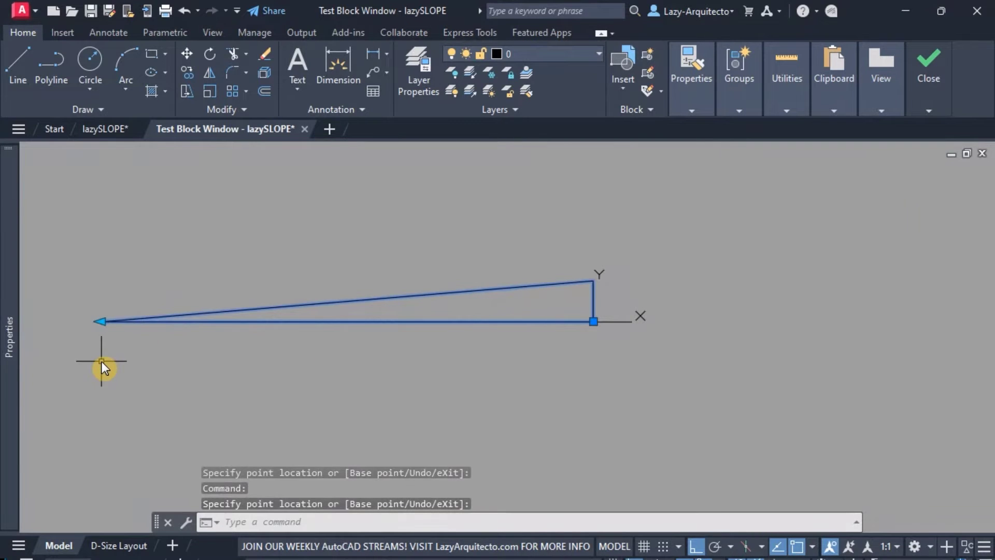
{"action": "left_click", "coordinate": [102, 321]}
{"action": "left_click", "coordinate": [181, 350]}
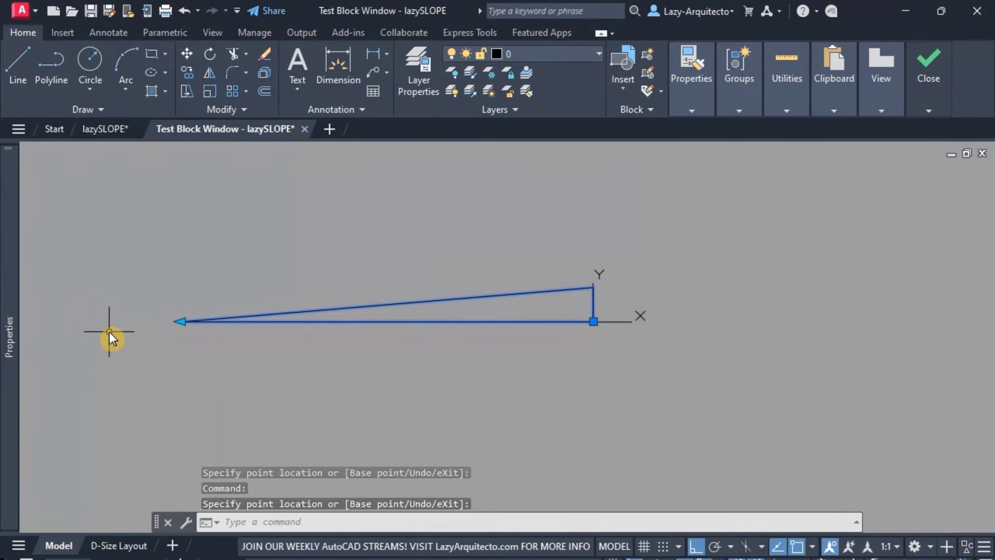
Step: Set the test block's SLOPE_PERCENTAGE custom property to 16
{"action": "mouse_move", "coordinate": [9, 270]}
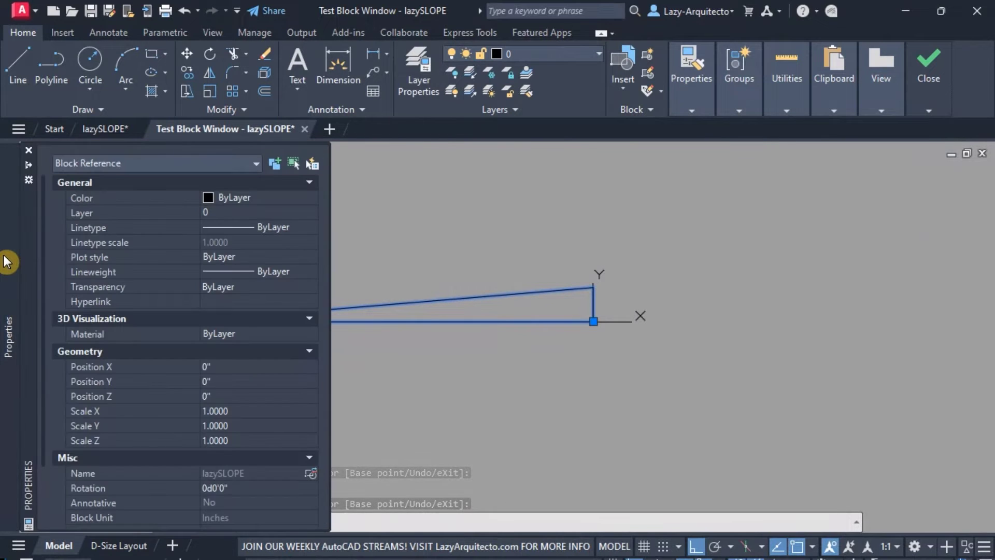
{"action": "scroll", "coordinate": [178, 365], "scroll_direction": "down", "scroll_amount": 3}
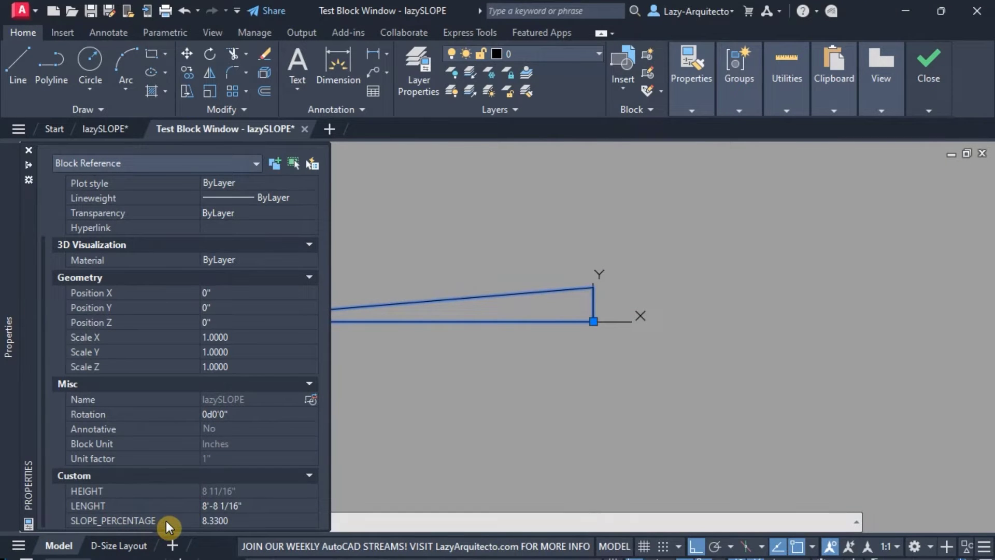
{"action": "left_click", "coordinate": [234, 521]}
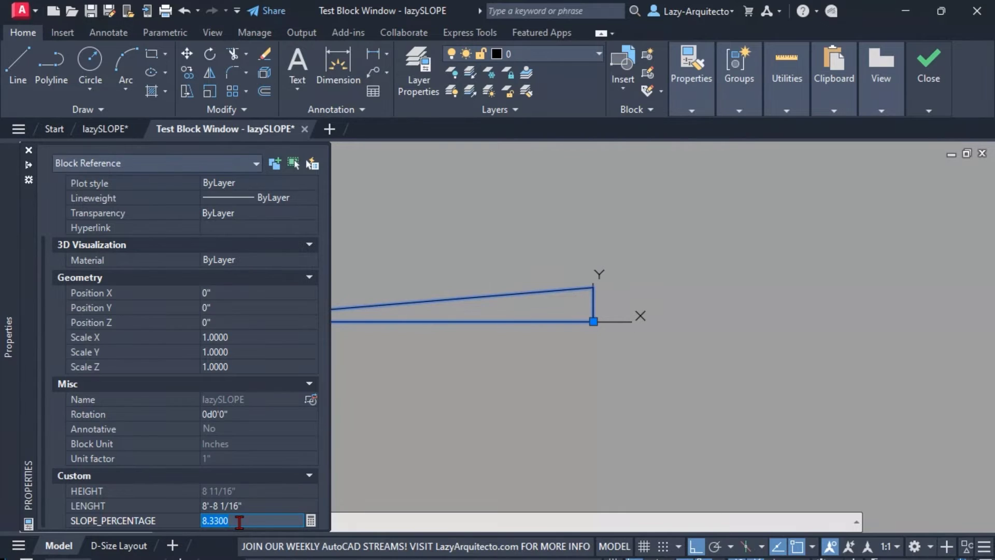
{"action": "type", "text": "16"}
{"action": "key", "text": "Return"}
Step: Examine the slope block's height and incline at the new percentage in the test window
{"action": "middle_click_drag", "start_coordinate": [515, 366], "coordinate": [651, 409]}
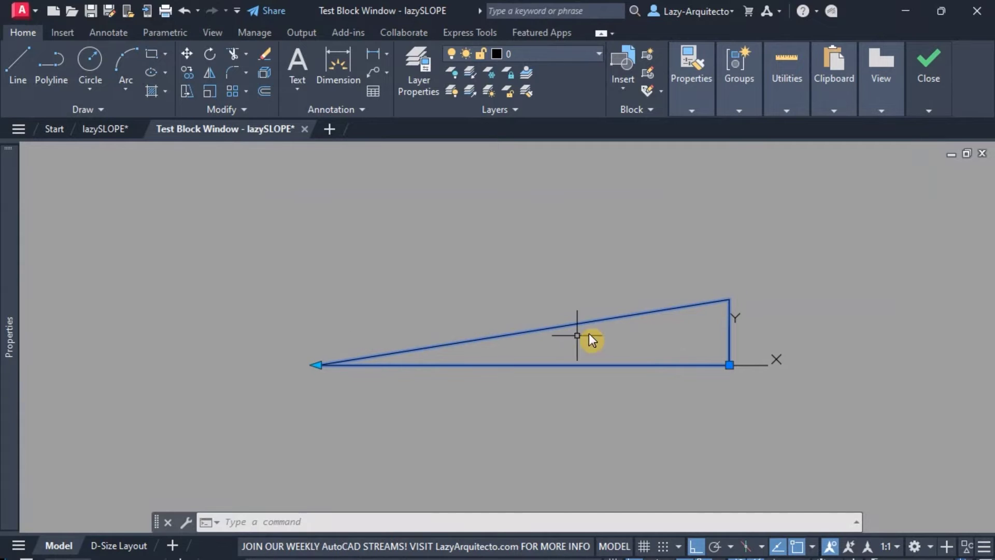
{"action": "middle_click_drag", "start_coordinate": [588, 337], "coordinate": [475, 334]}
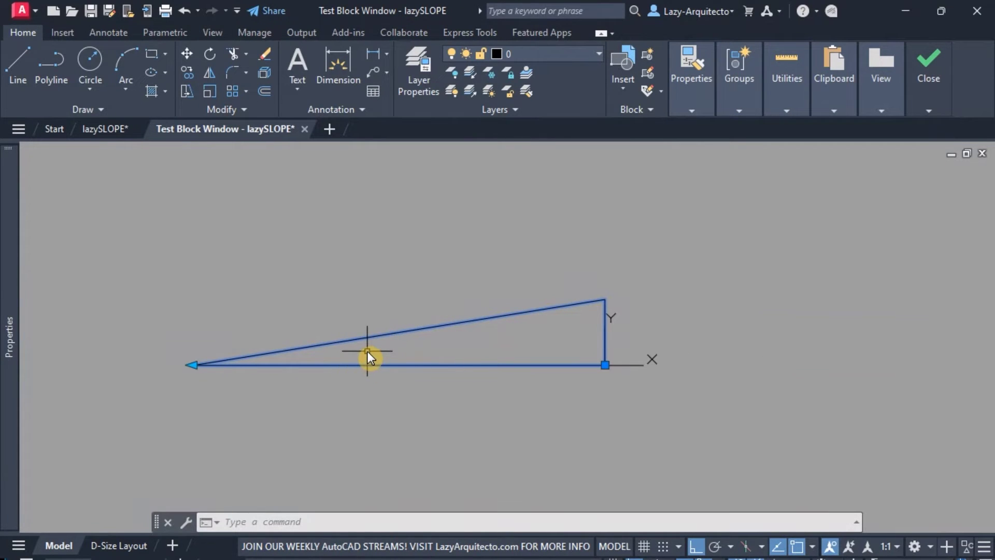
{"action": "middle_click_drag", "start_coordinate": [429, 359], "coordinate": [419, 379]}
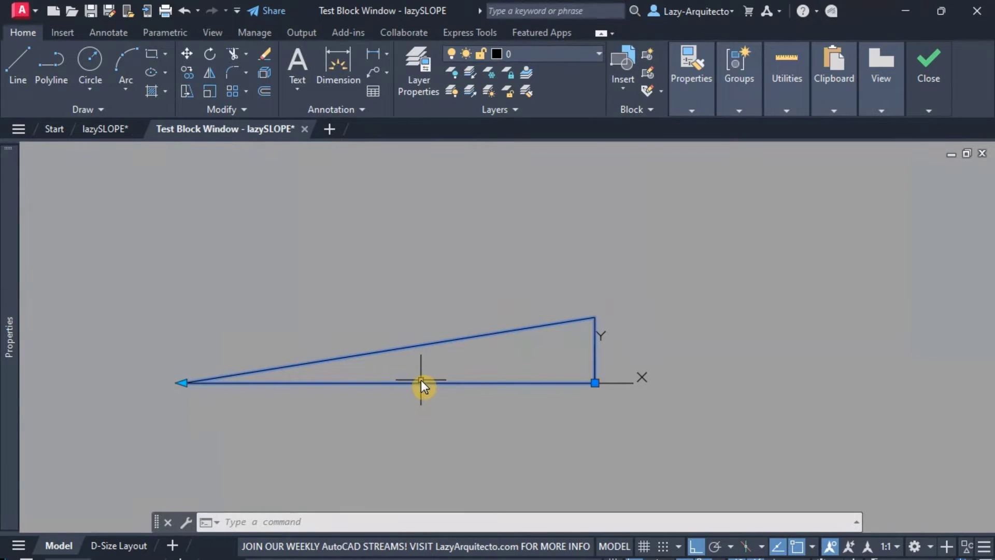
{"action": "middle_click_drag", "start_coordinate": [478, 369], "coordinate": [484, 360]}
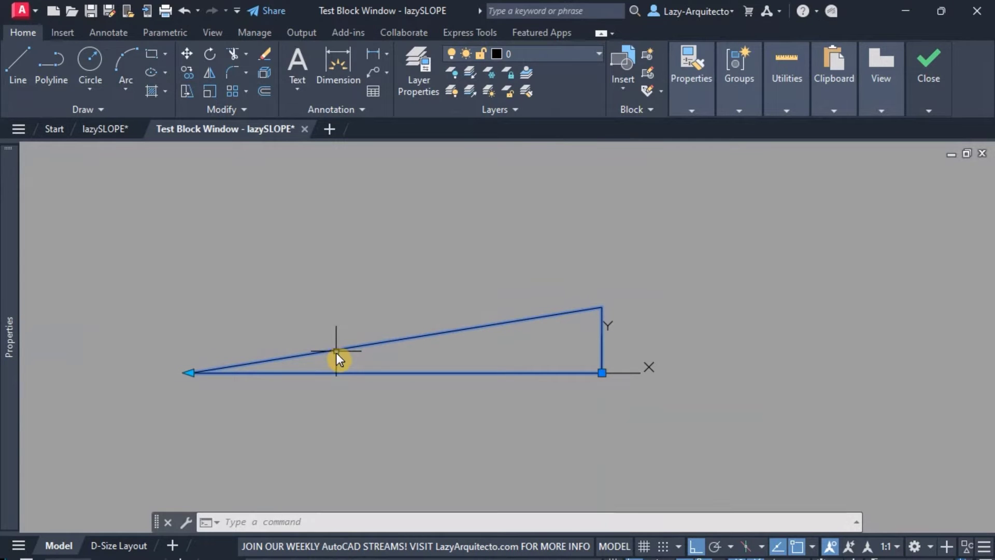
{"action": "scroll", "coordinate": [534, 370], "scroll_direction": "up", "scroll_amount": 1}
{"action": "middle_click_drag", "start_coordinate": [534, 369], "coordinate": [576, 312]}
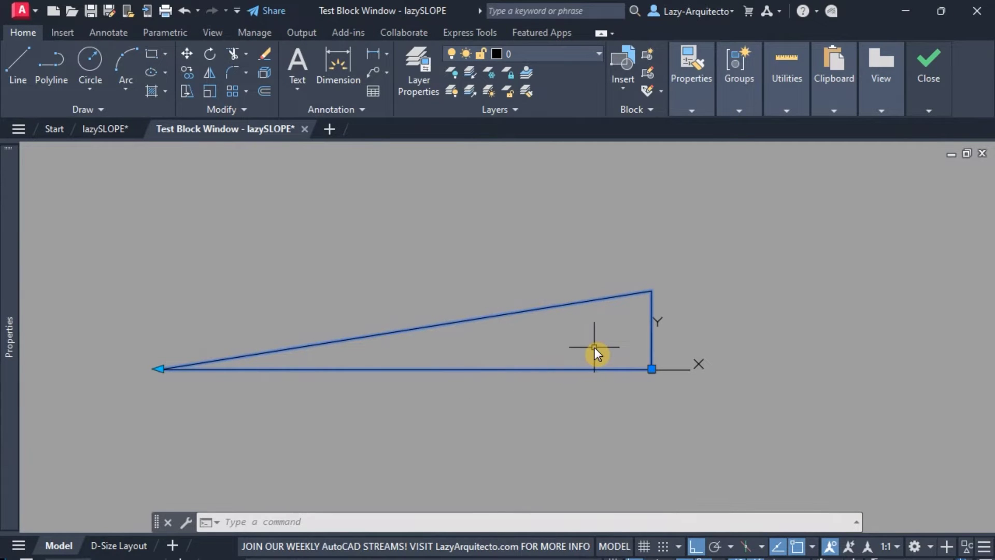
{"action": "scroll", "coordinate": [237, 409], "scroll_direction": "up", "scroll_amount": 1}
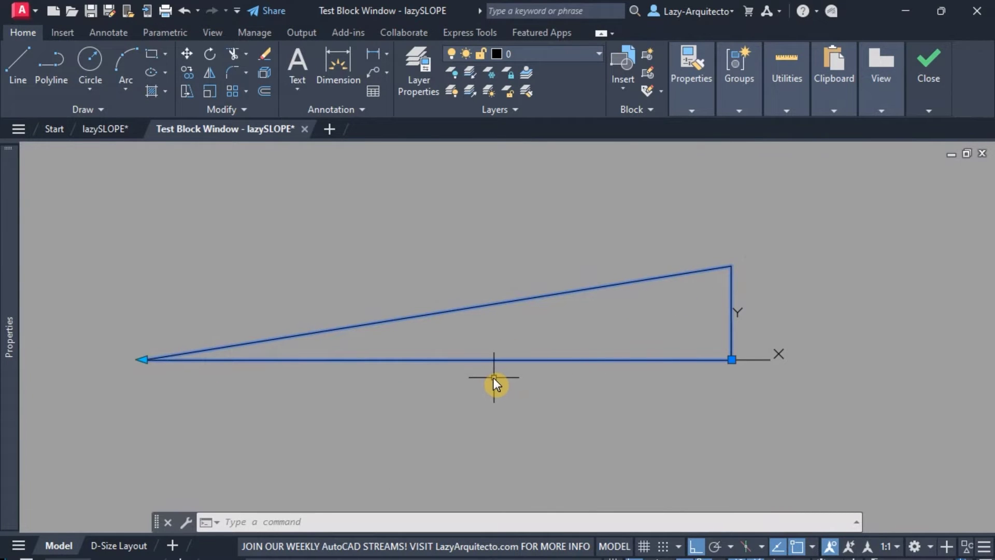
{"action": "middle_click_drag", "start_coordinate": [479, 381], "coordinate": [452, 383]}
Step: Close the Test Block window and return to editing the slope block
{"action": "mouse_move", "coordinate": [928, 64]}
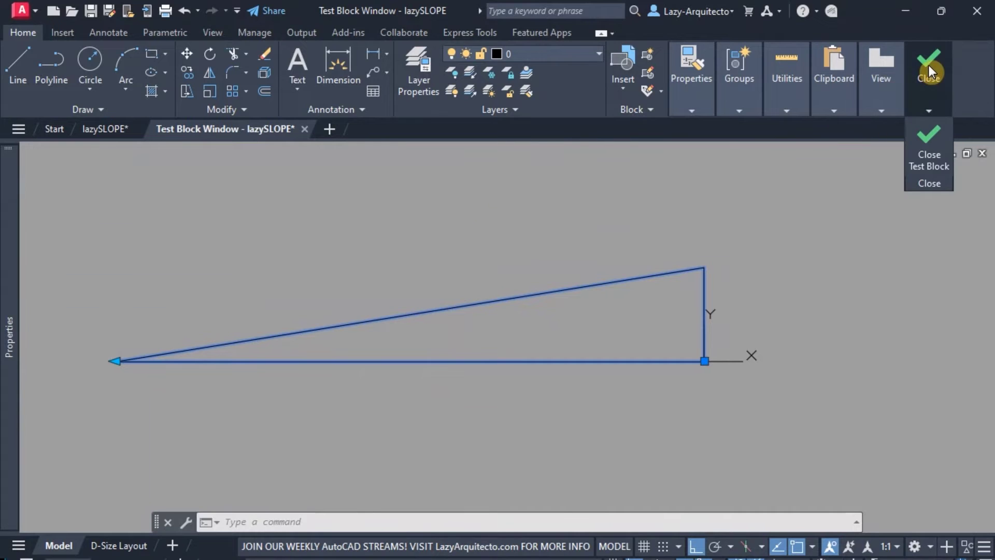
{"action": "left_click", "coordinate": [919, 156]}
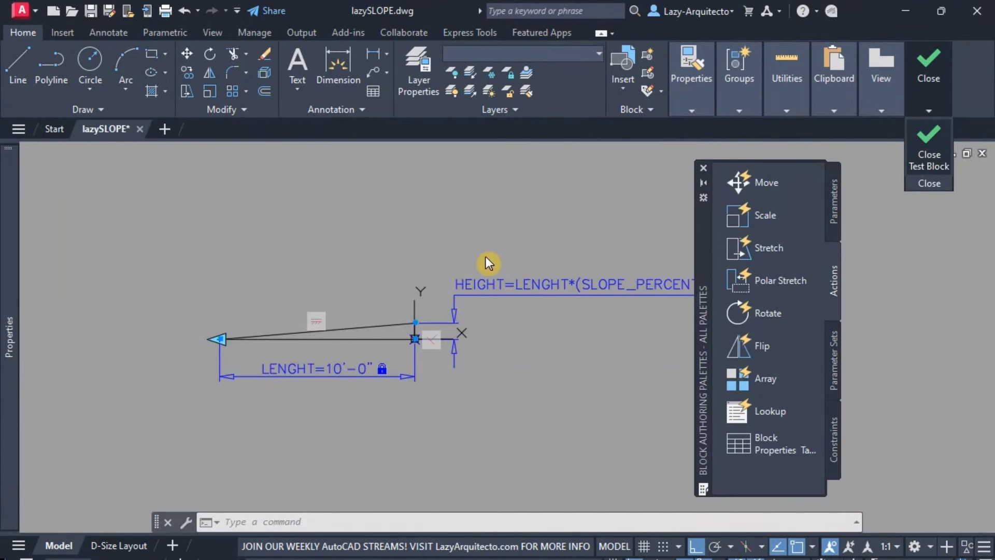
{"action": "middle_click_drag", "start_coordinate": [325, 265], "coordinate": [350, 276]}
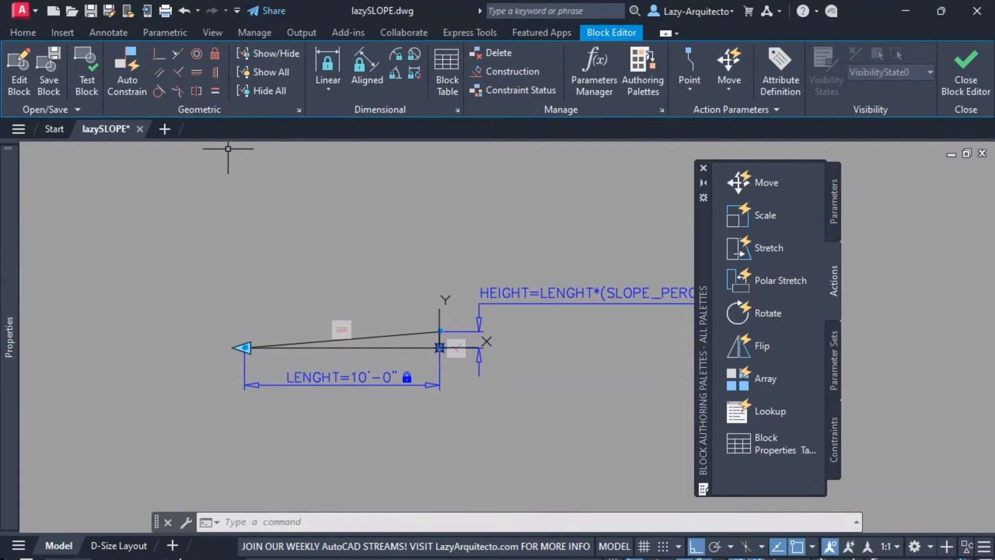
Step: Use DIM to dimension the slope's vertical edge, placing the dimension line about 1 1/8" inside the triangle
{"action": "left_click", "coordinate": [407, 284]}
{"action": "scroll", "coordinate": [338, 362], "scroll_direction": "up", "scroll_amount": 2}
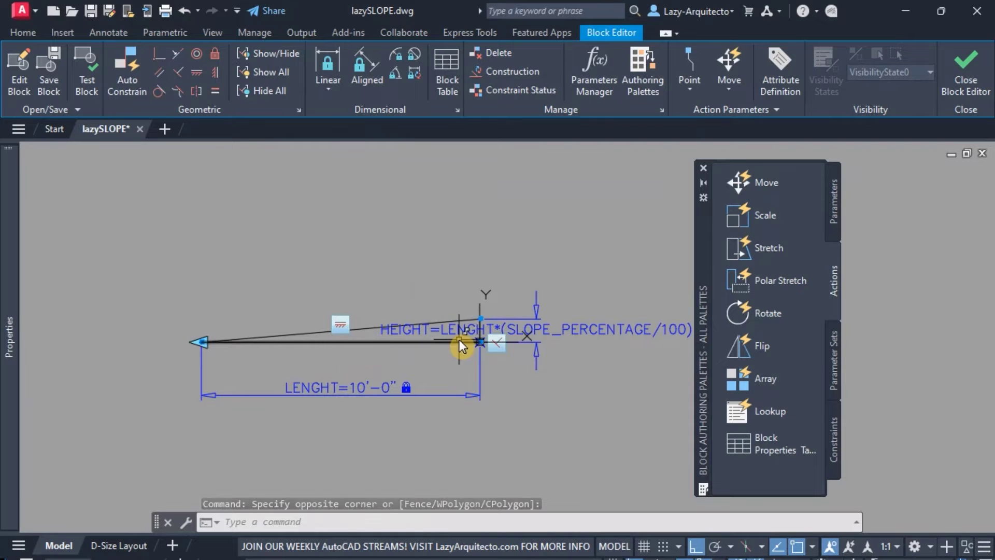
{"action": "scroll", "coordinate": [438, 360], "scroll_direction": "up", "scroll_amount": 1}
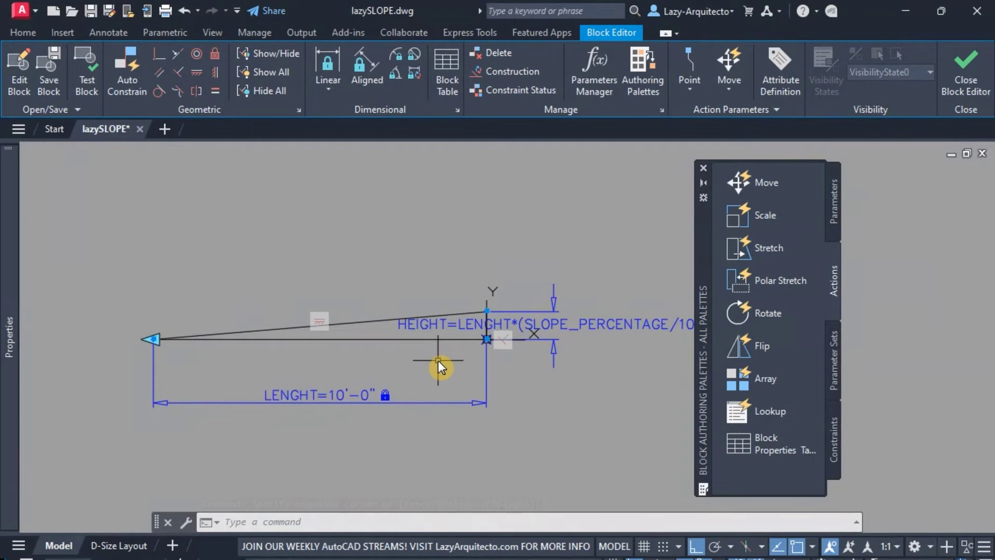
{"action": "mouse_move", "coordinate": [437, 359]}
{"action": "middle_mouse_down"}
{"action": "mouse_move", "coordinate": [477, 355]}
{"action": "mouse_move", "coordinate": [450, 356]}
{"action": "middle_mouse_up"}
{"action": "scroll", "coordinate": [481, 355], "scroll_direction": "up", "scroll_amount": 1}
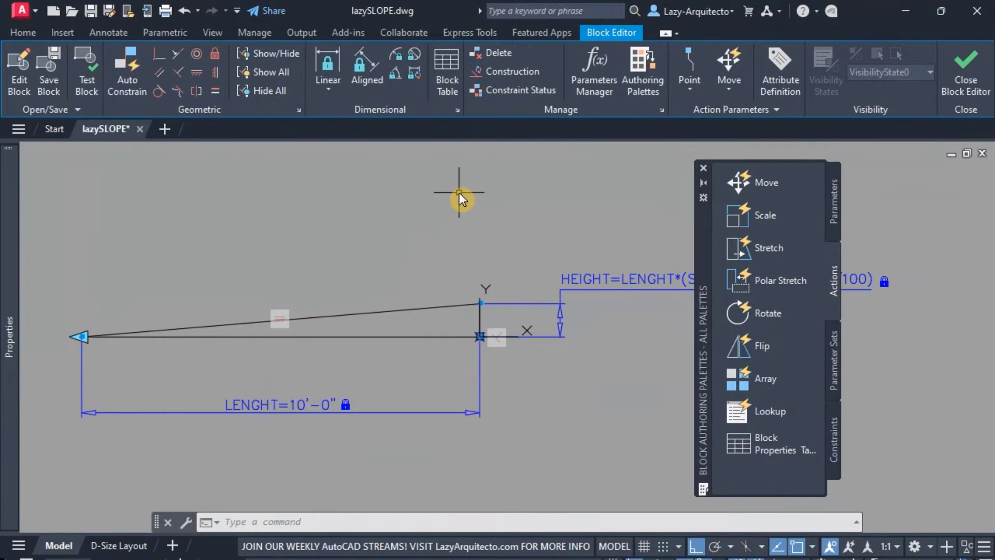
{"action": "type", "text": "DIM"}
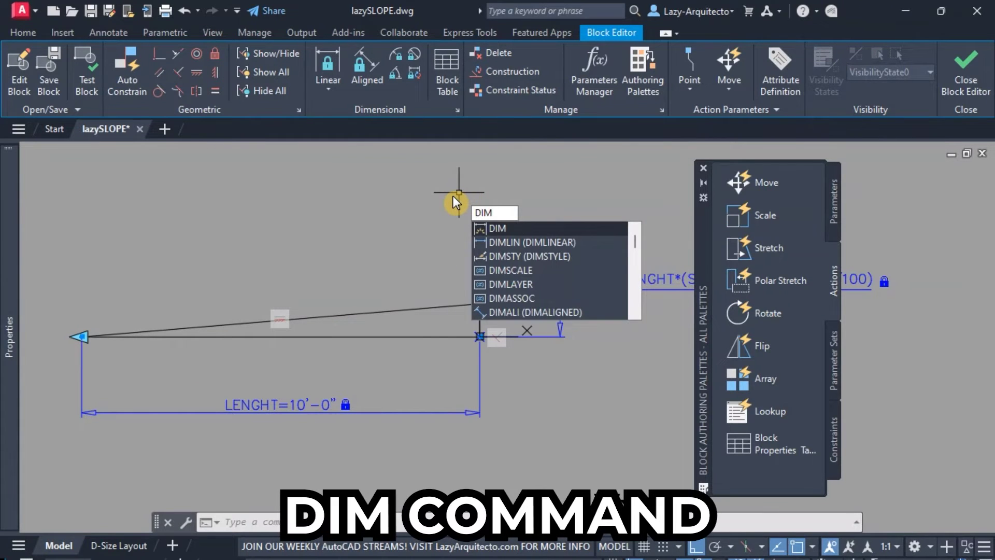
{"action": "key", "text": "Return"}
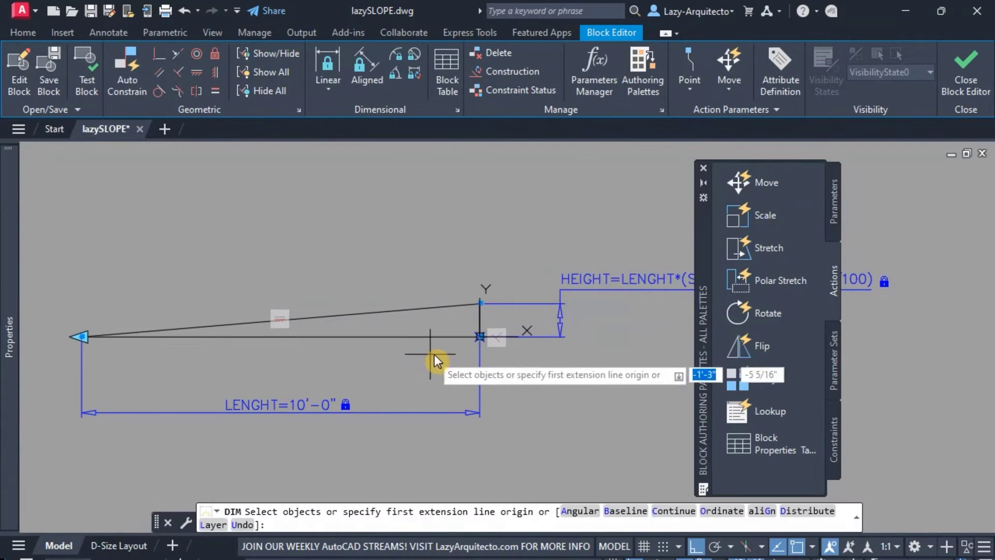
{"action": "key", "text": "Return"}
{"action": "left_click", "coordinate": [479, 336]}
{"action": "left_click", "coordinate": [479, 303]}
{"action": "scroll", "coordinate": [470, 324], "scroll_direction": "up", "scroll_amount": 3}
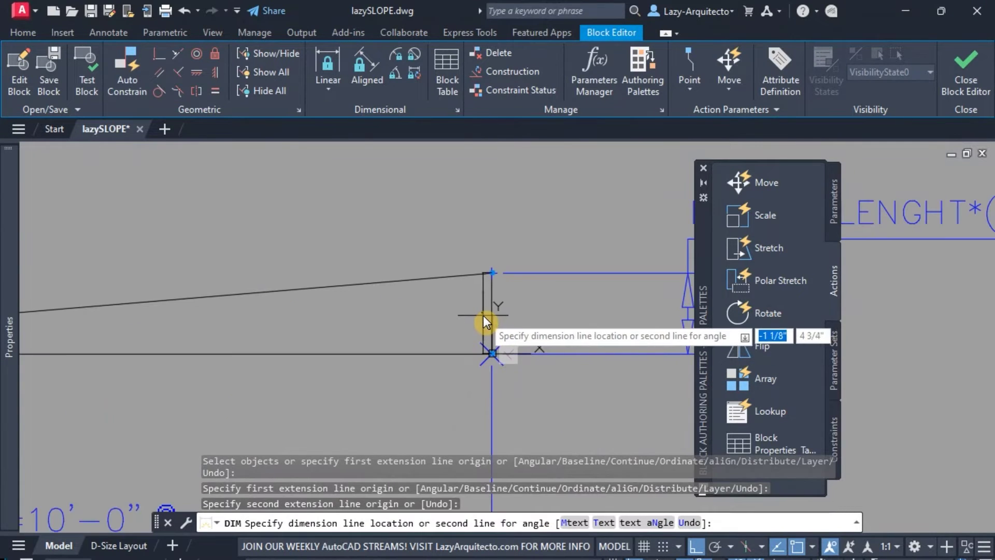
{"action": "left_click", "coordinate": [483, 313]}
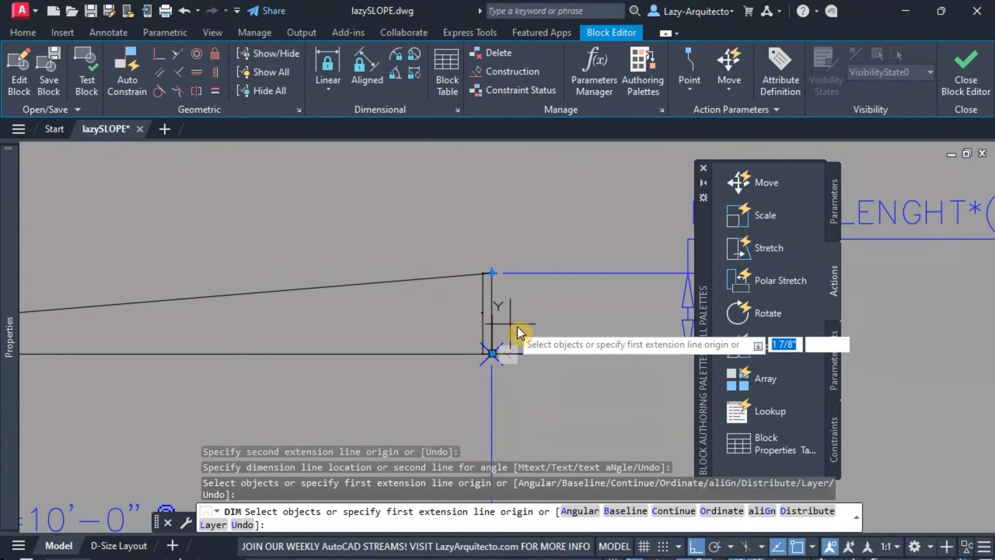
Step: Dimension the slope's base from the right-angle corner to its far tip, placing the dimension line just above the base
{"action": "scroll", "coordinate": [555, 388], "scroll_direction": "down", "scroll_amount": 3}
{"action": "scroll", "coordinate": [524, 353], "scroll_direction": "up", "scroll_amount": 3}
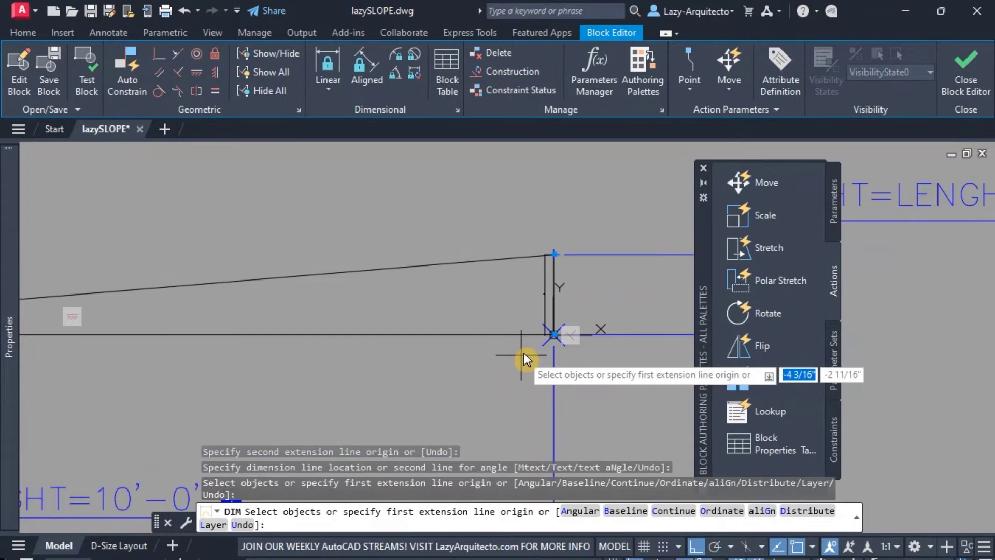
{"action": "left_click", "coordinate": [555, 335]}
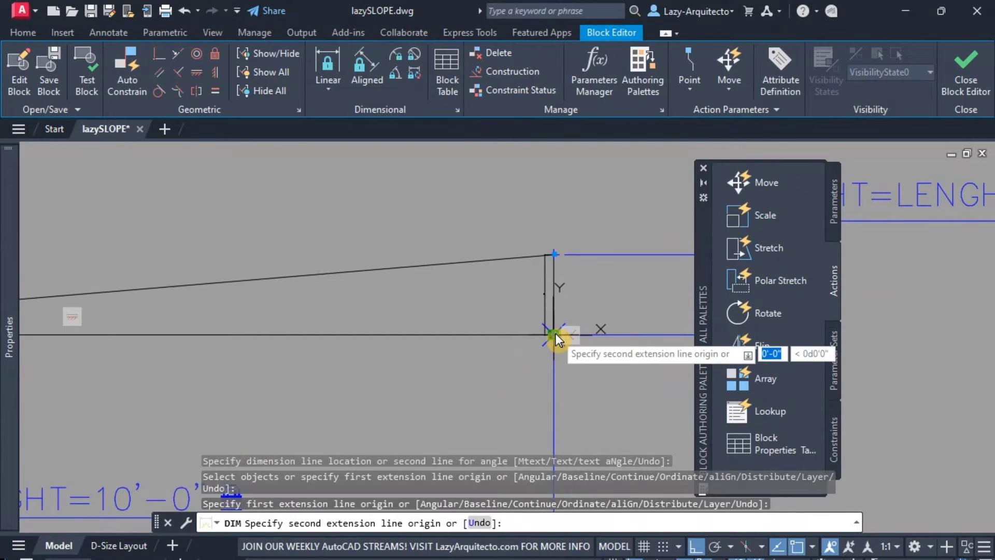
{"action": "scroll", "coordinate": [550, 337], "scroll_direction": "down", "scroll_amount": 3}
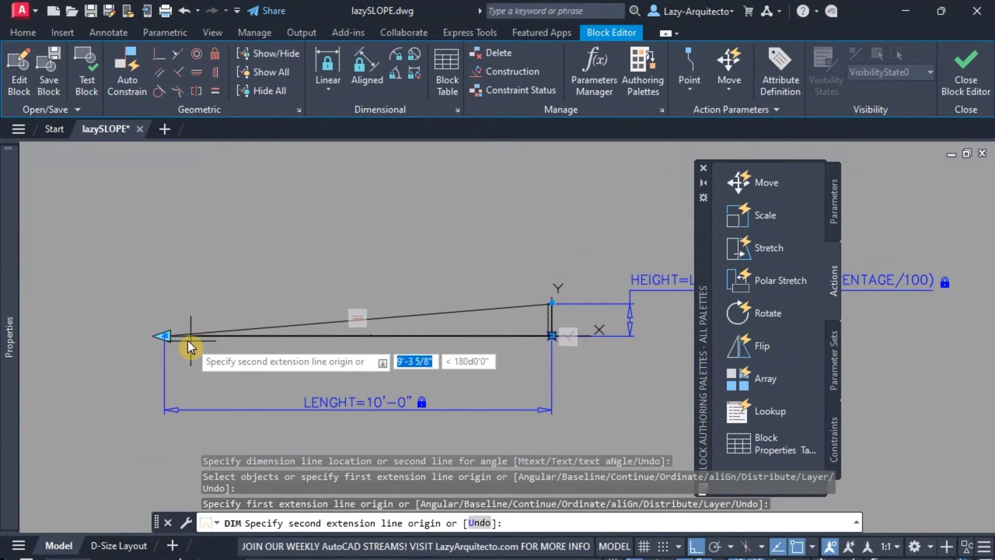
{"action": "left_click", "coordinate": [166, 335]}
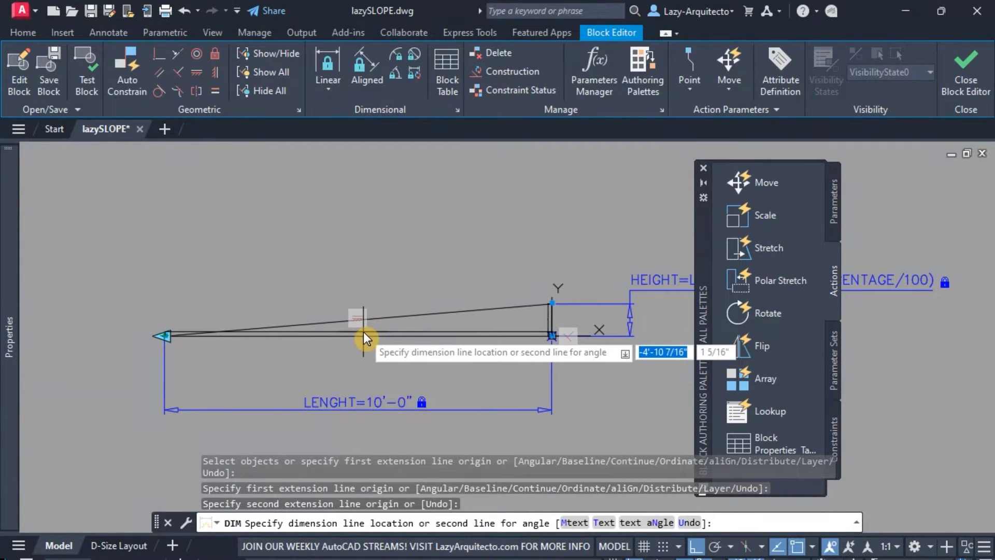
{"action": "scroll", "coordinate": [364, 337], "scroll_direction": "up", "scroll_amount": 5}
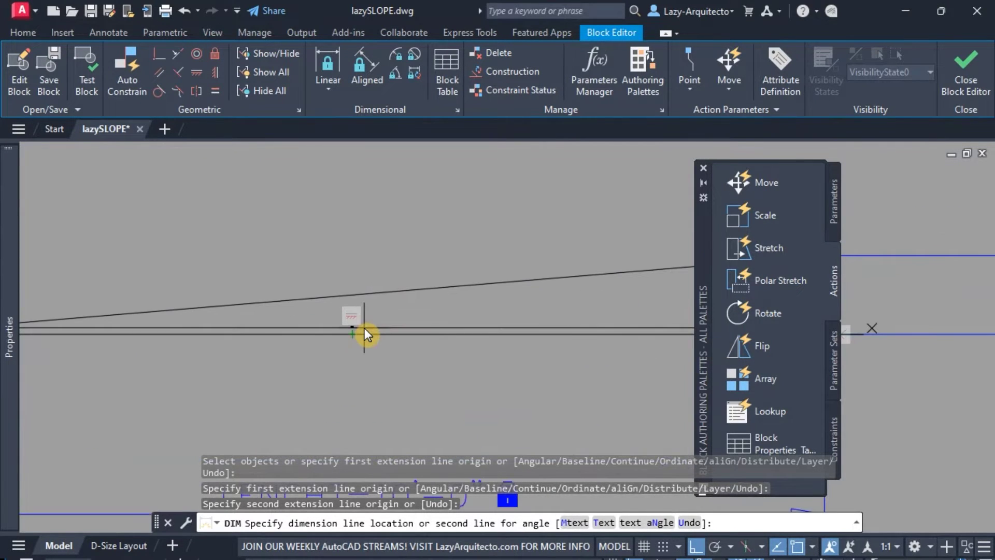
{"action": "left_click", "coordinate": [364, 327]}
{"action": "scroll", "coordinate": [357, 382], "scroll_direction": "down", "scroll_amount": 3}
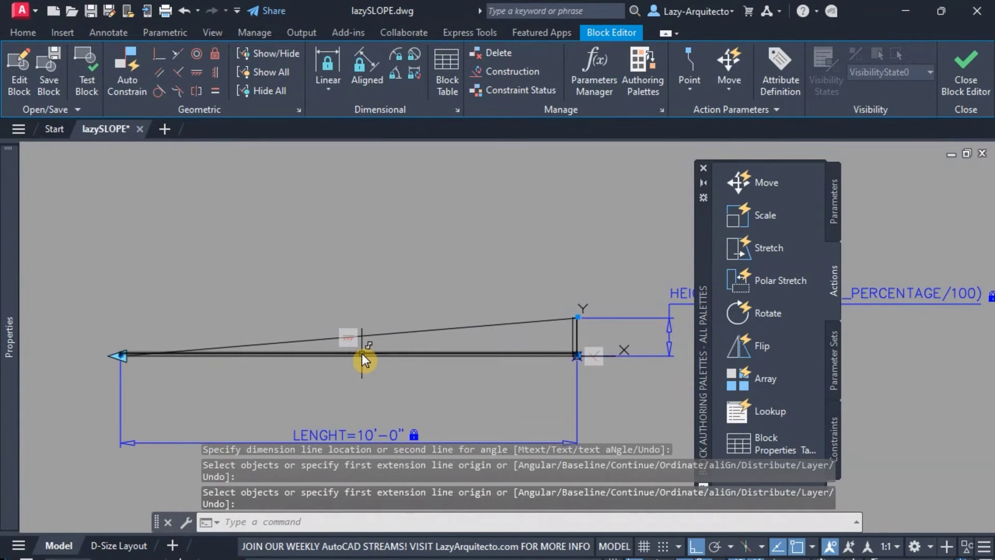
{"action": "key", "text": "Escape"}
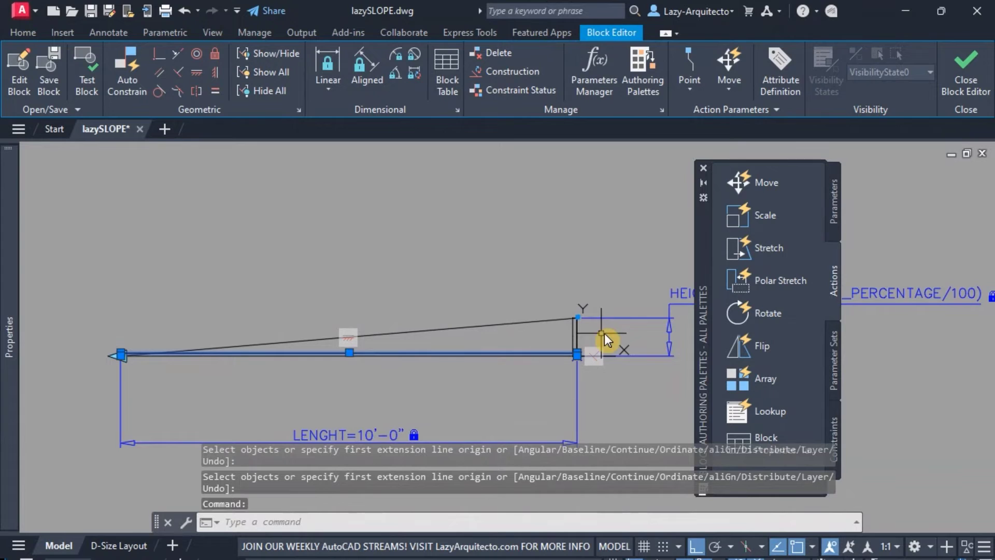
Step: Set the overall dimension scale of both the base and height dimensions to 10
{"action": "left_click", "coordinate": [573, 336]}
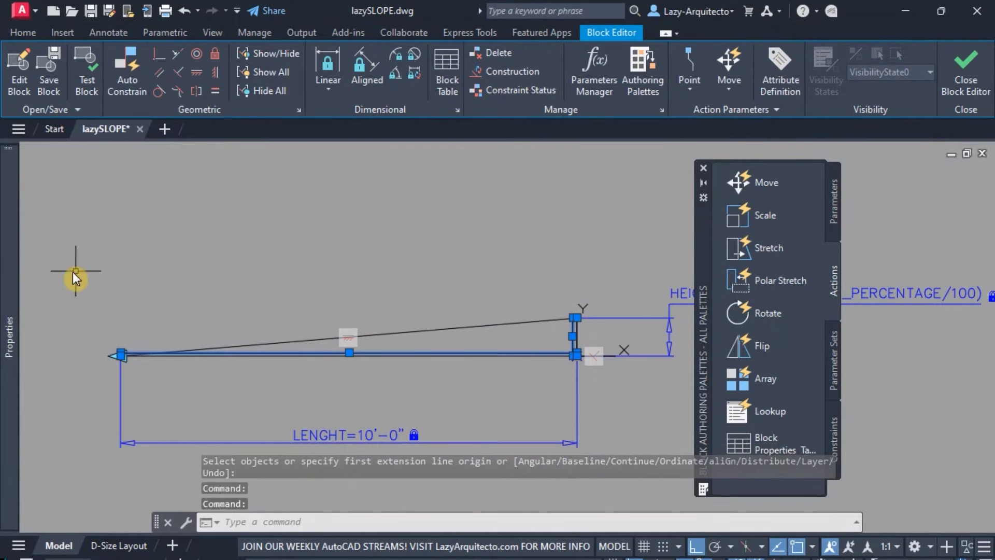
{"action": "mouse_move", "coordinate": [11, 274]}
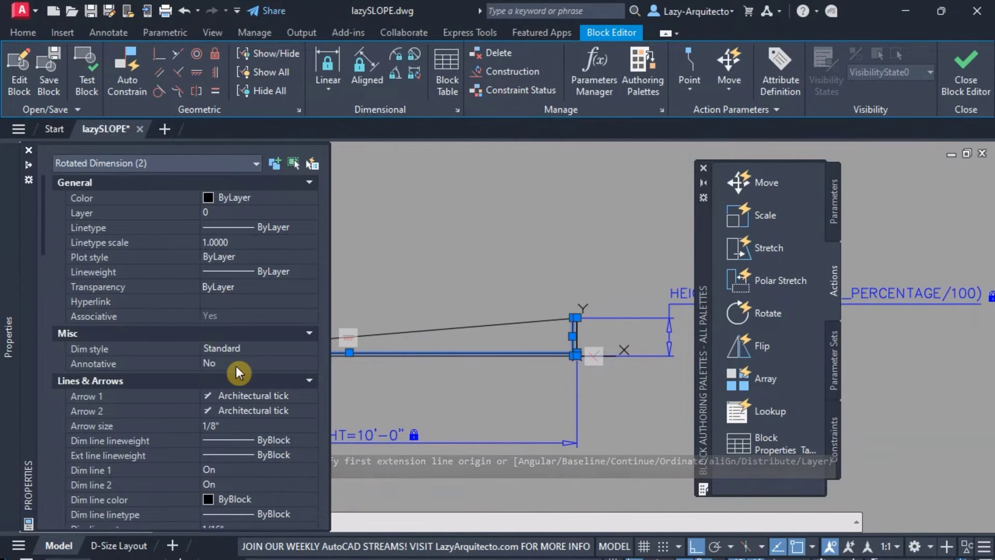
{"action": "scroll", "coordinate": [237, 365], "scroll_direction": "down", "scroll_amount": 9}
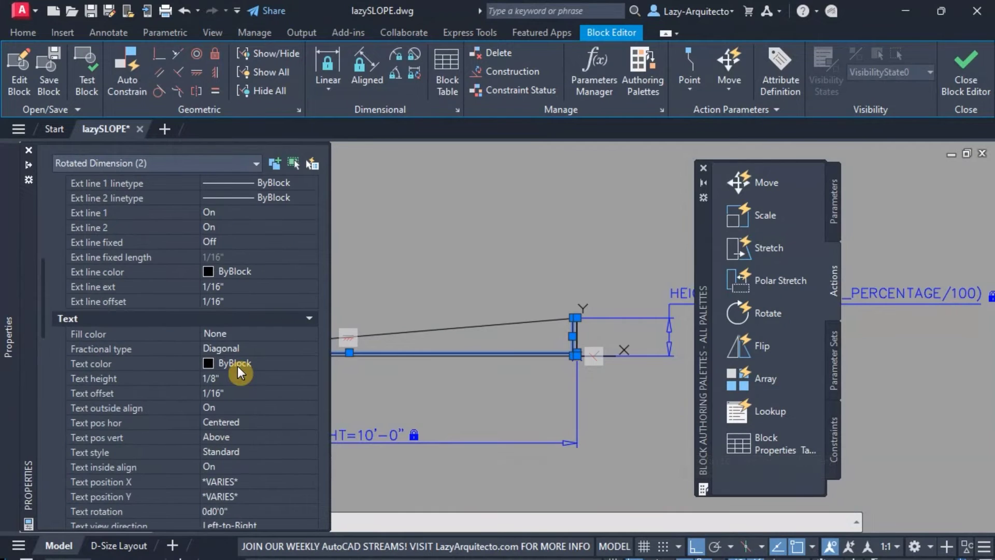
{"action": "scroll", "coordinate": [237, 366], "scroll_direction": "down", "scroll_amount": 6}
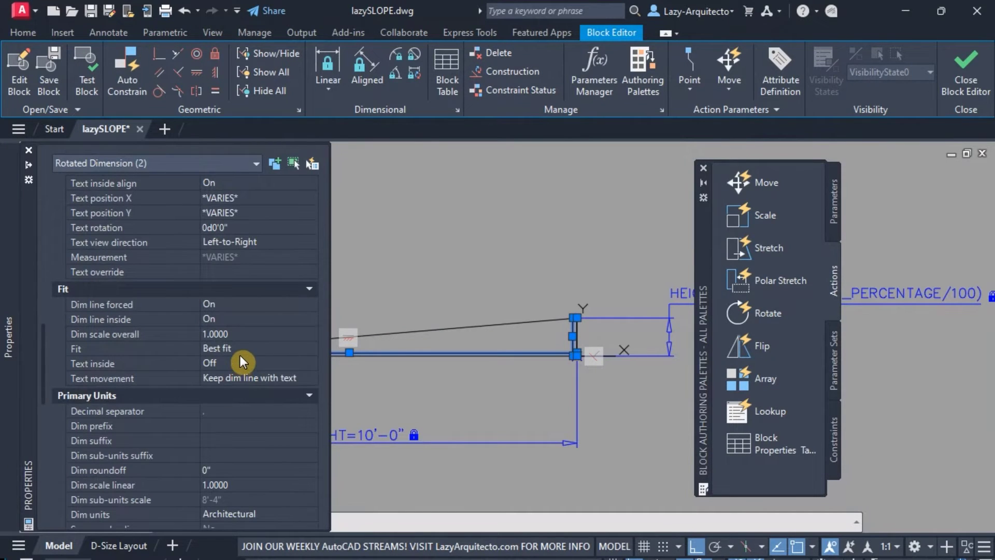
{"action": "left_click", "coordinate": [223, 332]}
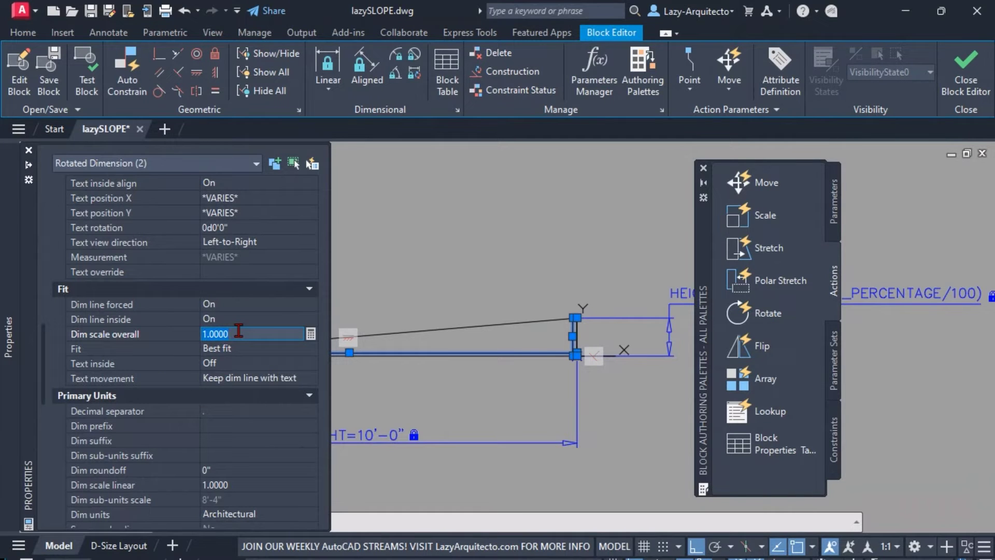
{"action": "type", "text": "10"}
{"action": "key", "text": "Return"}
Step: Inspect the text size and position of the height and base dimensions inside the slope
{"action": "scroll", "coordinate": [560, 366], "scroll_direction": "up", "scroll_amount": 5}
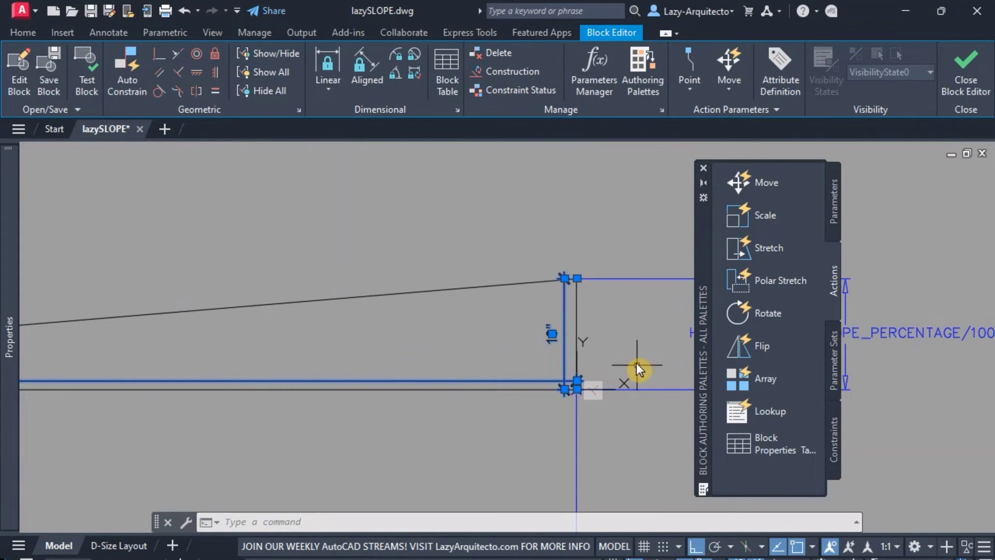
{"action": "scroll", "coordinate": [633, 360], "scroll_direction": "down", "scroll_amount": 3}
{"action": "scroll", "coordinate": [290, 358], "scroll_direction": "up", "scroll_amount": 3}
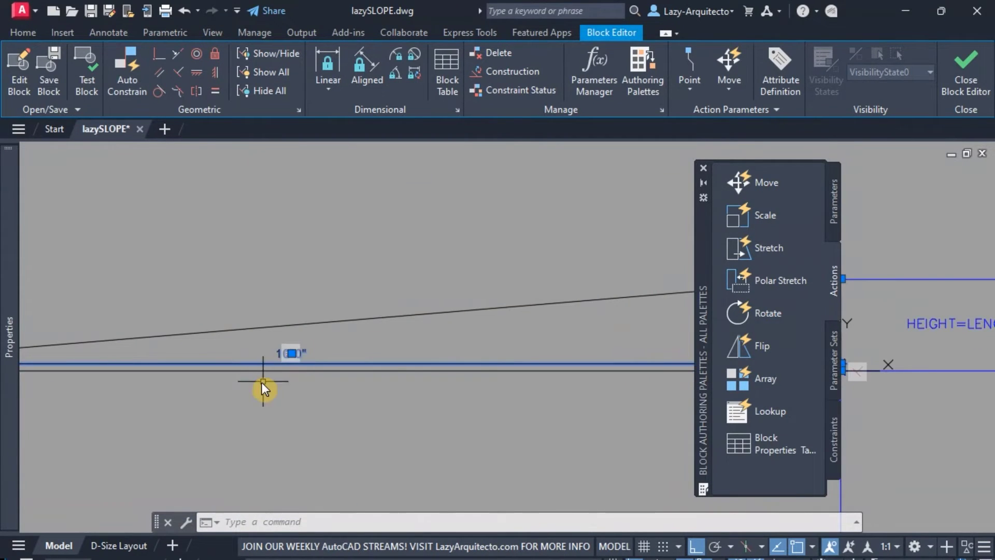
{"action": "scroll", "coordinate": [260, 396], "scroll_direction": "down", "scroll_amount": 2}
{"action": "scroll", "coordinate": [513, 380], "scroll_direction": "up", "scroll_amount": 2}
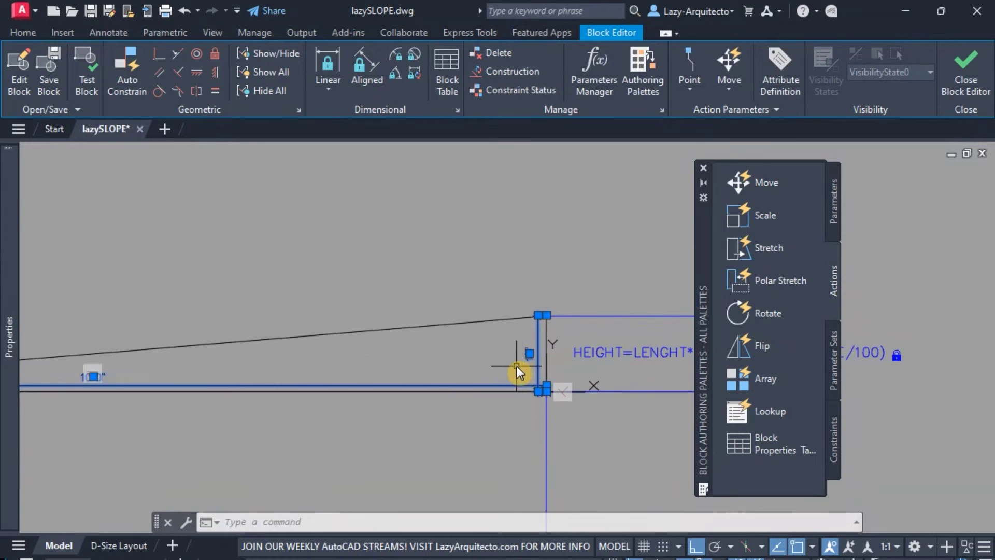
{"action": "scroll", "coordinate": [518, 365], "scroll_direction": "up", "scroll_amount": 3}
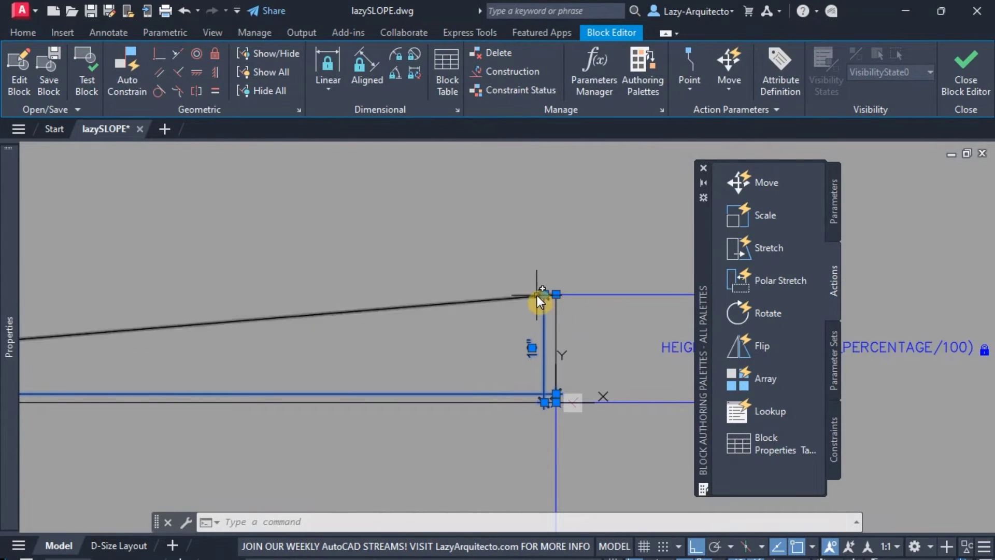
Step: Set both arrowheads of the base and height dimensions to None
{"action": "scroll", "coordinate": [621, 434], "scroll_direction": "down", "scroll_amount": 3}
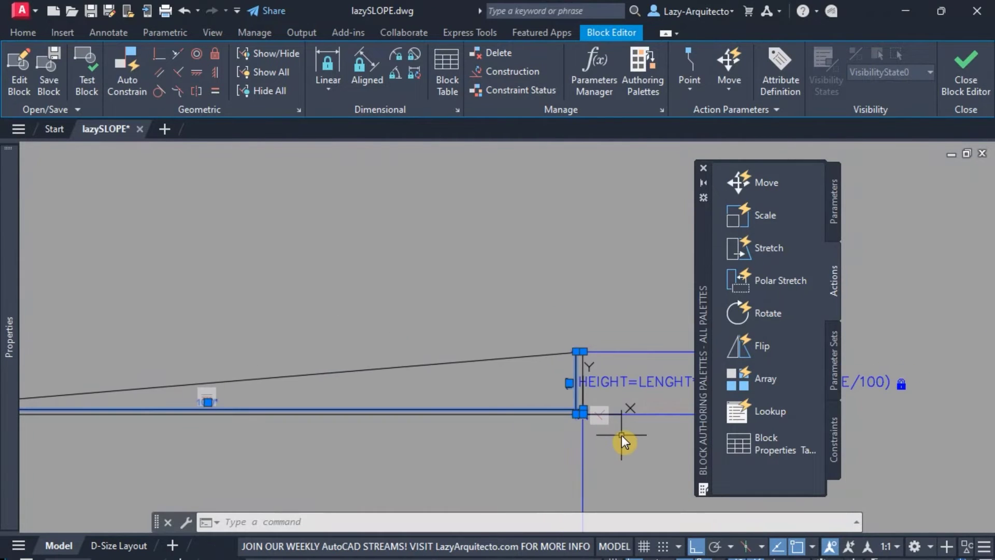
{"action": "scroll", "coordinate": [448, 309], "scroll_direction": "down", "scroll_amount": 1}
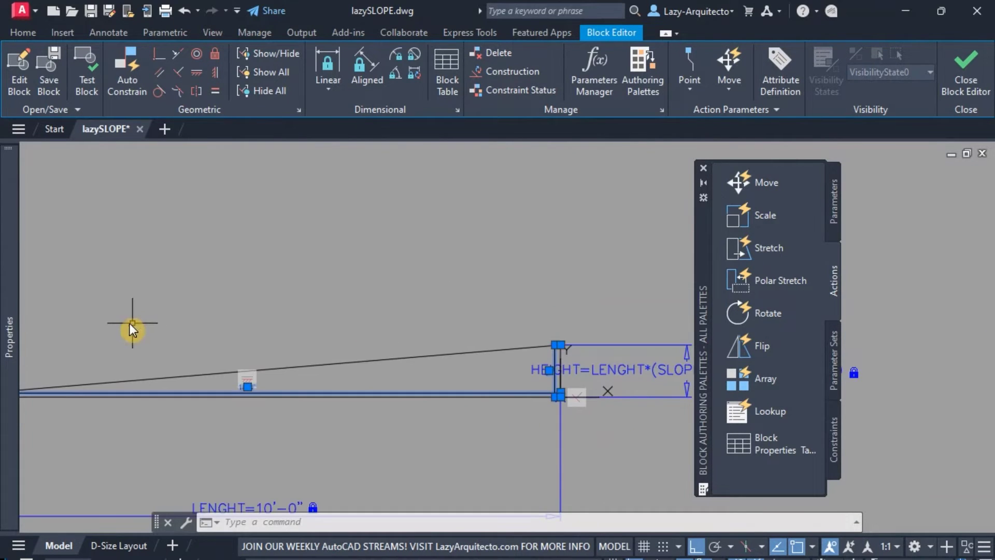
{"action": "mouse_move", "coordinate": [16, 295]}
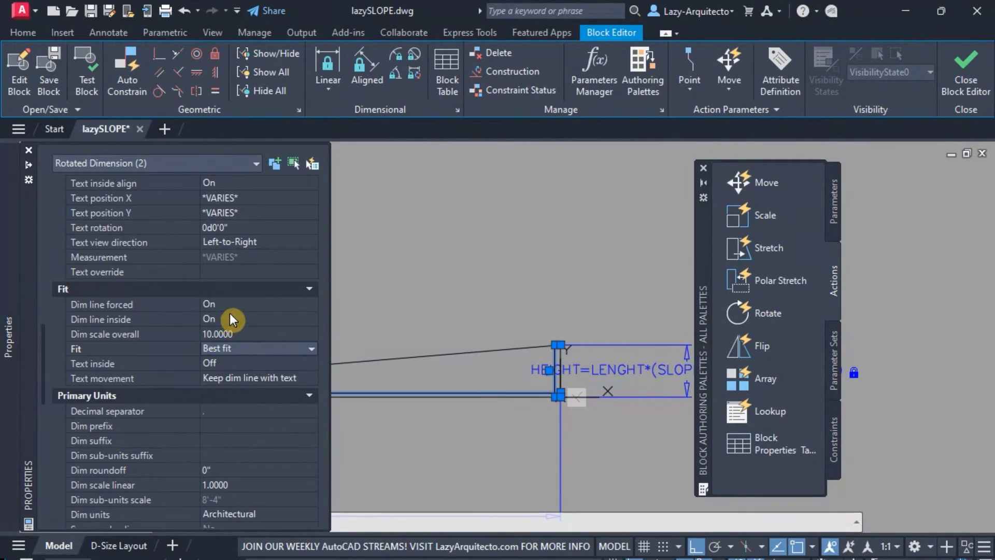
{"action": "scroll", "coordinate": [230, 314], "scroll_direction": "up", "scroll_amount": 10}
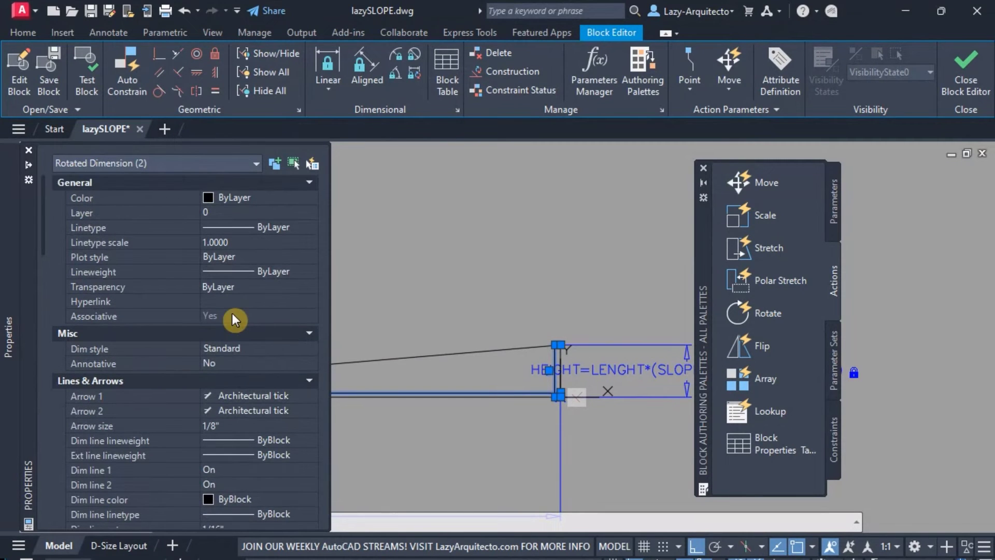
{"action": "left_click", "coordinate": [262, 397]}
{"action": "left_click", "coordinate": [263, 397]}
{"action": "scroll", "coordinate": [256, 456], "scroll_direction": "down", "scroll_amount": 5}
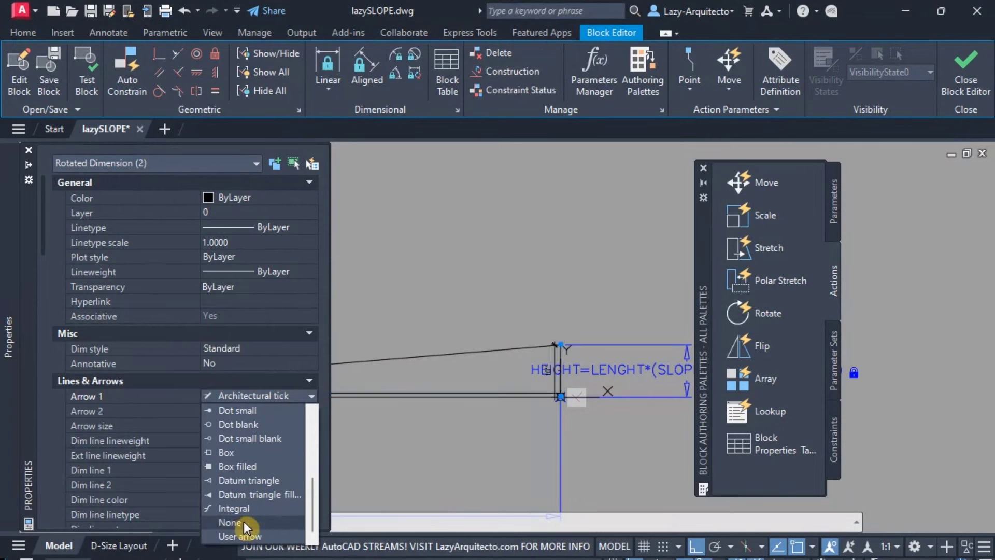
{"action": "left_click", "coordinate": [246, 524]}
{"action": "left_click", "coordinate": [266, 409]}
{"action": "left_click", "coordinate": [266, 409]}
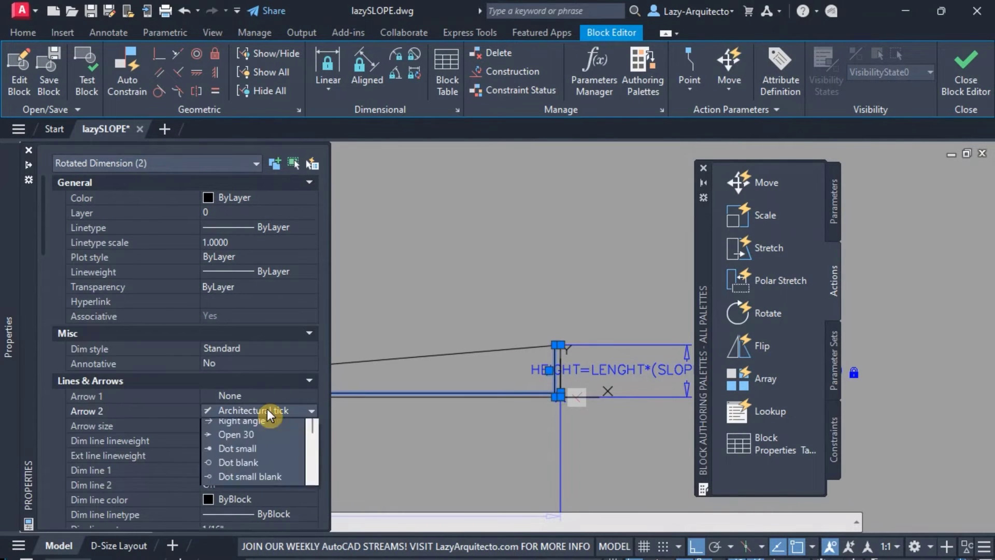
{"action": "scroll", "coordinate": [235, 483], "scroll_direction": "down", "scroll_amount": 3}
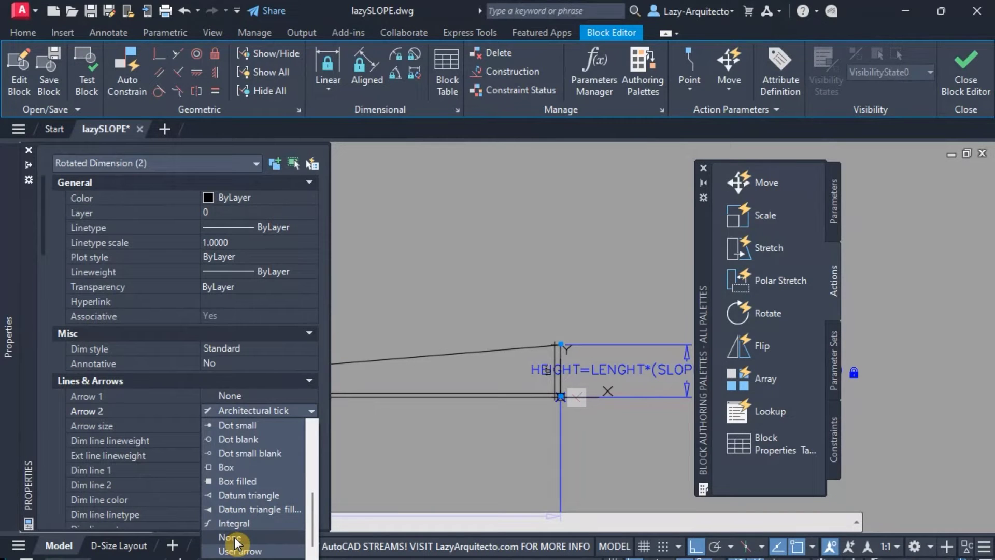
{"action": "left_click", "coordinate": [233, 538]}
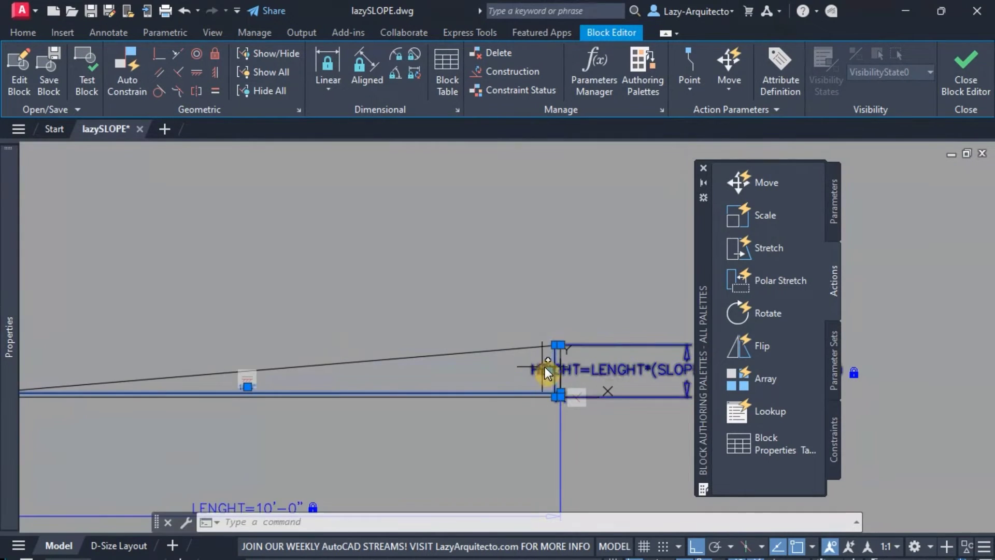
Step: Turn off dimension lines 1 and 2 of the base and height dimensions
{"action": "mouse_move", "coordinate": [10, 295]}
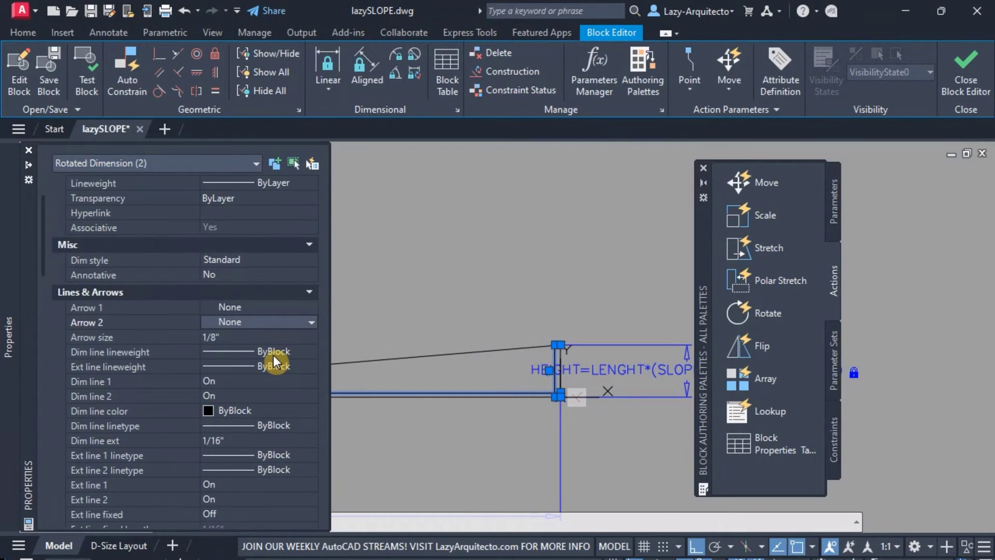
{"action": "scroll", "coordinate": [274, 362], "scroll_direction": "down", "scroll_amount": 2}
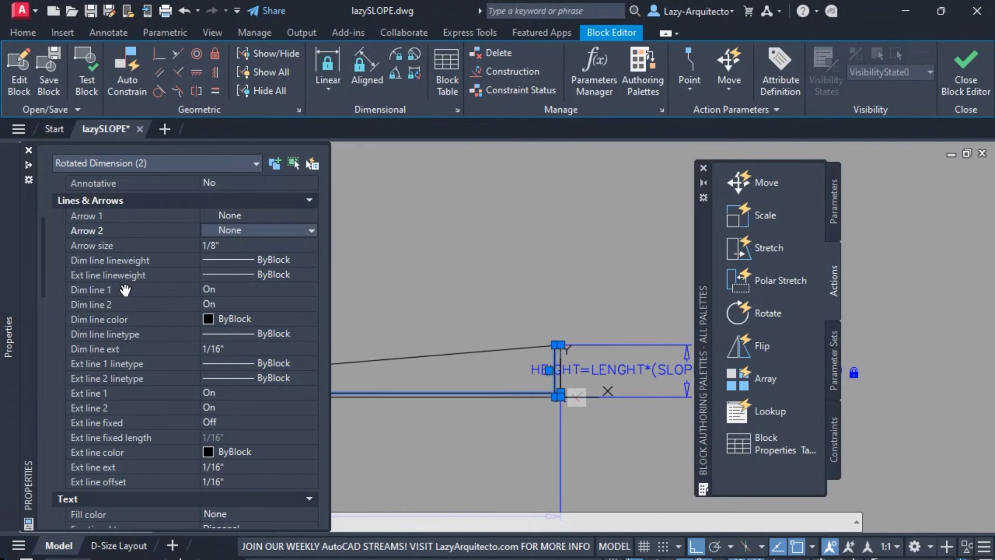
{"action": "left_click", "coordinate": [221, 290]}
{"action": "left_click", "coordinate": [223, 292]}
{"action": "left_click", "coordinate": [232, 303]}
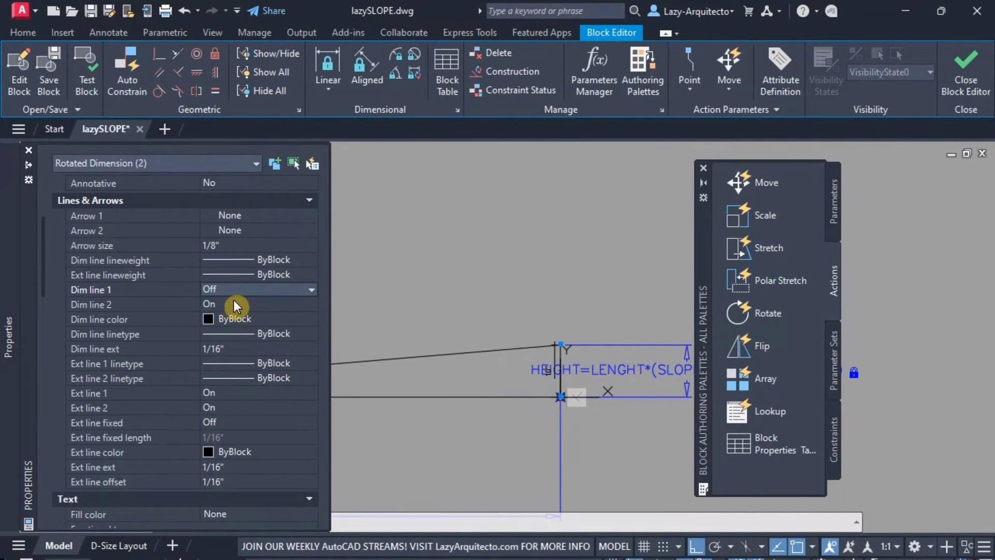
{"action": "left_click", "coordinate": [234, 305]}
{"action": "left_click", "coordinate": [235, 300]}
{"action": "left_click", "coordinate": [236, 312]}
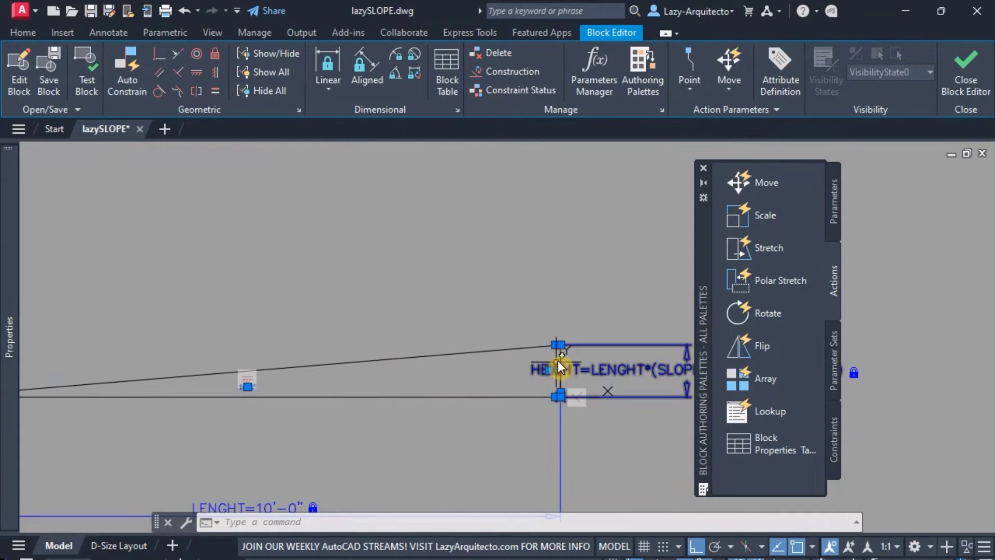
Step: Turn off extension lines 1 and 2 of the base and height dimensions, and clear the selection
{"action": "scroll", "coordinate": [560, 346], "scroll_direction": "up", "scroll_amount": 5}
{"action": "scroll", "coordinate": [523, 347], "scroll_direction": "down", "scroll_amount": 4}
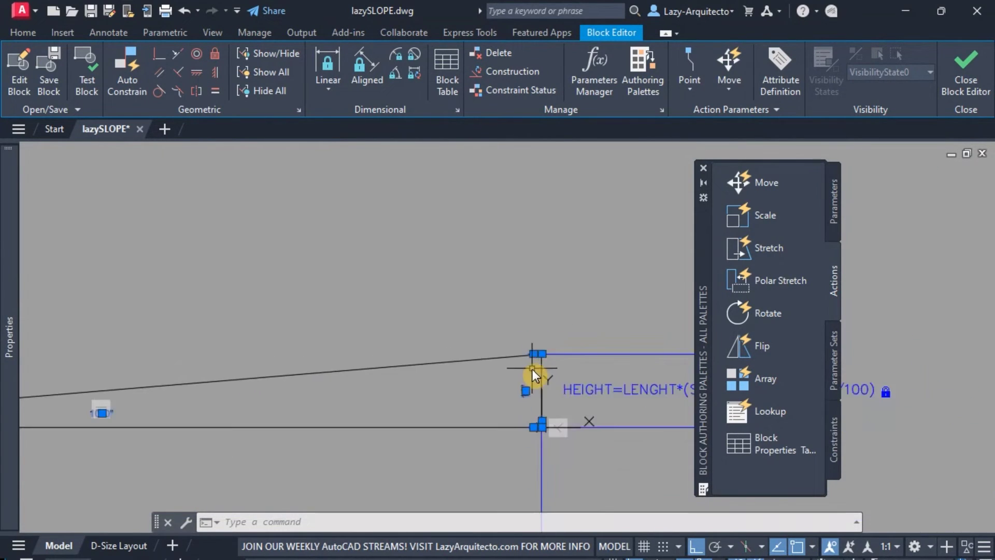
{"action": "mouse_move", "coordinate": [8, 285]}
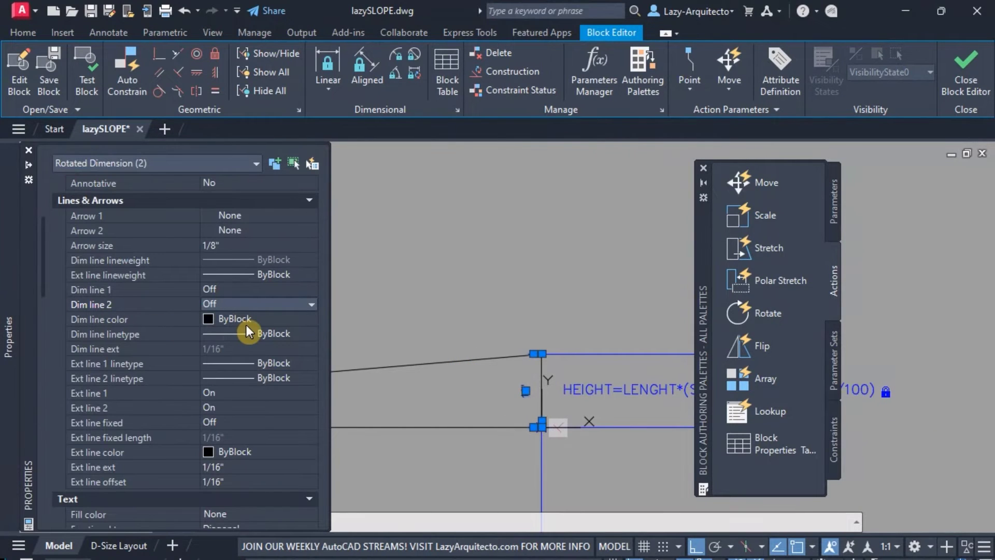
{"action": "left_click", "coordinate": [219, 393]}
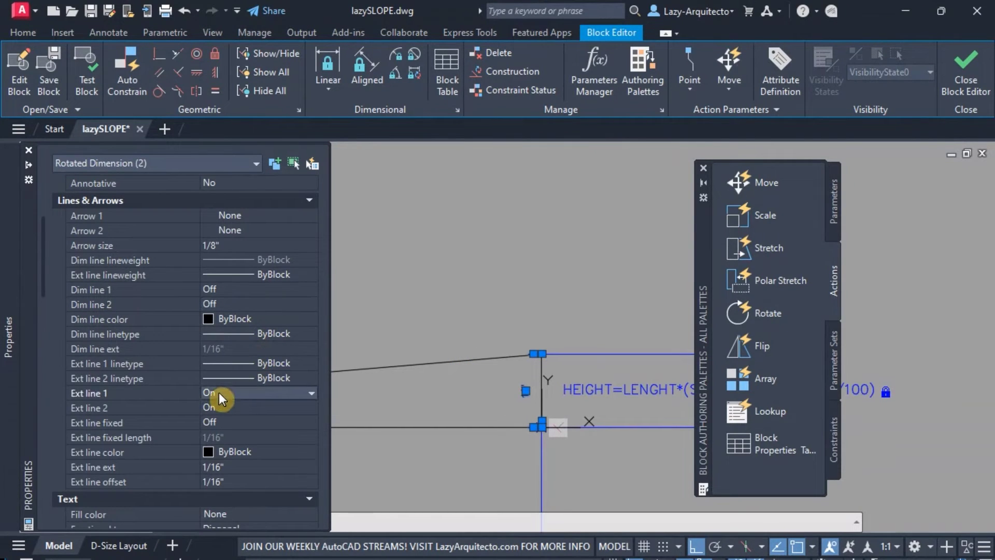
{"action": "left_click", "coordinate": [238, 393]}
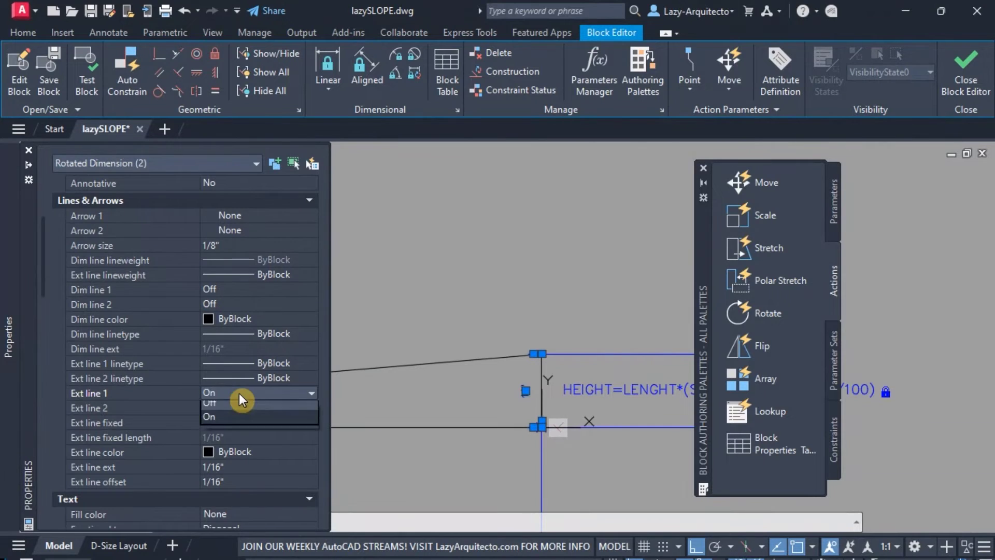
{"action": "left_click", "coordinate": [237, 408]}
{"action": "left_click", "coordinate": [248, 408]}
{"action": "left_click", "coordinate": [250, 407]}
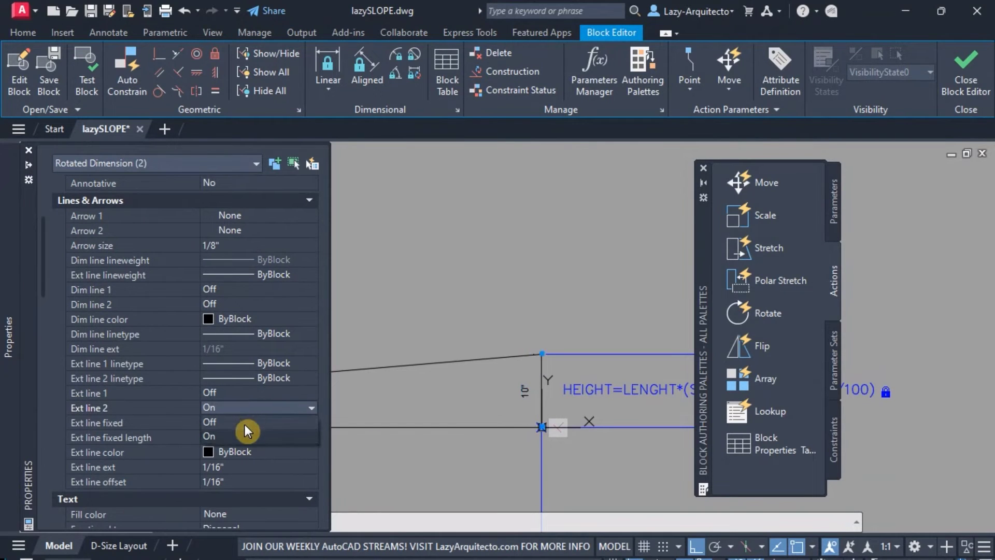
{"action": "left_click", "coordinate": [247, 420]}
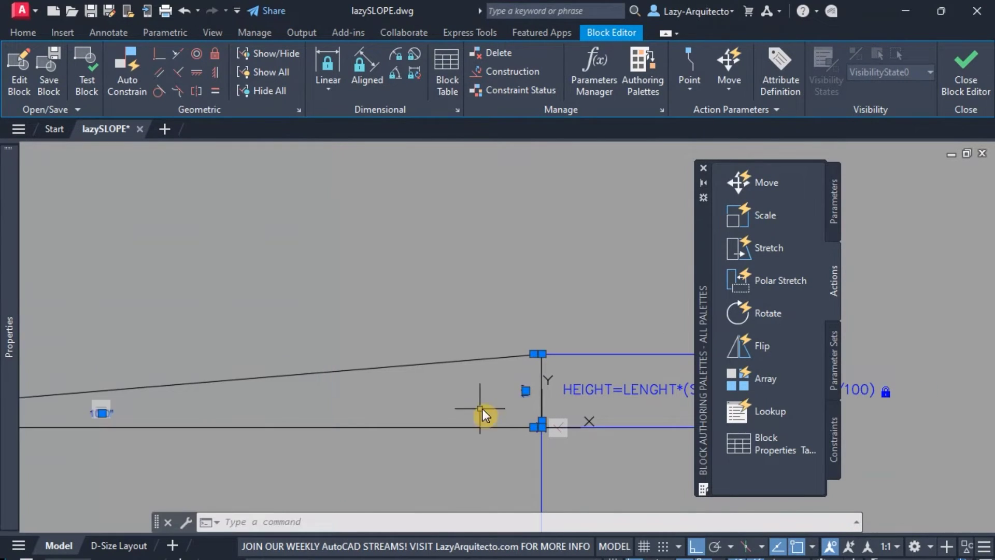
{"action": "scroll", "coordinate": [487, 410], "scroll_direction": "up", "scroll_amount": 3}
{"action": "scroll", "coordinate": [561, 338], "scroll_direction": "down", "scroll_amount": 2}
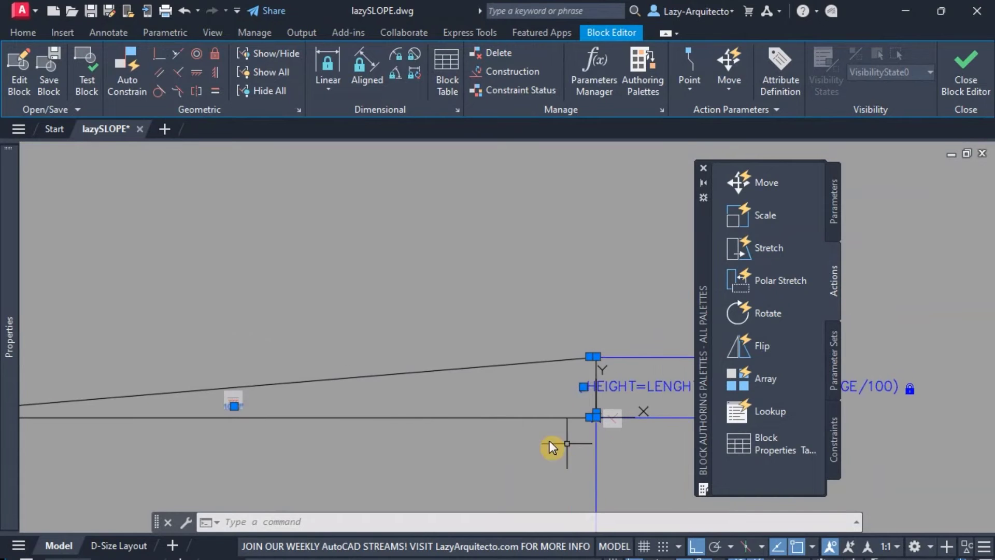
{"action": "middle_click_drag", "start_coordinate": [329, 409], "coordinate": [433, 399]}
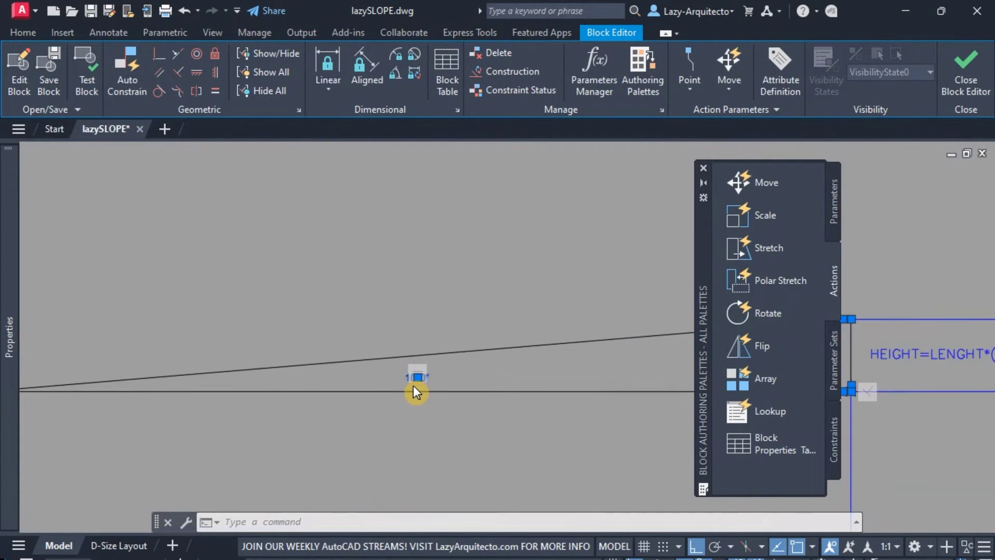
{"action": "scroll", "coordinate": [333, 416], "scroll_direction": "down", "scroll_amount": 2}
{"action": "middle_click_drag", "start_coordinate": [511, 345], "coordinate": [539, 286]}
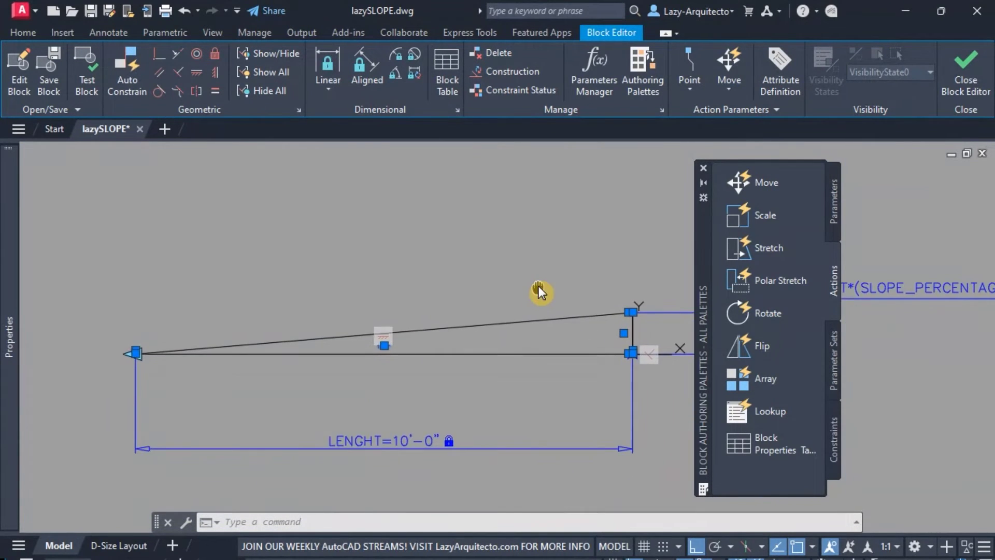
{"action": "key", "text": "Escape"}
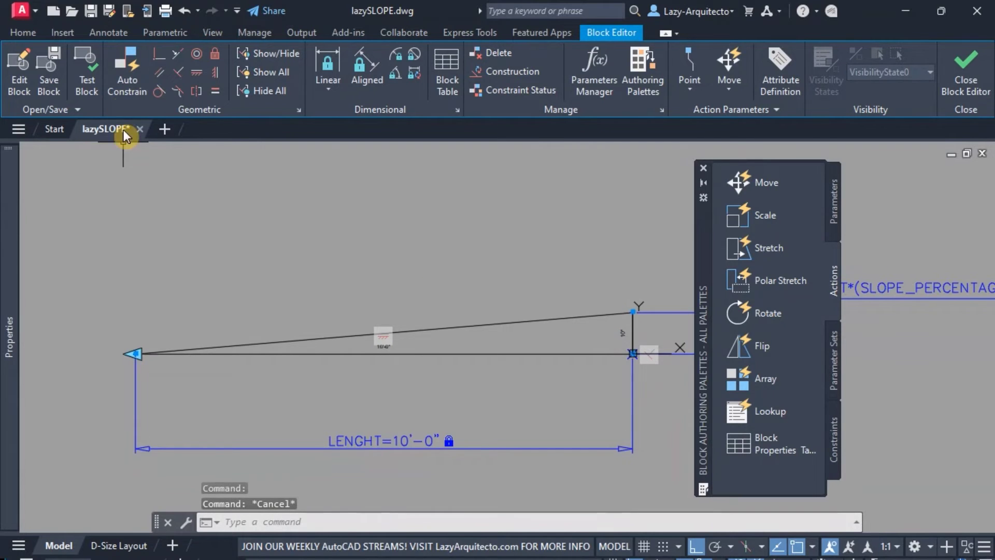
Step: Open the slope block in a test window and shorten the slope with its length grip
{"action": "left_click", "coordinate": [86, 72]}
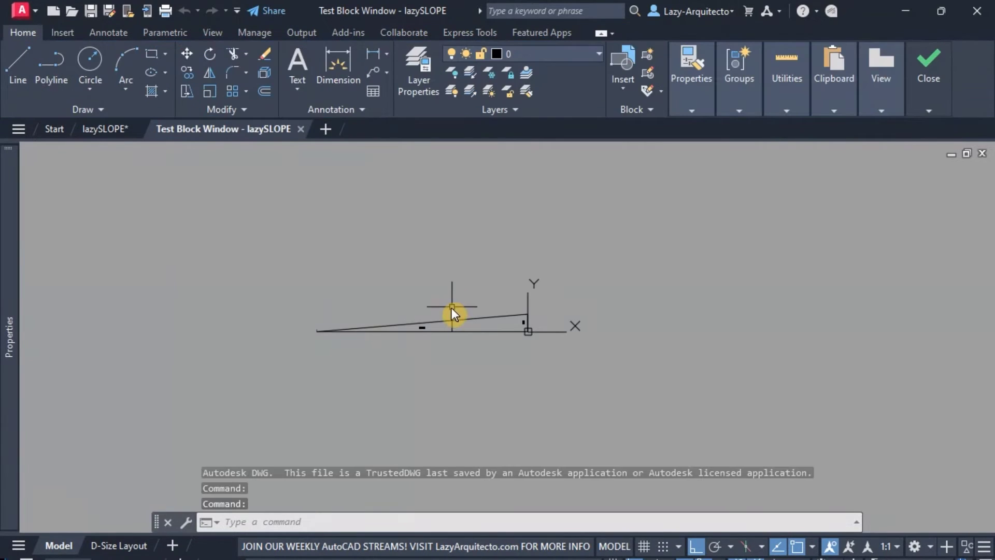
{"action": "left_click", "coordinate": [449, 320]}
{"action": "scroll", "coordinate": [378, 336], "scroll_direction": "up", "scroll_amount": 2}
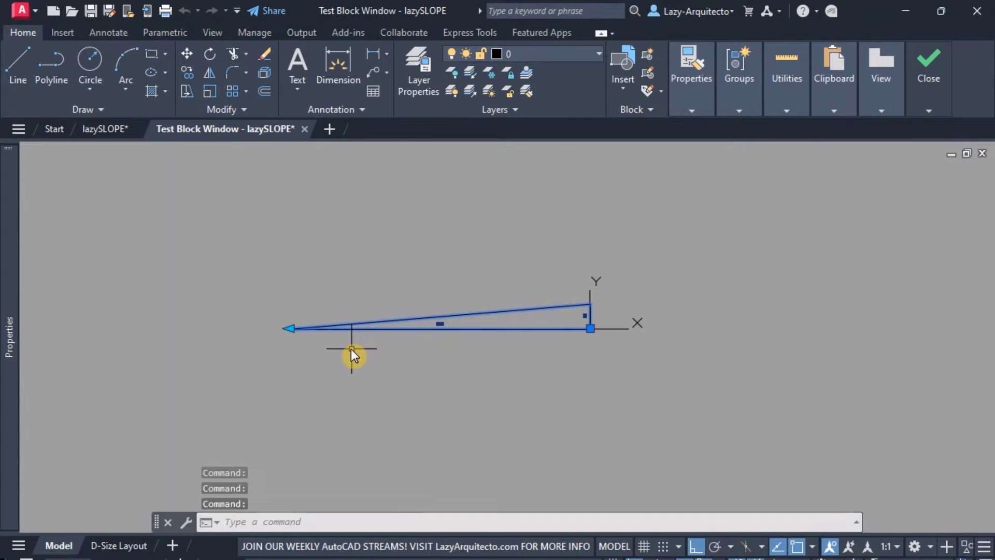
{"action": "left_click", "coordinate": [290, 328]}
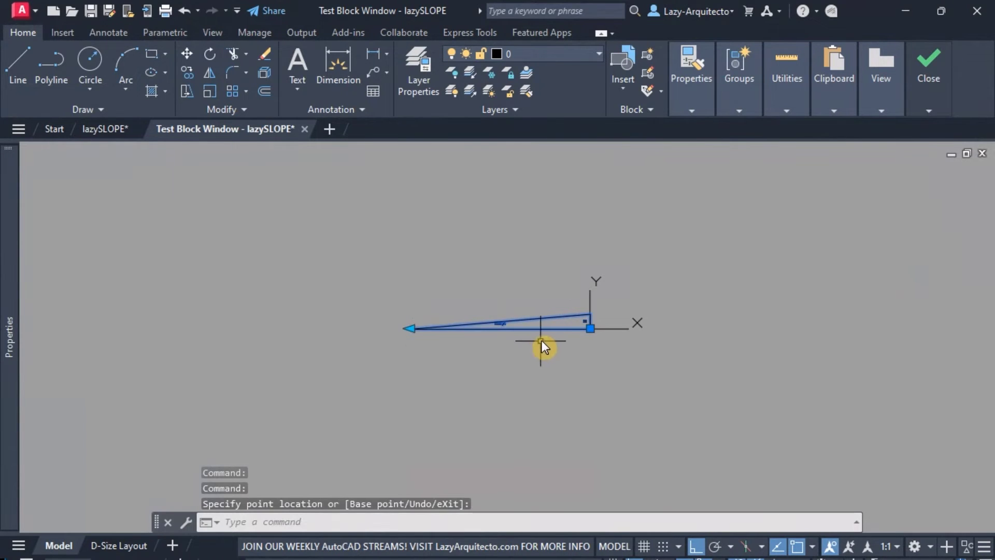
{"action": "scroll", "coordinate": [541, 340], "scroll_direction": "up", "scroll_amount": 2}
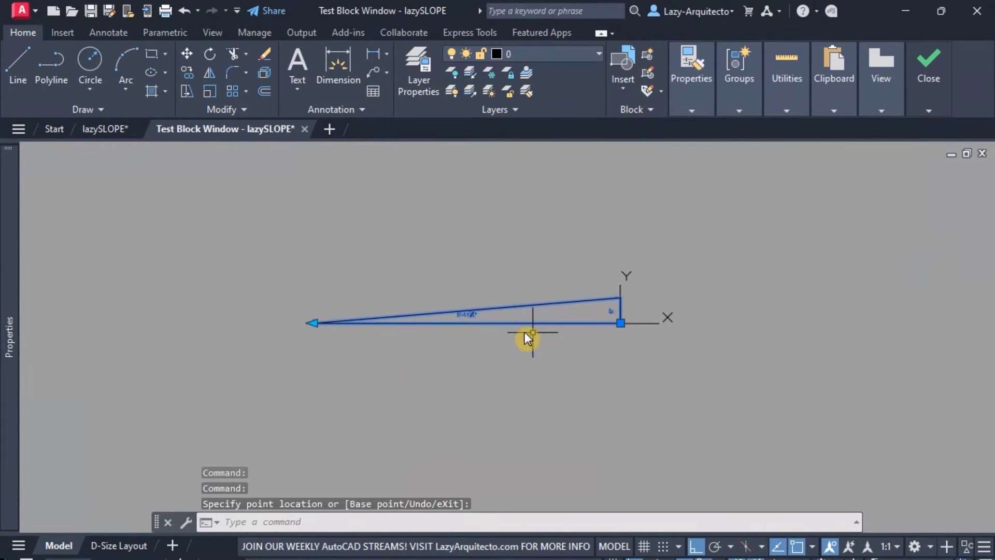
Step: Stretch the test slope's length to about 9'-4 5/8", and shorten it to about 7'-3 15/16"
{"action": "left_click", "coordinate": [315, 322]}
{"action": "left_click", "coordinate": [139, 334]}
{"action": "scroll", "coordinate": [599, 322], "scroll_direction": "up", "scroll_amount": 3}
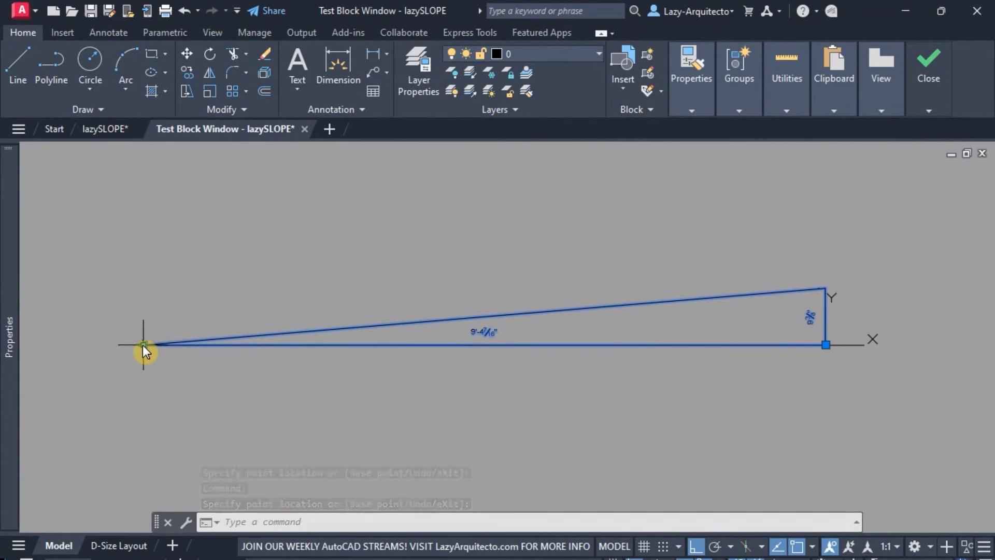
{"action": "left_click", "coordinate": [142, 344]}
{"action": "left_click", "coordinate": [292, 387]}
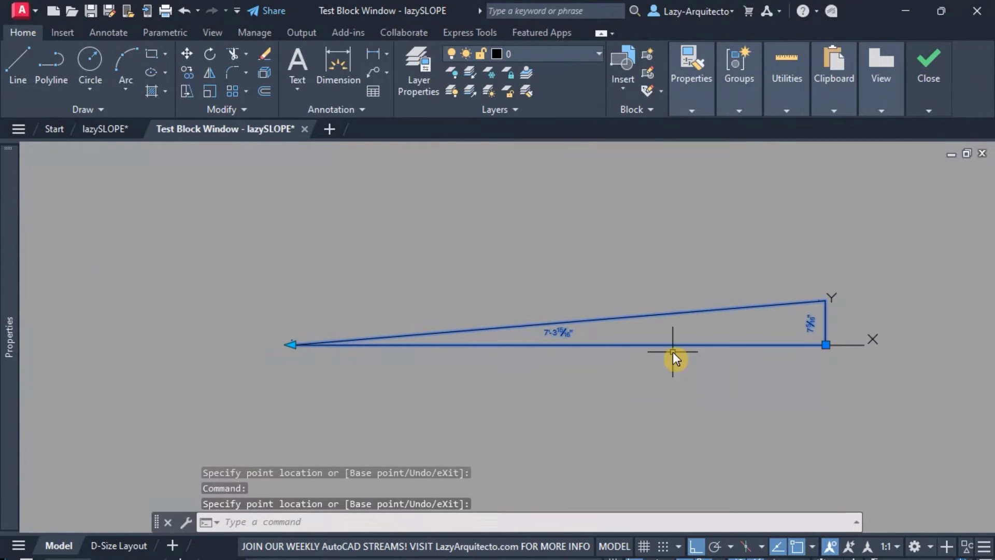
Step: Examine the length and height dimension texts and the far tip of the slope in the test block
{"action": "middle_click_drag", "start_coordinate": [636, 349], "coordinate": [446, 342]}
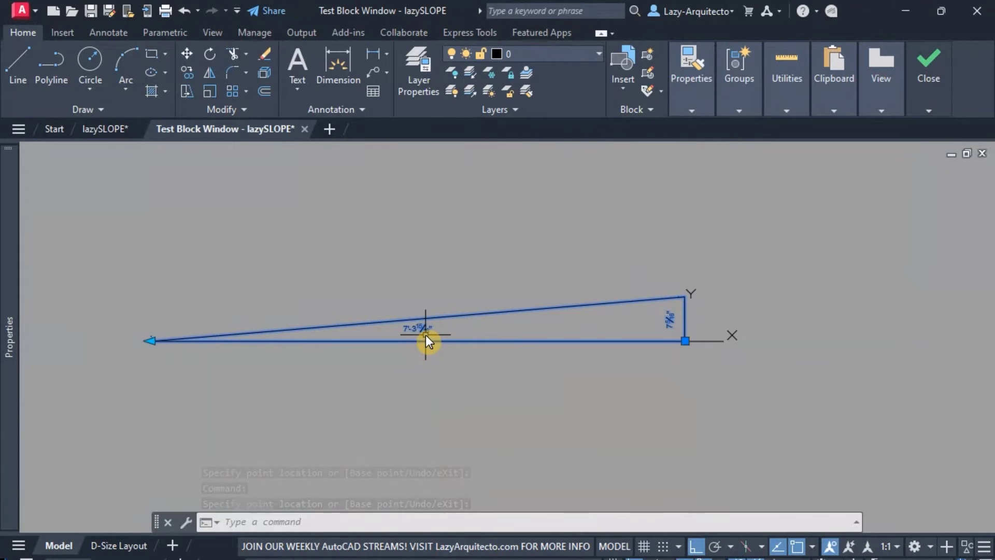
{"action": "scroll", "coordinate": [424, 334], "scroll_direction": "up", "scroll_amount": 3}
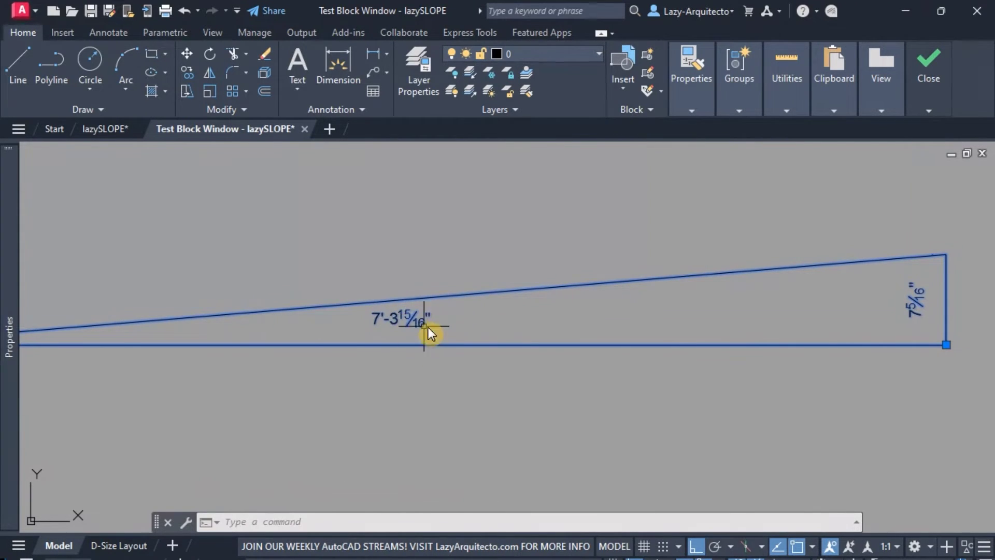
{"action": "middle_click_drag", "start_coordinate": [848, 324], "coordinate": [405, 345]}
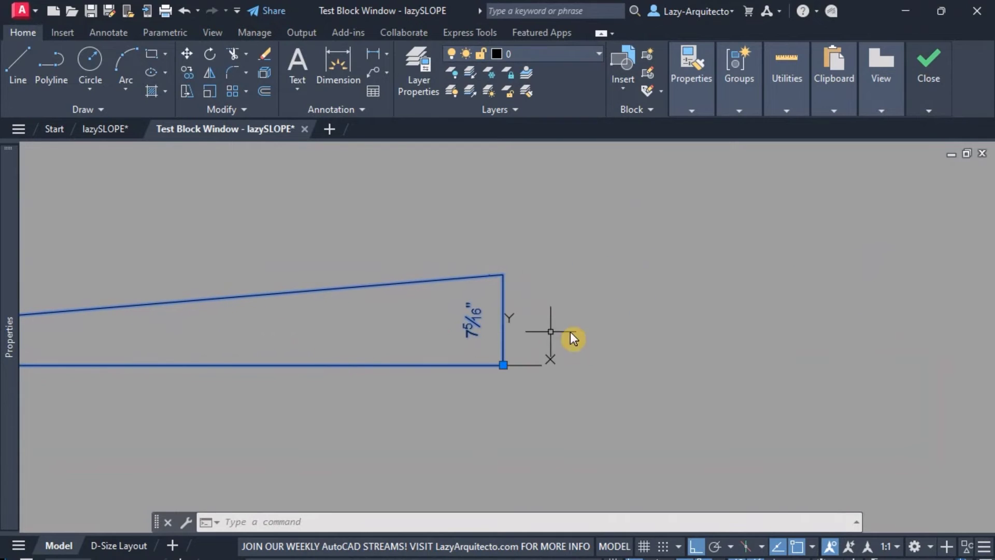
{"action": "scroll", "coordinate": [628, 340], "scroll_direction": "down", "scroll_amount": 2}
{"action": "middle_click_drag", "start_coordinate": [257, 357], "coordinate": [465, 365]}
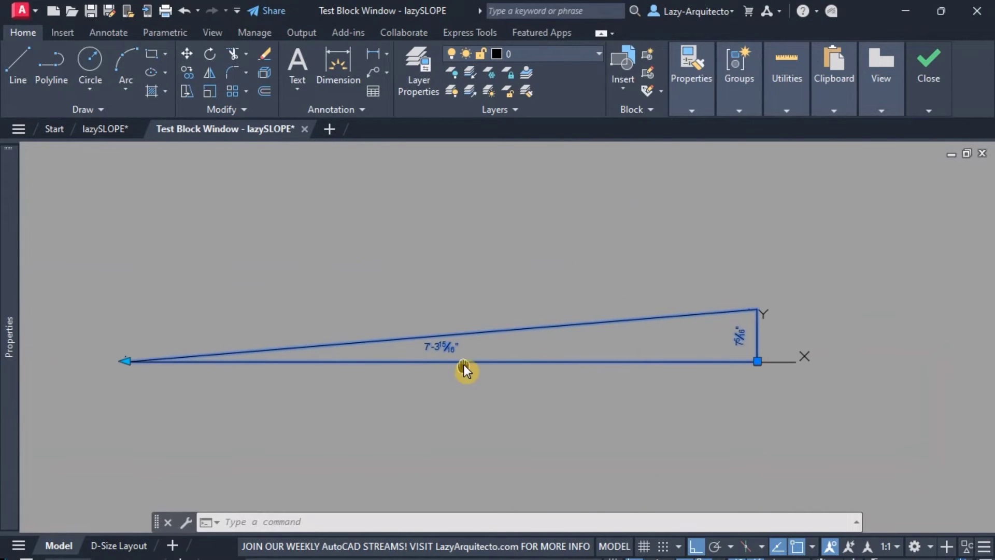
{"action": "scroll", "coordinate": [438, 365], "scroll_direction": "down", "scroll_amount": 1}
{"action": "scroll", "coordinate": [210, 376], "scroll_direction": "up", "scroll_amount": 5}
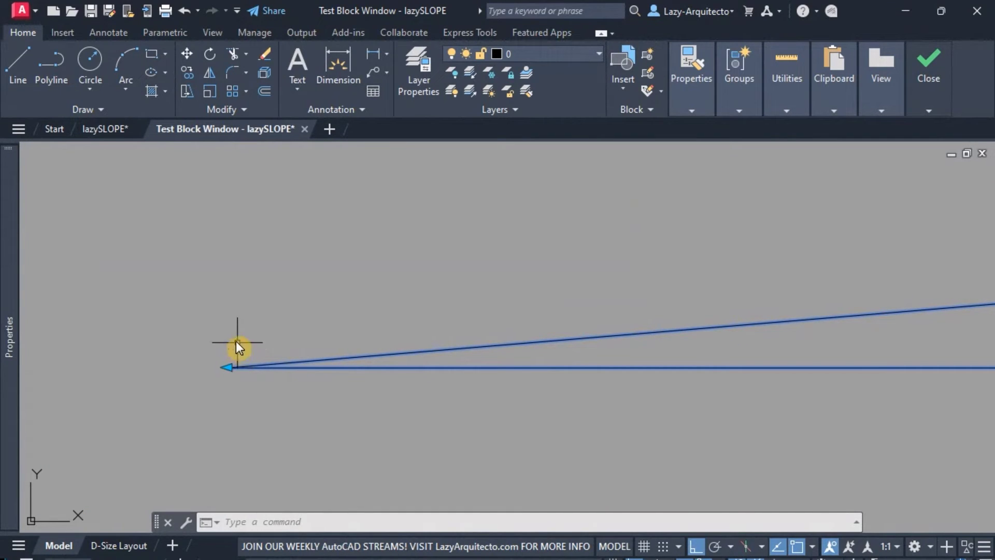
{"action": "middle_click_drag", "start_coordinate": [229, 345], "coordinate": [234, 361]}
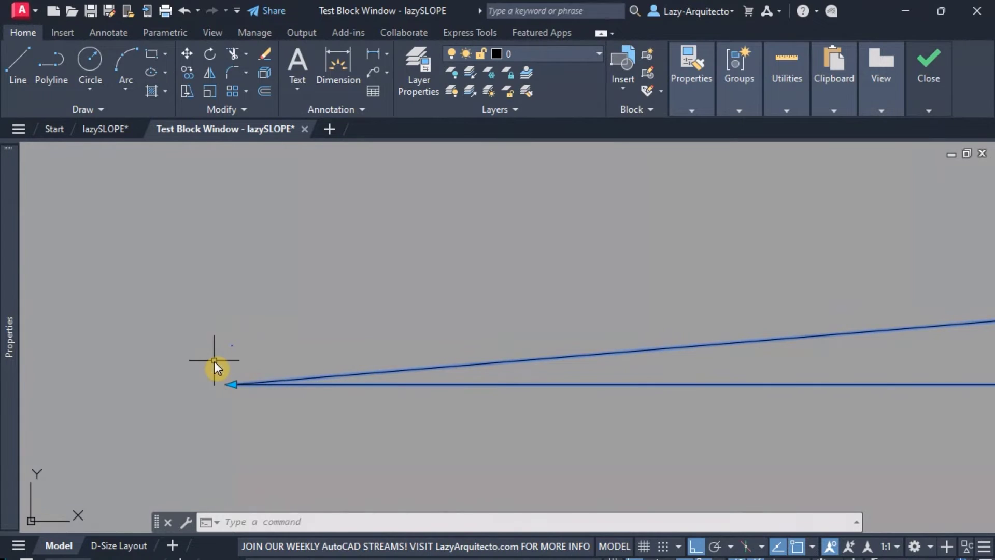
{"action": "scroll", "coordinate": [220, 403], "scroll_direction": "down", "scroll_amount": 4}
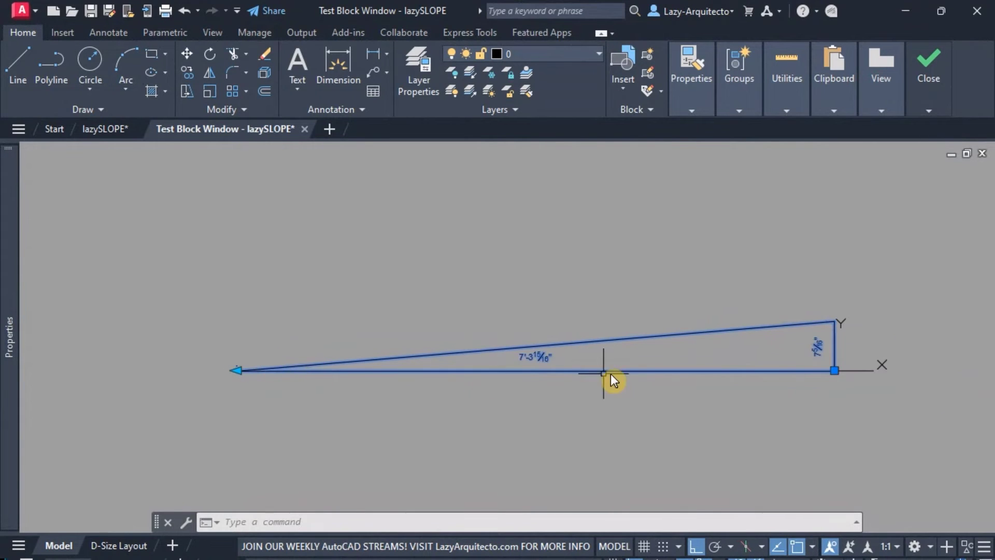
Step: Close the slope's test block window and return to the block editor
{"action": "mouse_move", "coordinate": [612, 375]}
{"action": "middle_mouse_down"}
{"action": "mouse_move", "coordinate": [467, 375]}
{"action": "mouse_move", "coordinate": [490, 378]}
{"action": "middle_mouse_up"}
{"action": "scroll", "coordinate": [492, 370], "scroll_direction": "down", "scroll_amount": 1}
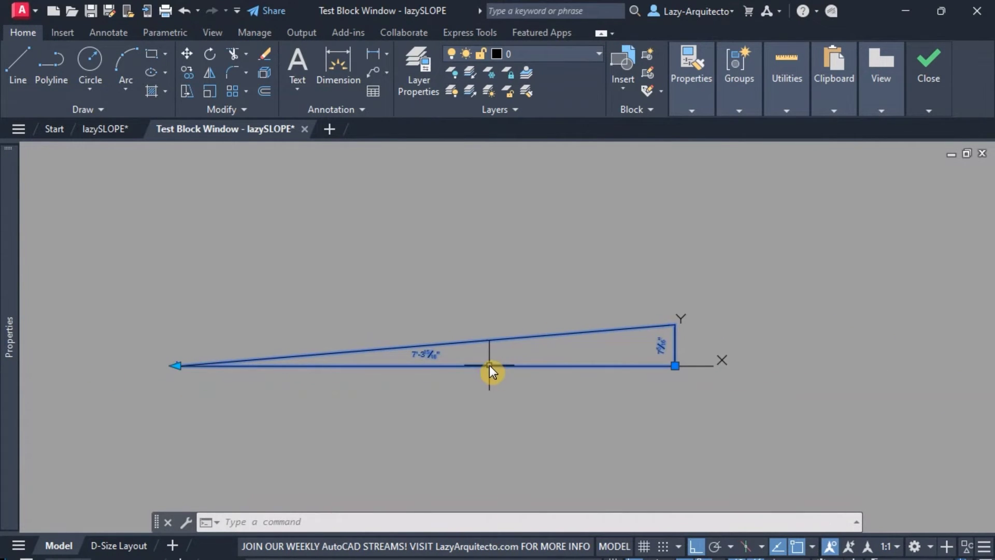
{"action": "mouse_move", "coordinate": [918, 98]}
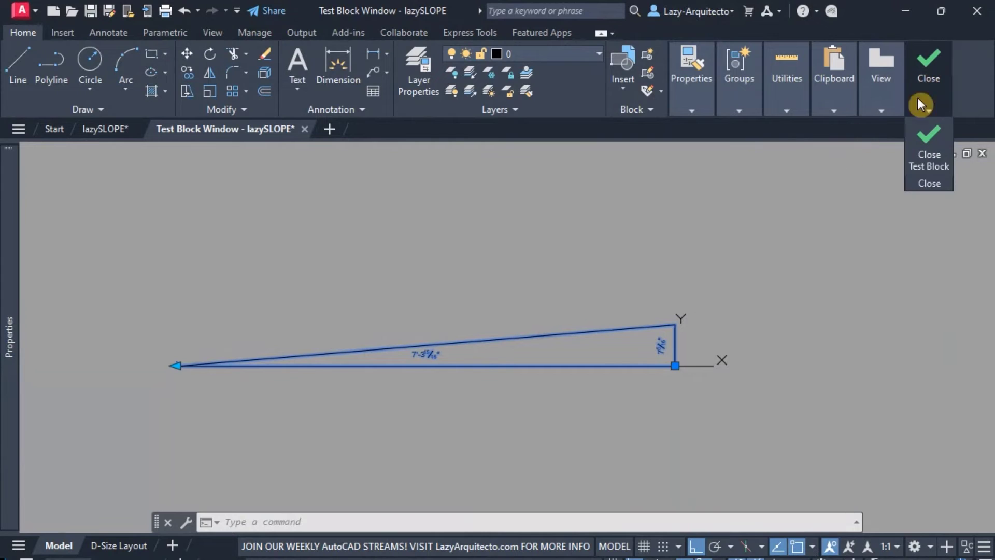
{"action": "left_click", "coordinate": [909, 137]}
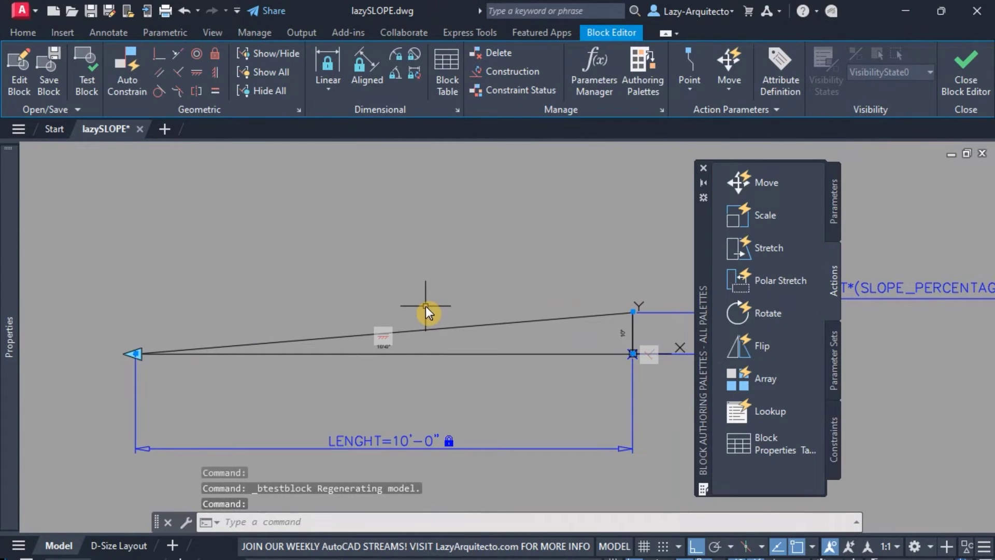
Step: Select the base and height text dimensions inside the slope and set their dimension roundoff to 1"
{"action": "middle_click_drag", "start_coordinate": [426, 307], "coordinate": [439, 335]}
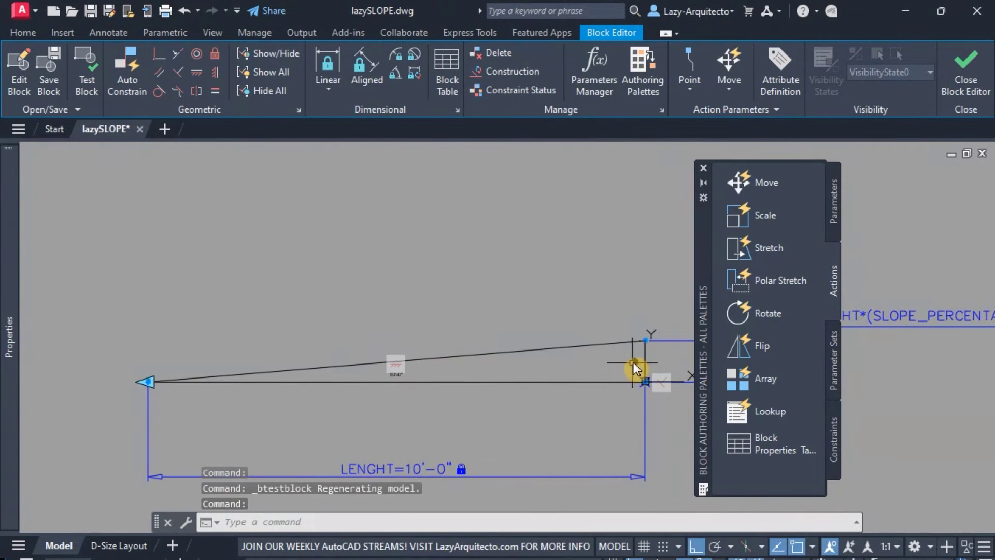
{"action": "scroll", "coordinate": [359, 385], "scroll_direction": "up", "scroll_amount": 3}
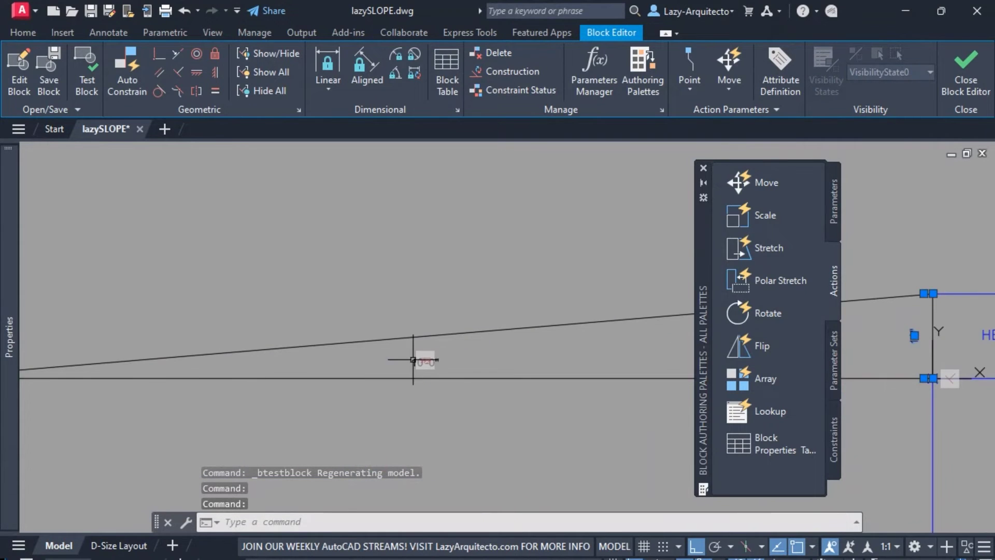
{"action": "scroll", "coordinate": [304, 407], "scroll_direction": "up", "scroll_amount": 1}
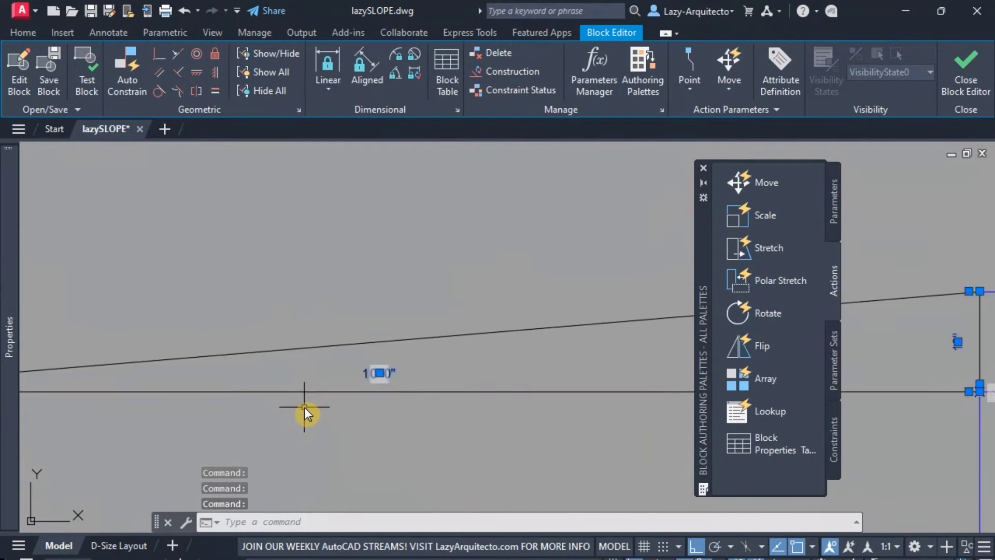
{"action": "scroll", "coordinate": [389, 333], "scroll_direction": "down", "scroll_amount": 3}
{"action": "mouse_move", "coordinate": [7, 299]}
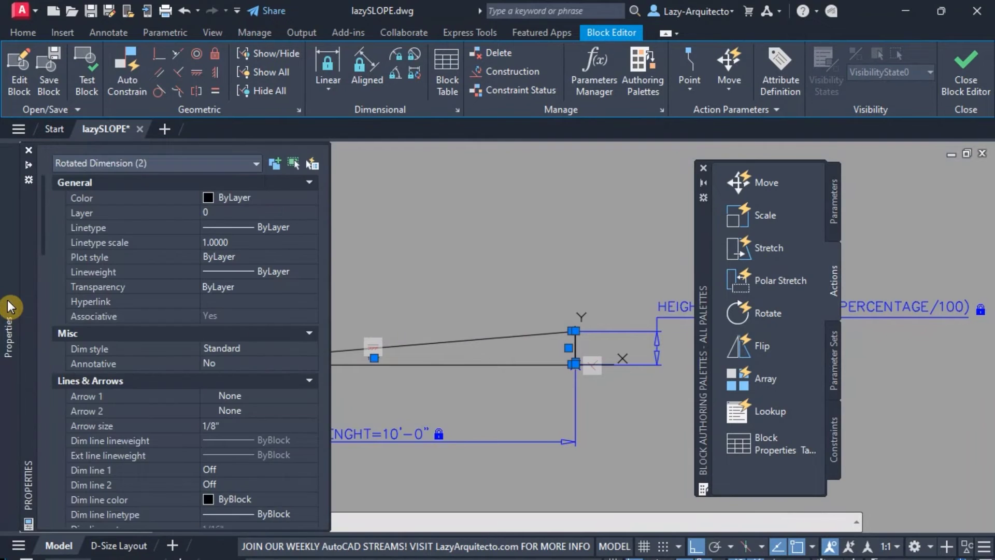
{"action": "scroll", "coordinate": [105, 291], "scroll_direction": "down", "scroll_amount": 10}
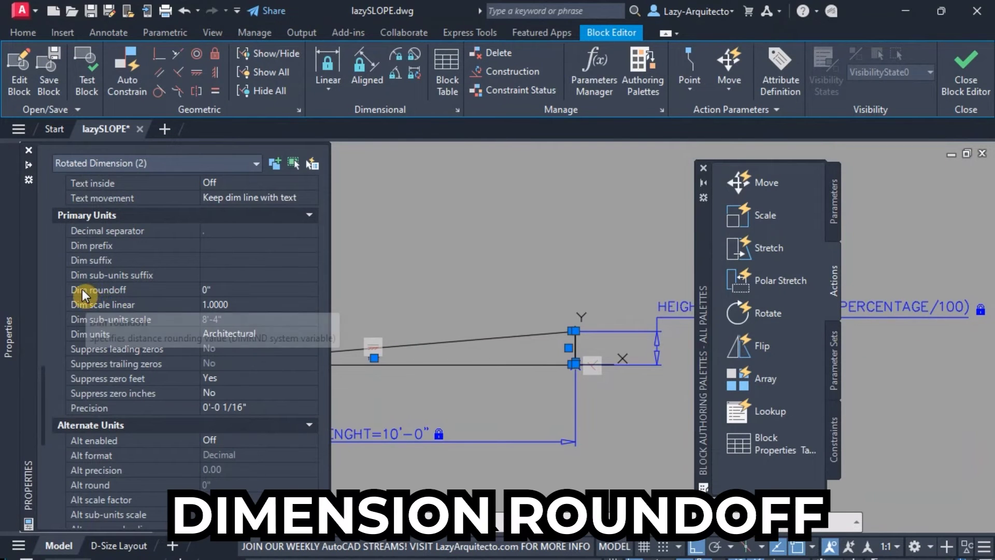
{"action": "left_click", "coordinate": [221, 290]}
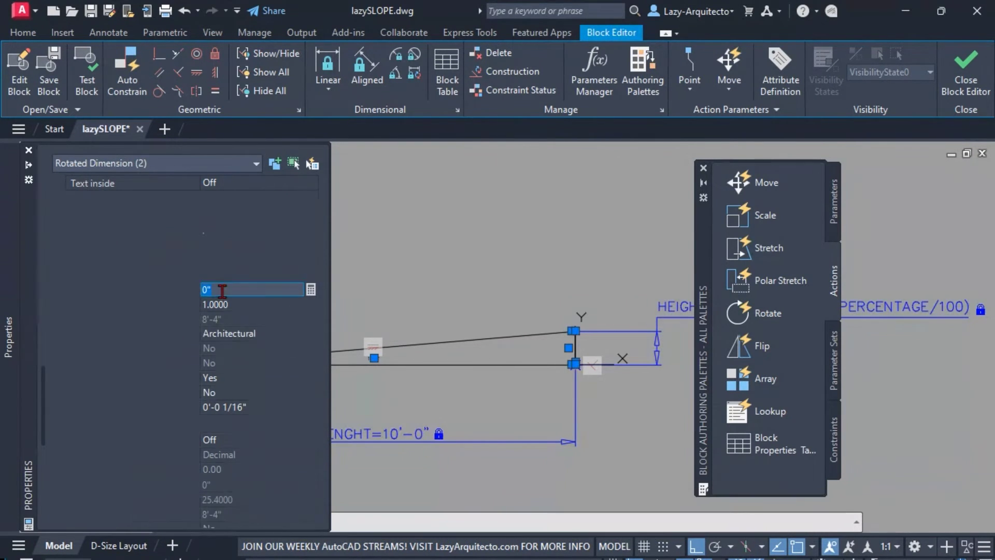
{"action": "type", "text": "1"}
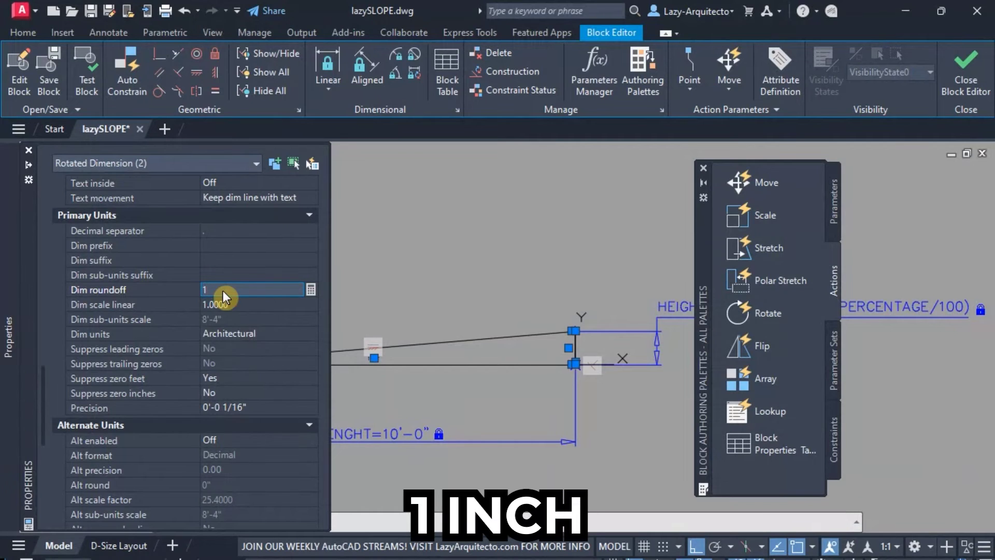
{"action": "key", "text": "Return"}
Step: Move the base dimension's stray origin point down onto the far tip of the slope
{"action": "middle_click_drag", "start_coordinate": [467, 301], "coordinate": [500, 318]}
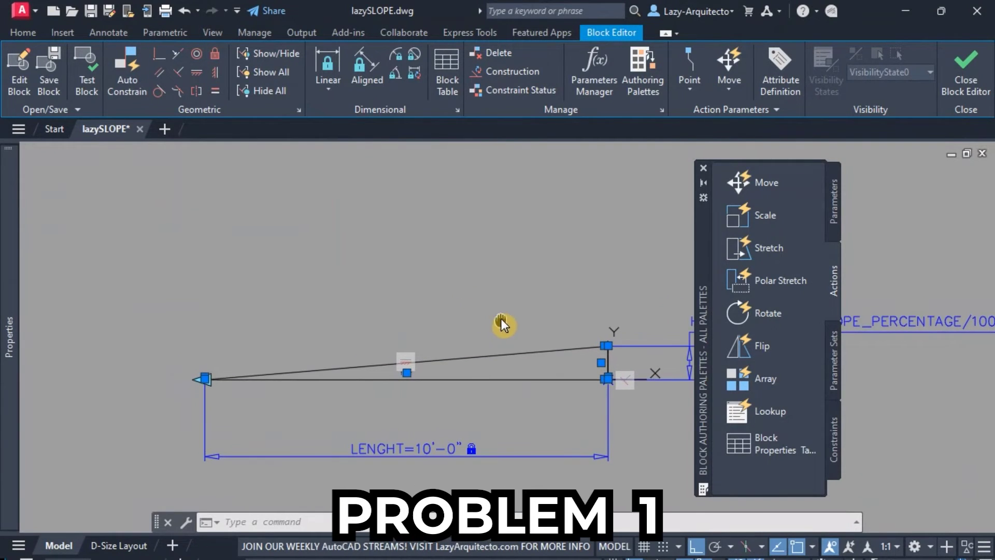
{"action": "scroll", "coordinate": [596, 372], "scroll_direction": "up", "scroll_amount": 2}
{"action": "scroll", "coordinate": [570, 402], "scroll_direction": "down", "scroll_amount": 2}
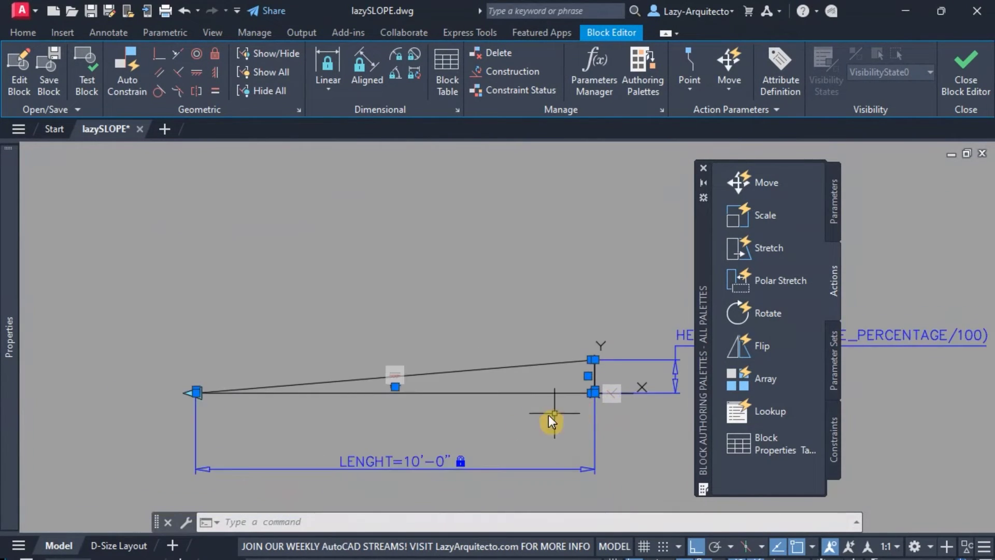
{"action": "scroll", "coordinate": [194, 396], "scroll_direction": "up", "scroll_amount": 4}
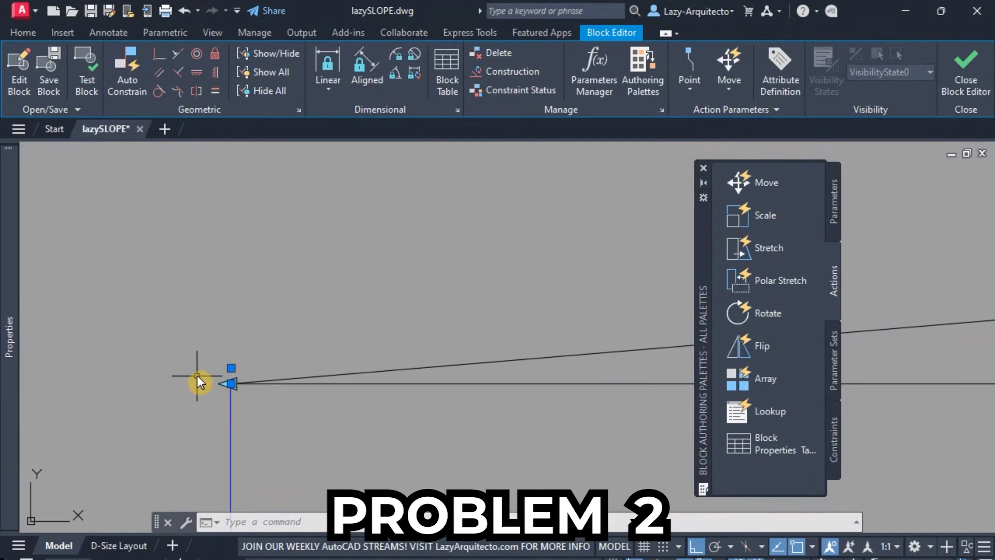
{"action": "left_click", "coordinate": [243, 362]}
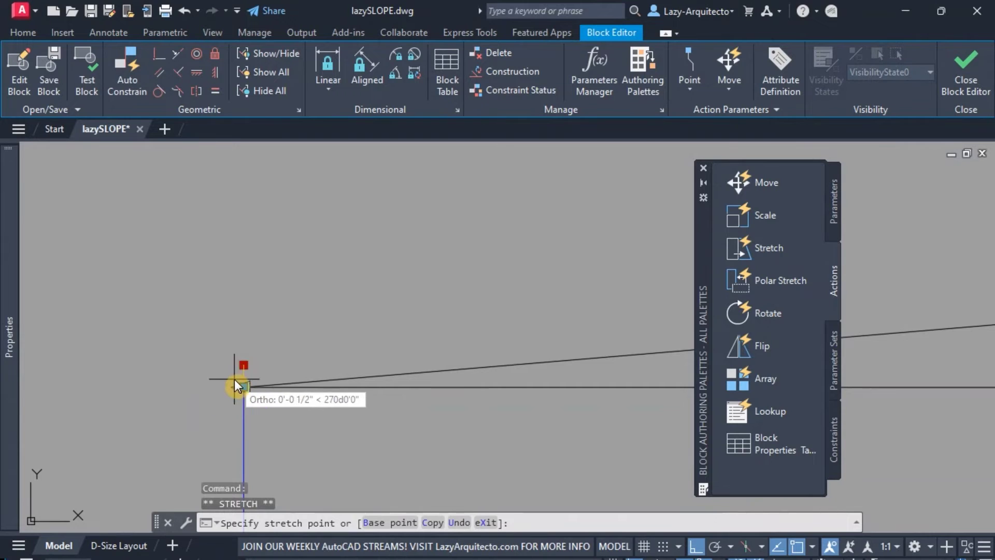
{"action": "left_click", "coordinate": [242, 384]}
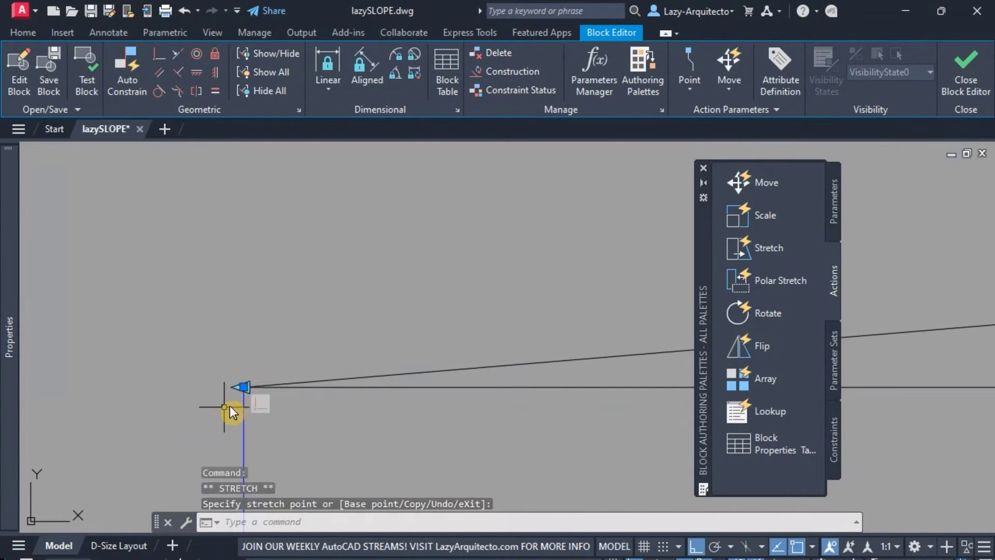
Step: Move the height dimension's upper origin point onto the slope's top corner, and clear the selection
{"action": "scroll", "coordinate": [185, 397], "scroll_direction": "down", "scroll_amount": 3}
{"action": "scroll", "coordinate": [311, 426], "scroll_direction": "down", "scroll_amount": 2}
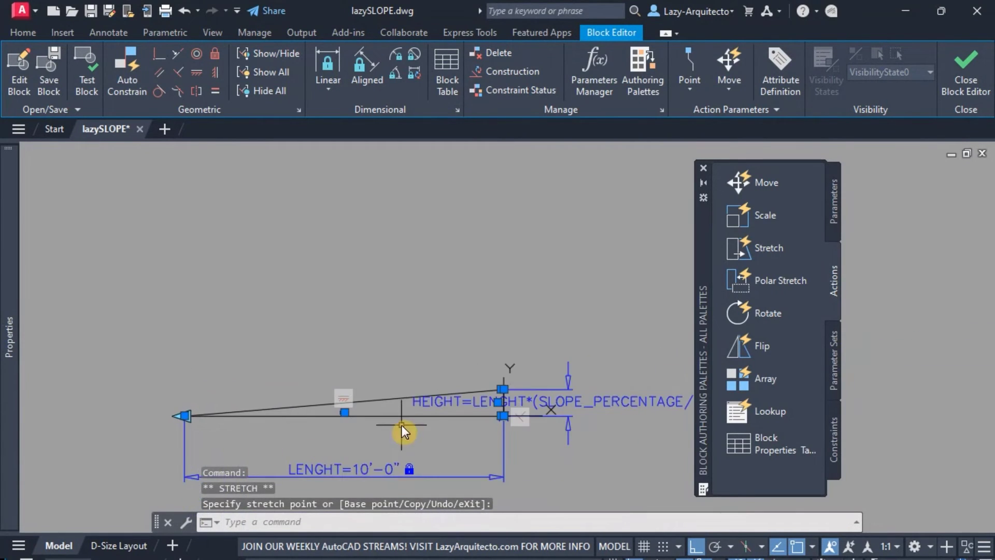
{"action": "scroll", "coordinate": [498, 393], "scroll_direction": "up", "scroll_amount": 6}
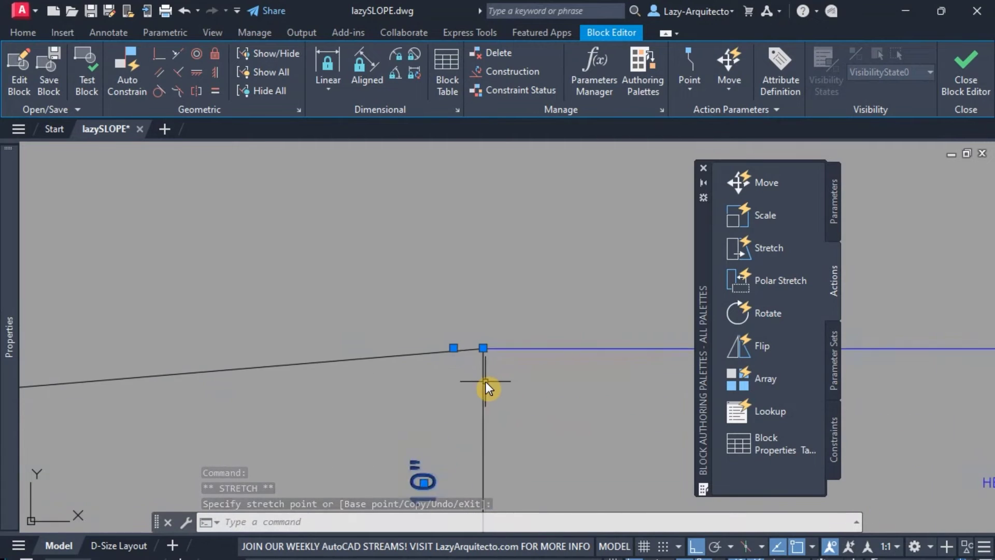
{"action": "left_click", "coordinate": [453, 348]}
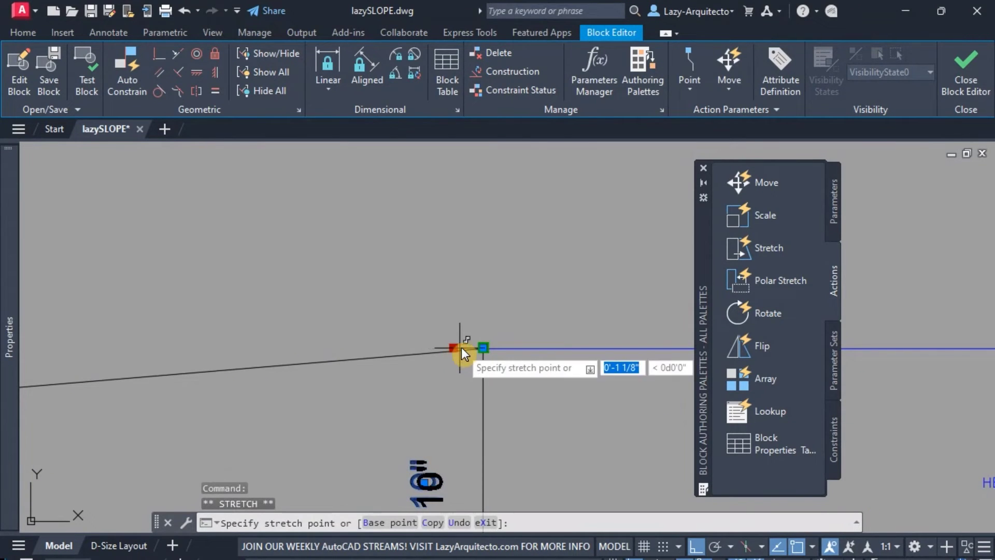
{"action": "left_click", "coordinate": [483, 347]}
{"action": "scroll", "coordinate": [617, 333], "scroll_direction": "down", "scroll_amount": 1}
{"action": "scroll", "coordinate": [639, 410], "scroll_direction": "down", "scroll_amount": 2}
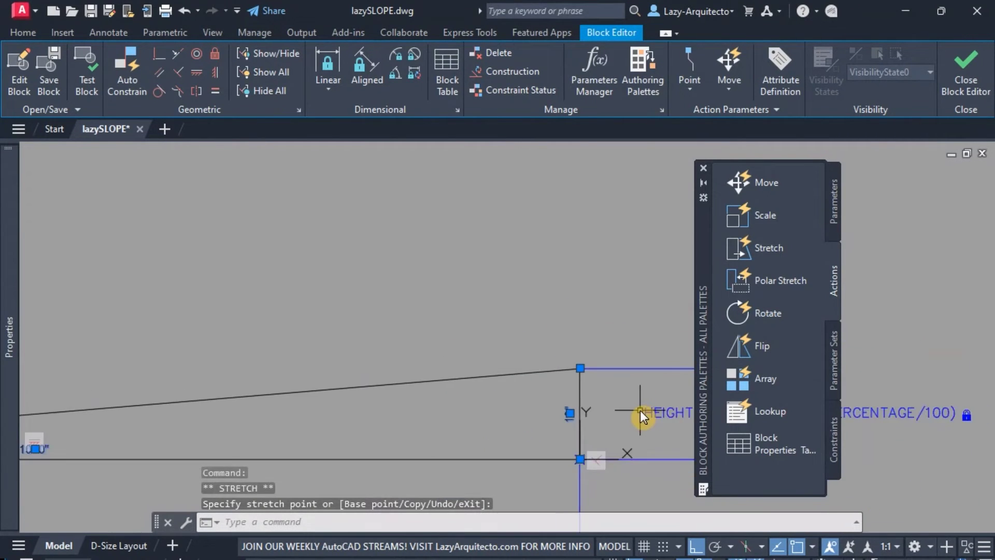
{"action": "scroll", "coordinate": [565, 400], "scroll_direction": "down", "scroll_amount": 1}
{"action": "middle_click_drag", "start_coordinate": [344, 345], "coordinate": [459, 329]}
{"action": "scroll", "coordinate": [442, 340], "scroll_direction": "down", "scroll_amount": 2}
{"action": "key", "text": "Escape"}
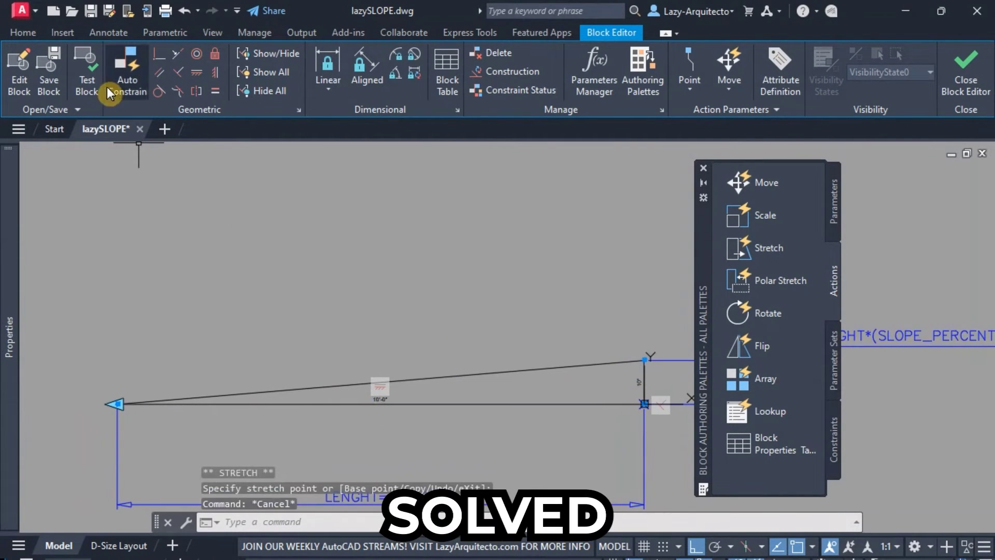
Step: Test the slope block in a test window, shortening its length to about 4'-8" and further to about 4'-3"
{"action": "left_click", "coordinate": [85, 75]}
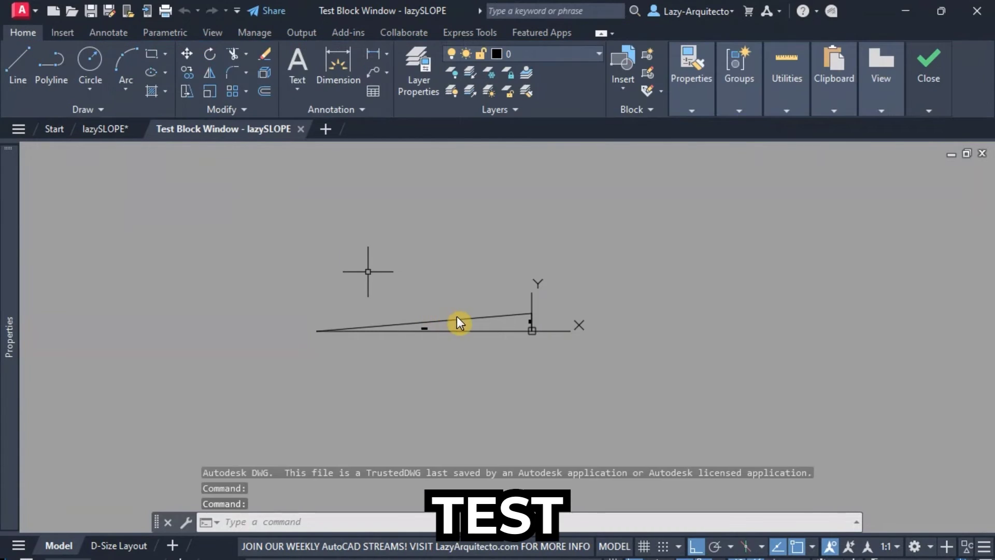
{"action": "left_click", "coordinate": [461, 319]}
{"action": "left_click", "coordinate": [317, 331]}
{"action": "scroll", "coordinate": [321, 334], "scroll_direction": "up", "scroll_amount": 3}
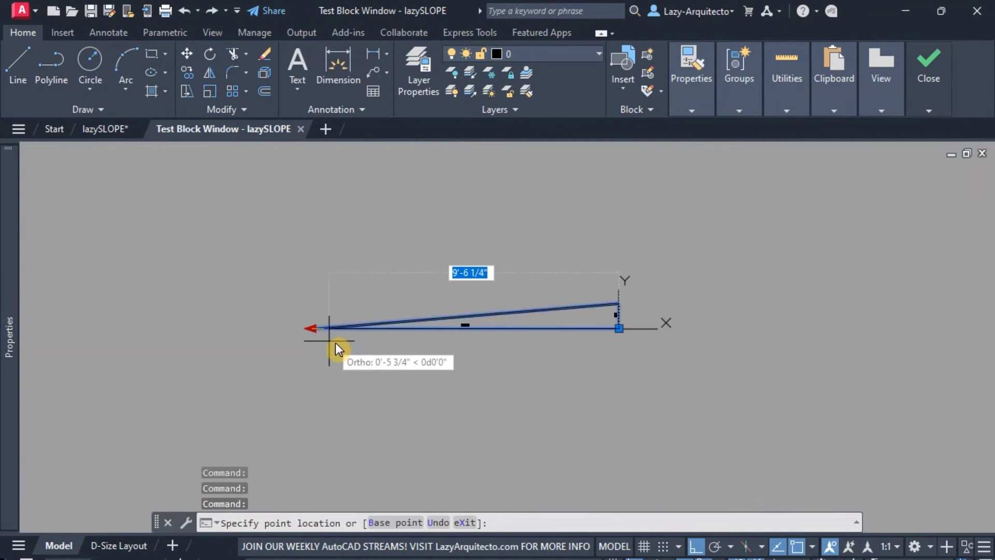
{"action": "left_click", "coordinate": [430, 345]}
{"action": "scroll", "coordinate": [456, 346], "scroll_direction": "up", "scroll_amount": 1}
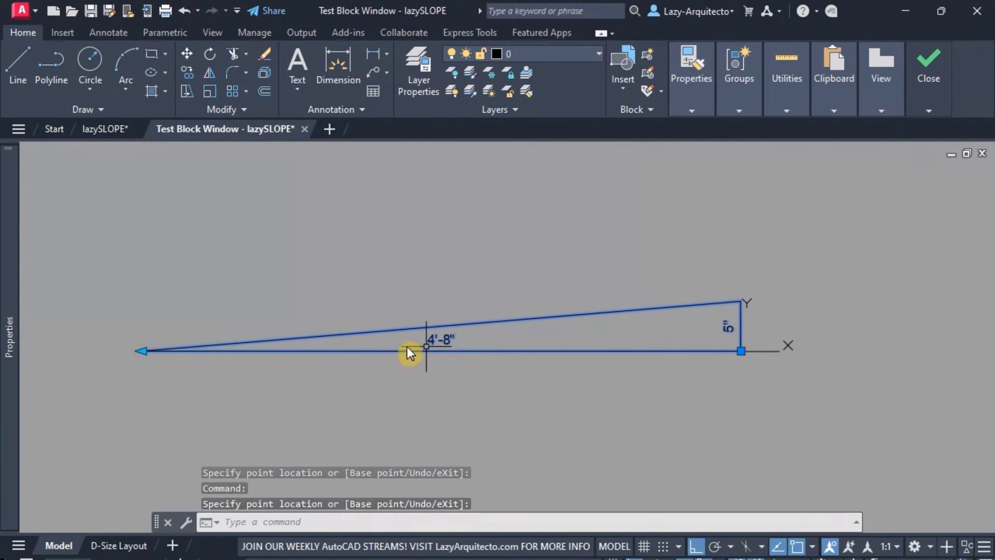
{"action": "left_click", "coordinate": [141, 351]}
{"action": "left_click", "coordinate": [197, 379]}
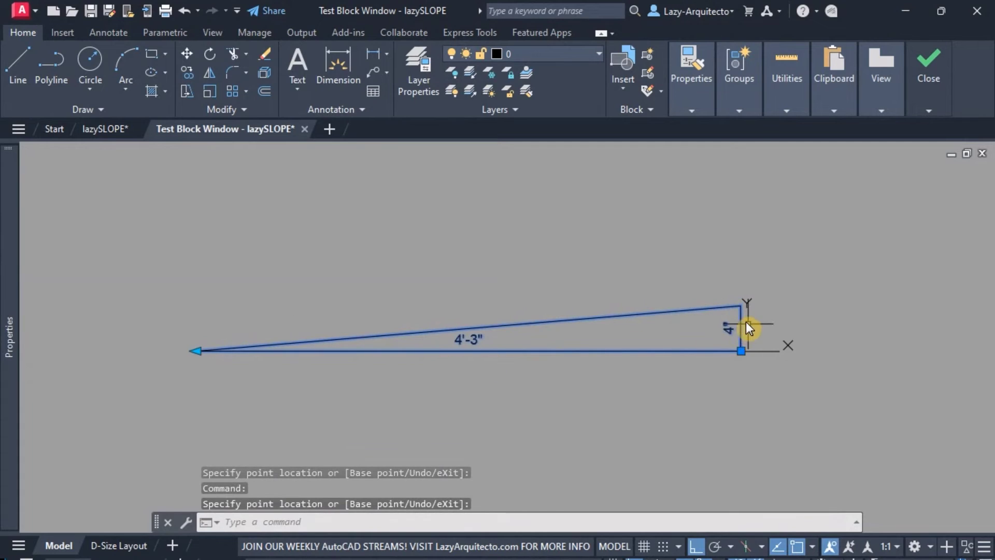
Step: Readjust the test slope's length to about 4'-4" with its length grip, and clear the selection
{"action": "scroll", "coordinate": [689, 363], "scroll_direction": "down", "scroll_amount": 2}
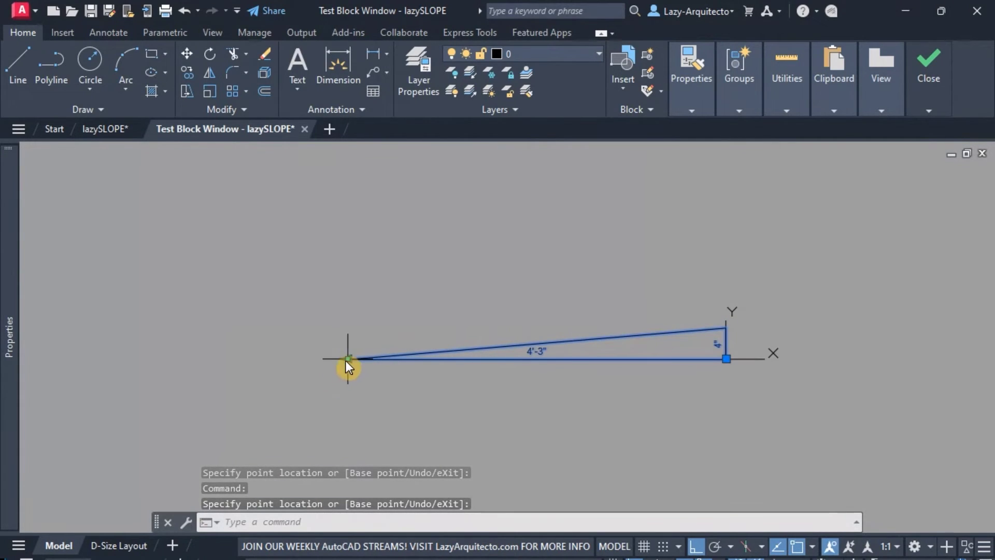
{"action": "scroll", "coordinate": [345, 359], "scroll_direction": "up", "scroll_amount": 2}
{"action": "scroll", "coordinate": [257, 362], "scroll_direction": "up", "scroll_amount": 3}
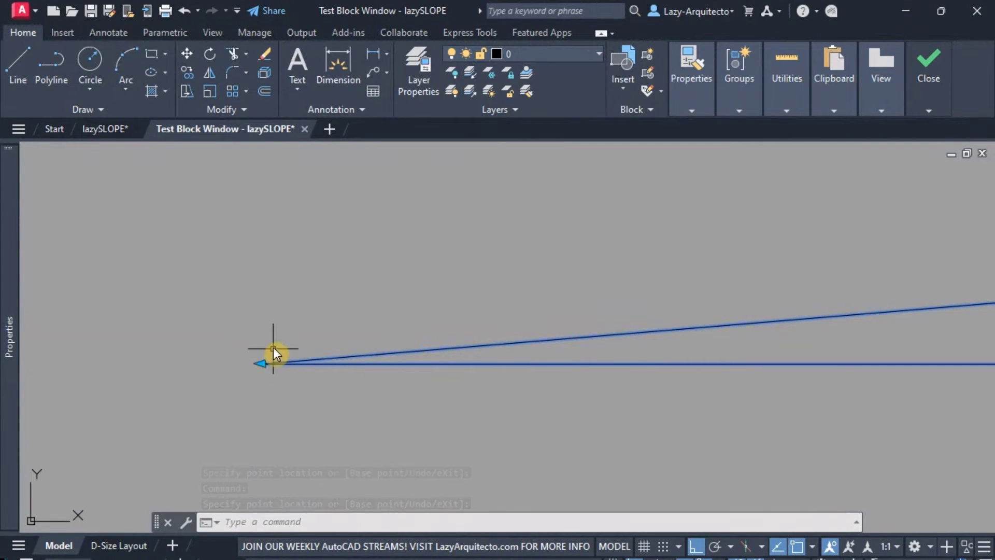
{"action": "left_click", "coordinate": [260, 365]}
{"action": "left_click", "coordinate": [354, 395]}
{"action": "scroll", "coordinate": [233, 407], "scroll_direction": "down", "scroll_amount": 3}
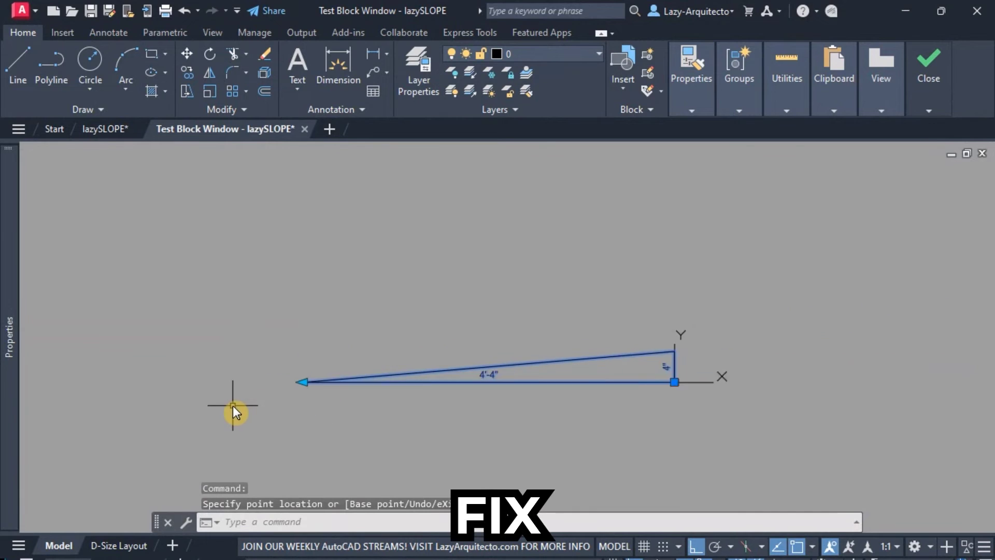
{"action": "middle_click_drag", "start_coordinate": [426, 402], "coordinate": [380, 344]}
{"action": "key", "text": "Escape"}
{"action": "scroll", "coordinate": [503, 325], "scroll_direction": "up", "scroll_amount": 2}
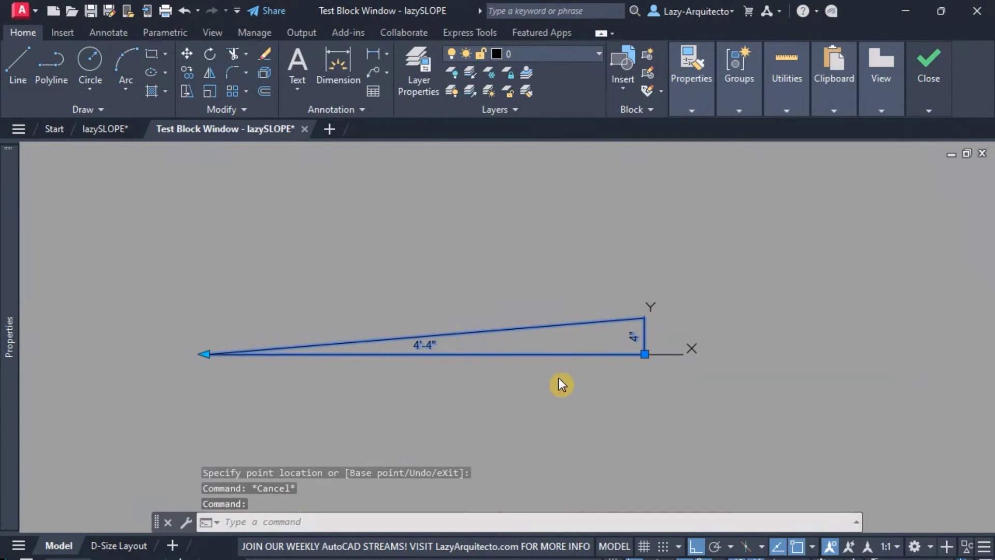
{"action": "key", "text": "Escape"}
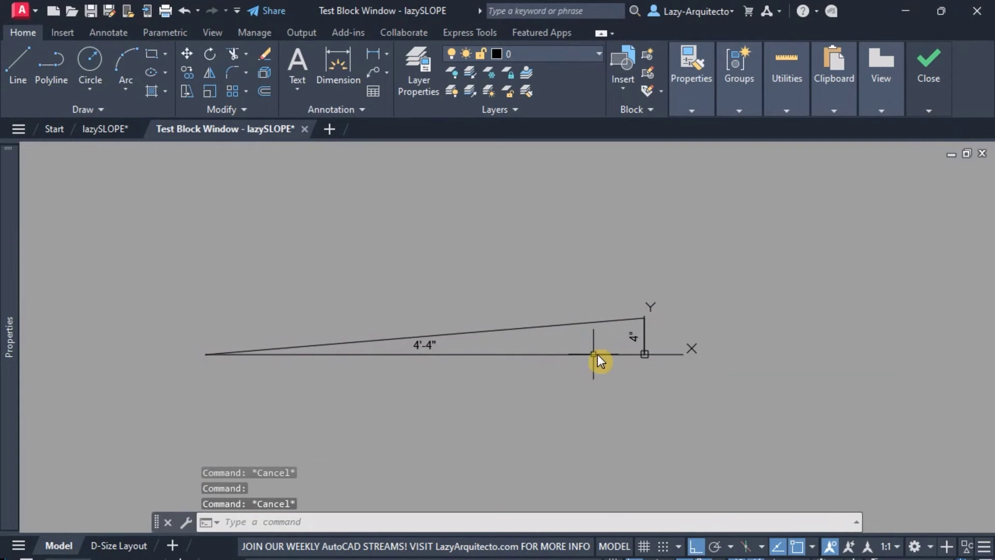
Step: Check the rounded dimension texts on the test slope and leave the test window for the block editor
{"action": "scroll", "coordinate": [521, 373], "scroll_direction": "down", "scroll_amount": 1}
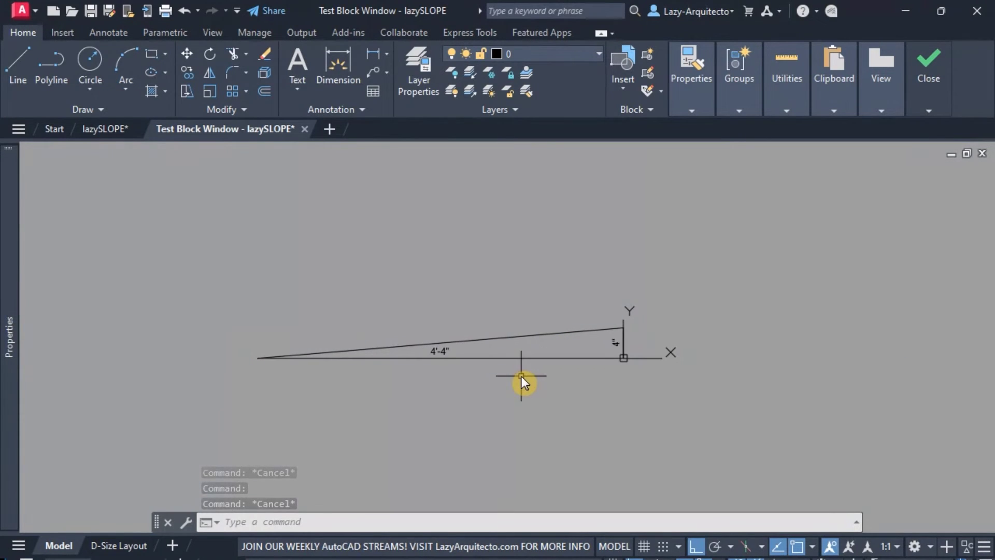
{"action": "scroll", "coordinate": [520, 374], "scroll_direction": "up", "scroll_amount": 2}
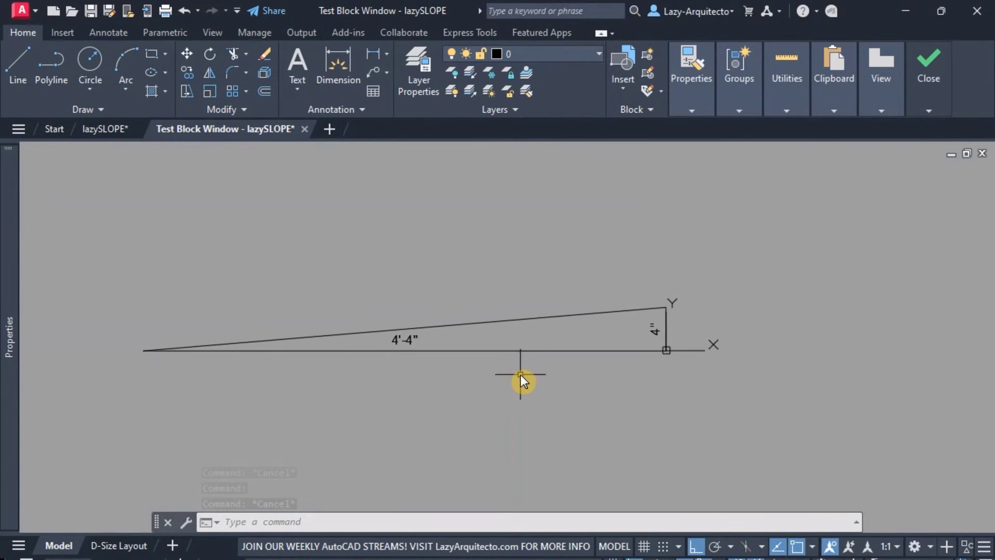
{"action": "left_click", "coordinate": [533, 351]}
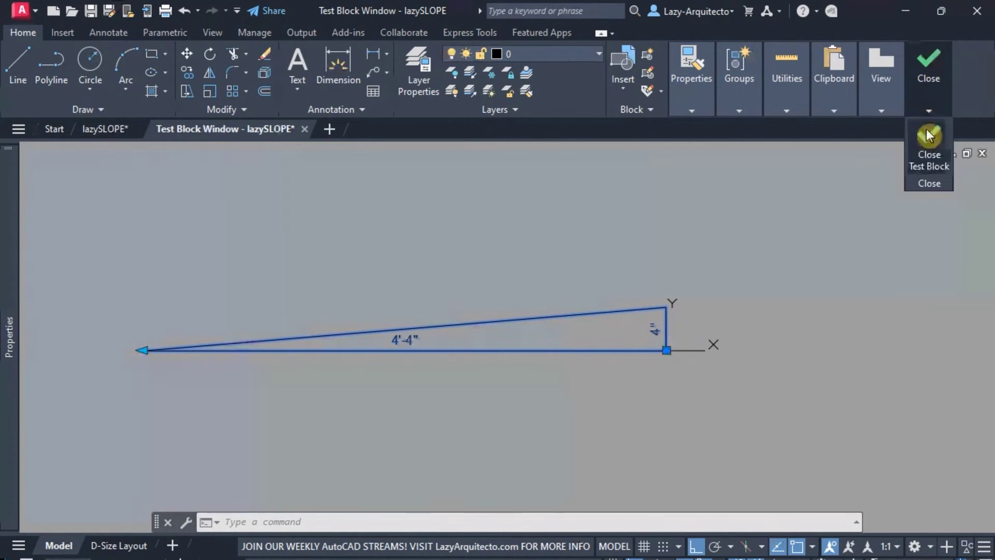
{"action": "left_click", "coordinate": [929, 145]}
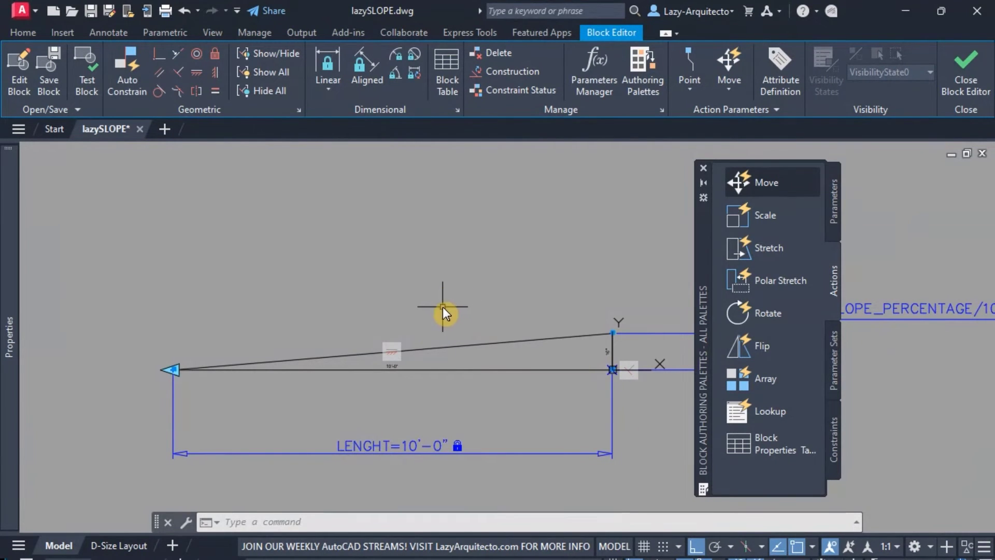
Step: Start a new attribute definition with SLOPE_FOR_REFERENCE_ONLY as both its tag and its prompt
{"action": "type", "text": "ATT"}
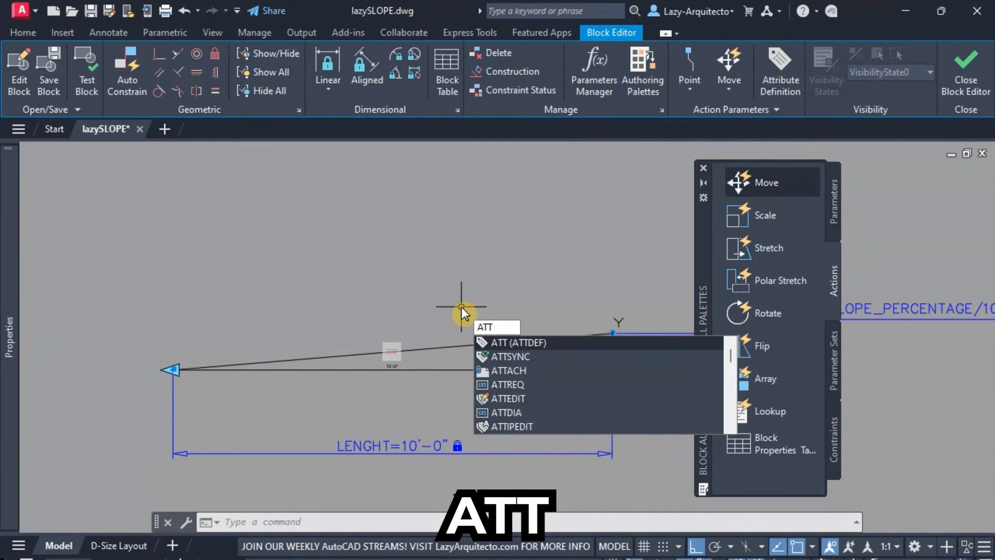
{"action": "key", "text": "Return"}
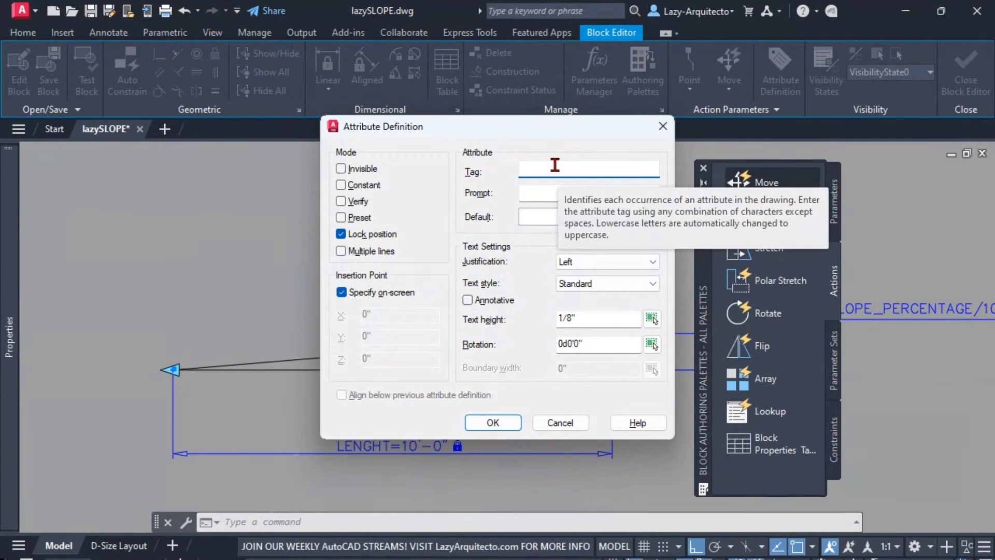
{"action": "type", "text": "SLOP"}
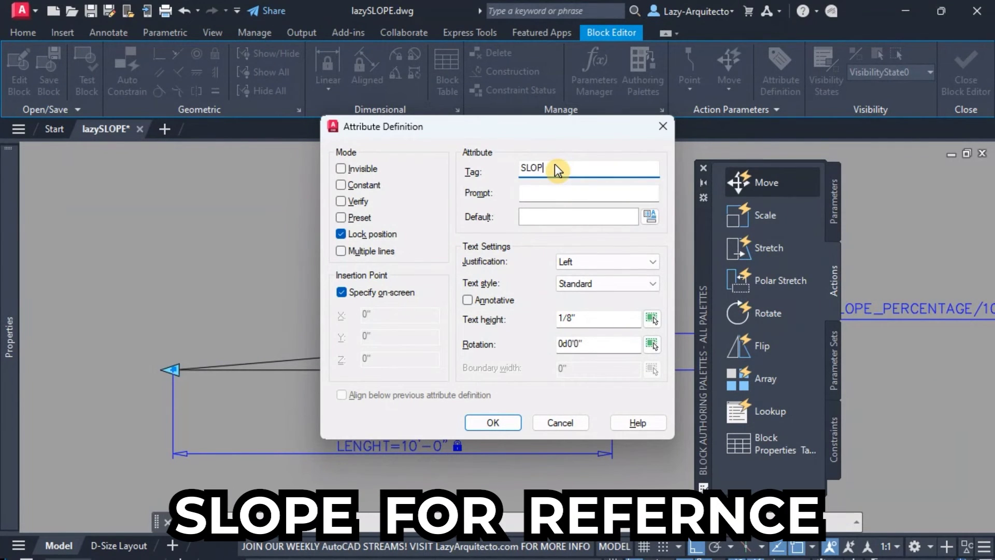
{"action": "type", "text": "E_FOR_REFERENCE_ONLY"}
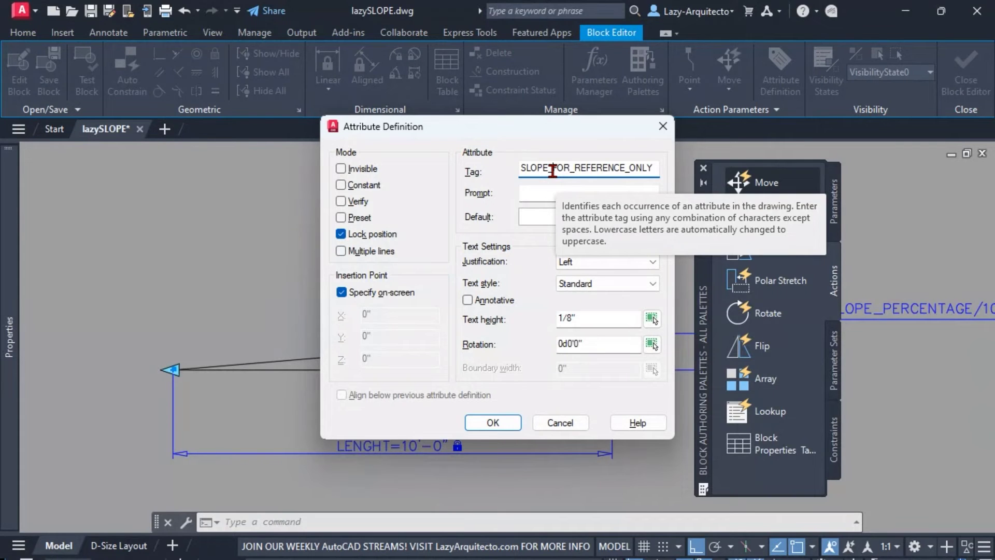
{"action": "double_click", "coordinate": [552, 171]}
{"action": "key", "text": "ctrl+c"}
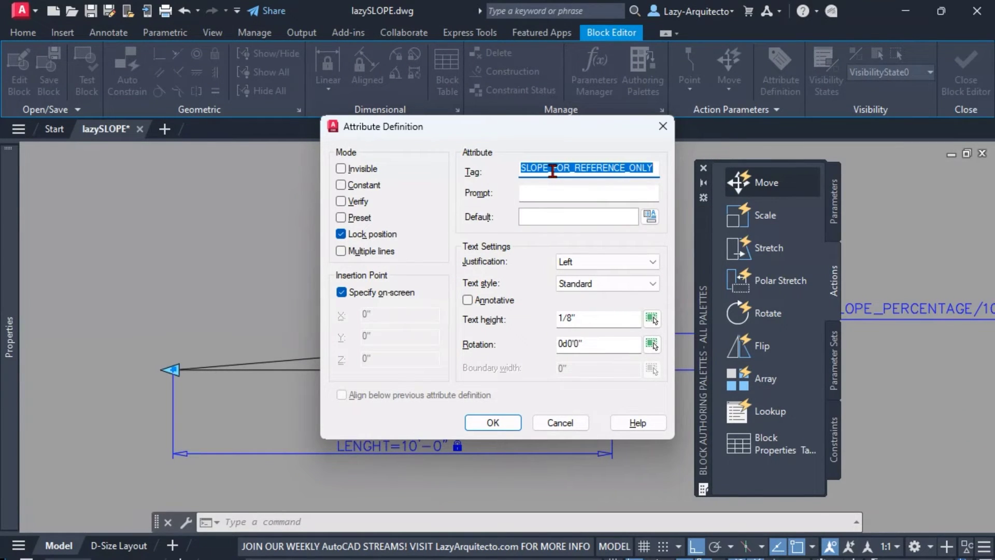
{"action": "left_click", "coordinate": [551, 193]}
{"action": "key", "text": "ctrl+v"}
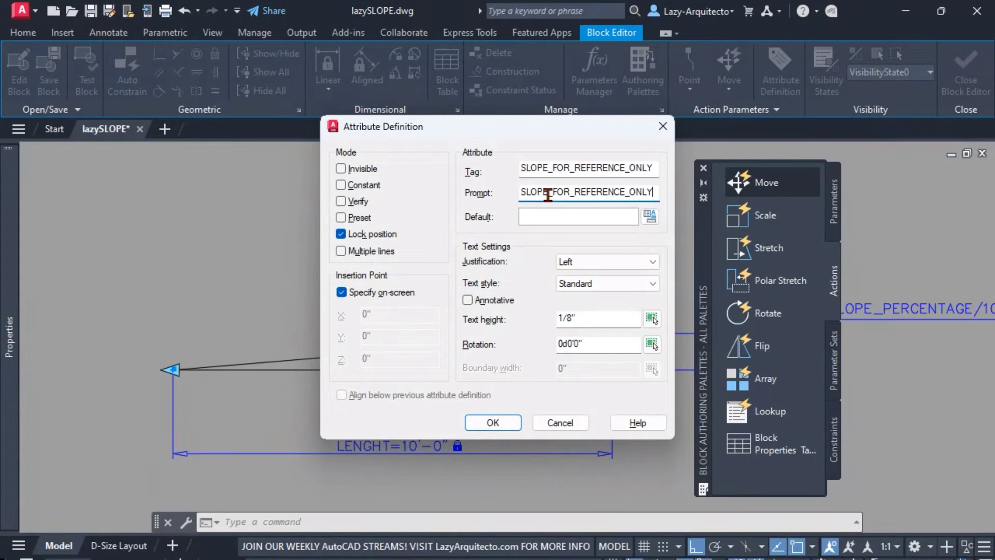
Step: Make the attribute's default value a BlockPlaceholder field for the SLOPE_PERCENTAGE property, in decimal format with 0.00 precision
{"action": "left_click", "coordinate": [549, 219]}
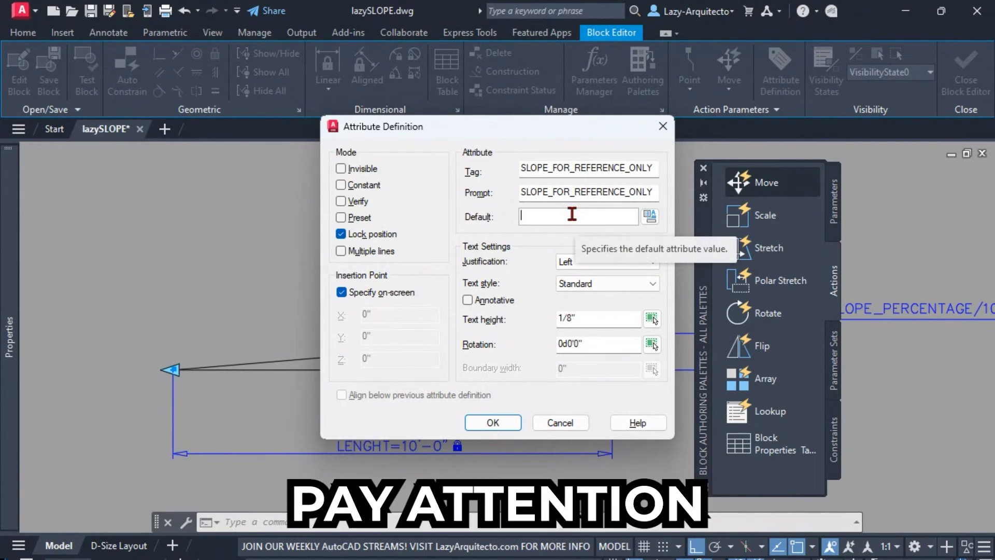
{"action": "left_click", "coordinate": [651, 218]}
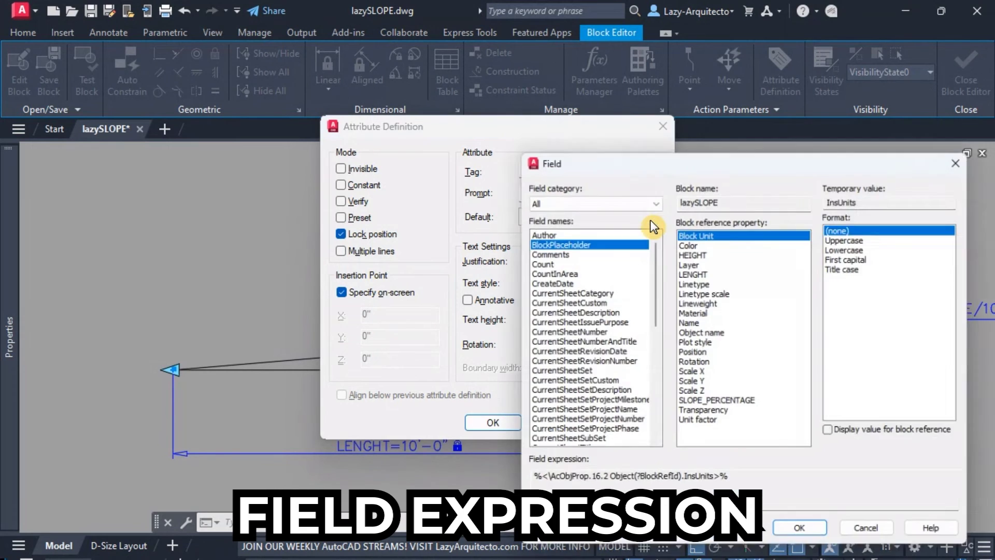
{"action": "left_click_drag", "start_coordinate": [682, 159], "coordinate": [461, 104]}
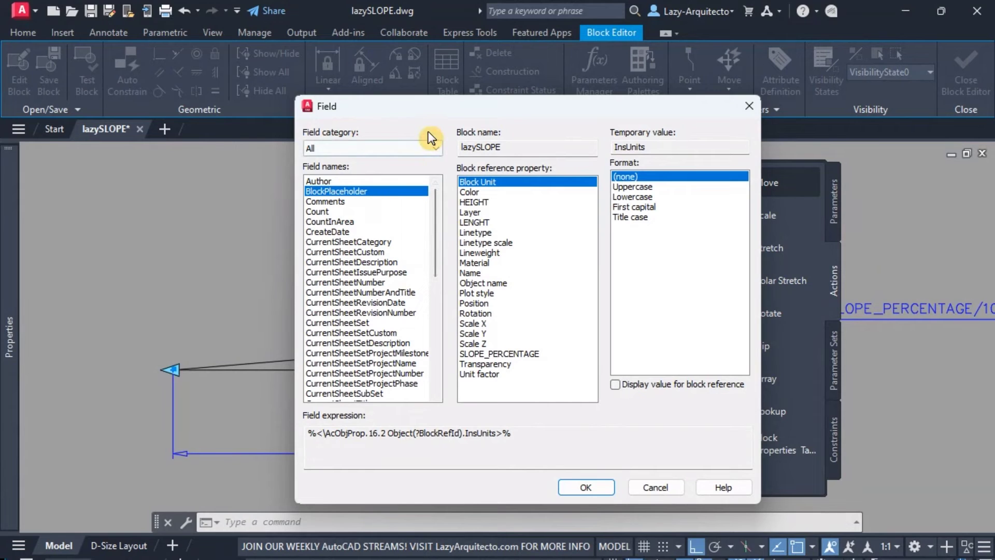
{"action": "left_click_drag", "start_coordinate": [452, 109], "coordinate": [385, 88]}
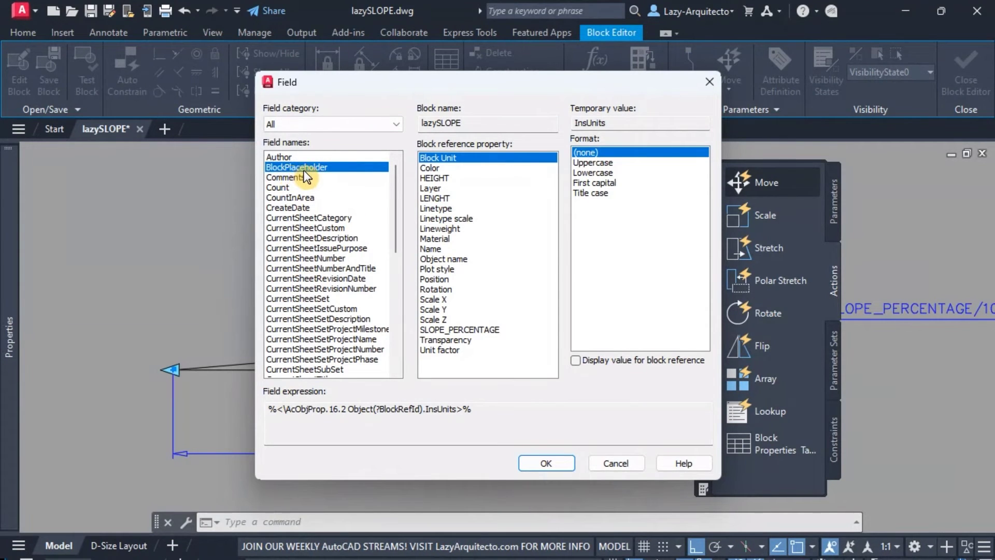
{"action": "left_click_drag", "start_coordinate": [367, 82], "coordinate": [557, 203]}
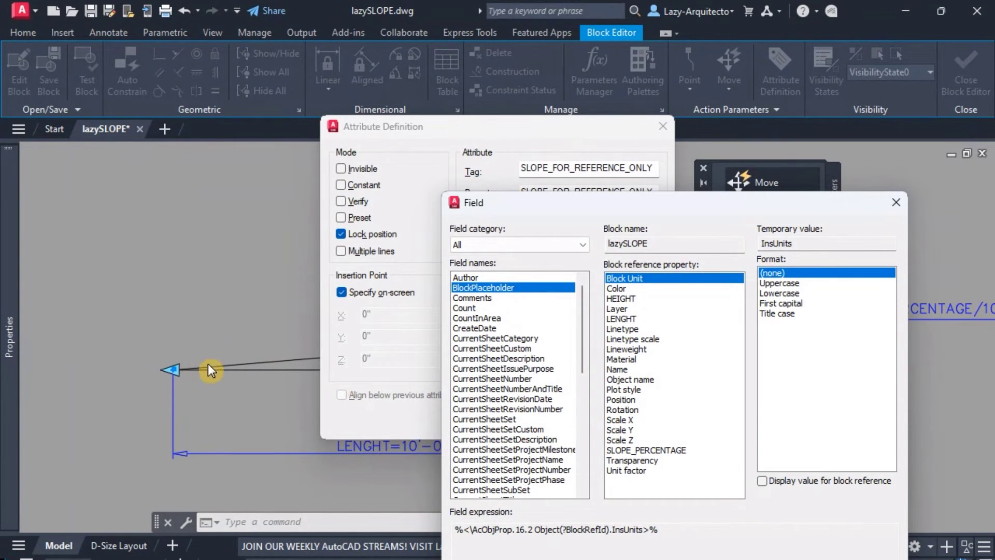
{"action": "left_click_drag", "start_coordinate": [605, 203], "coordinate": [429, 117]}
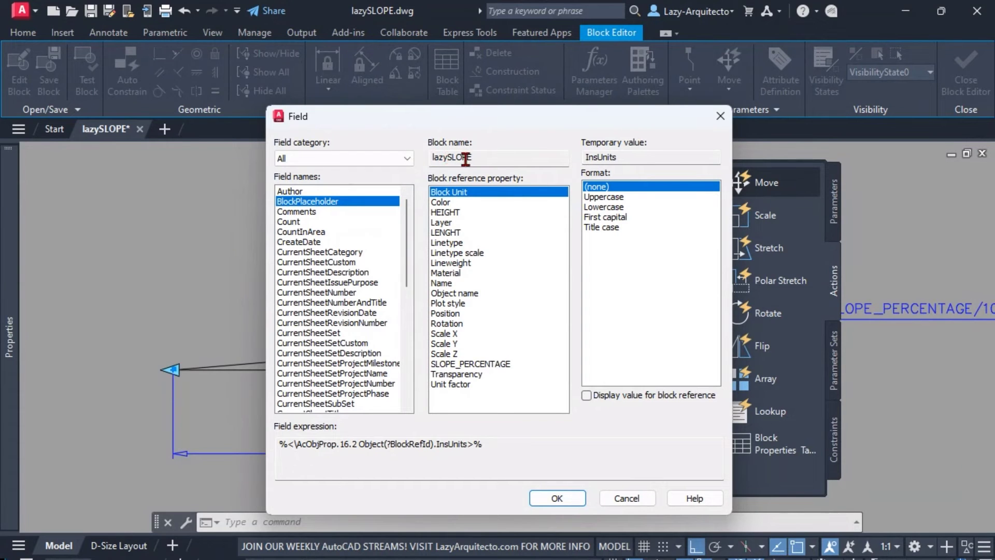
{"action": "left_click", "coordinate": [458, 364]}
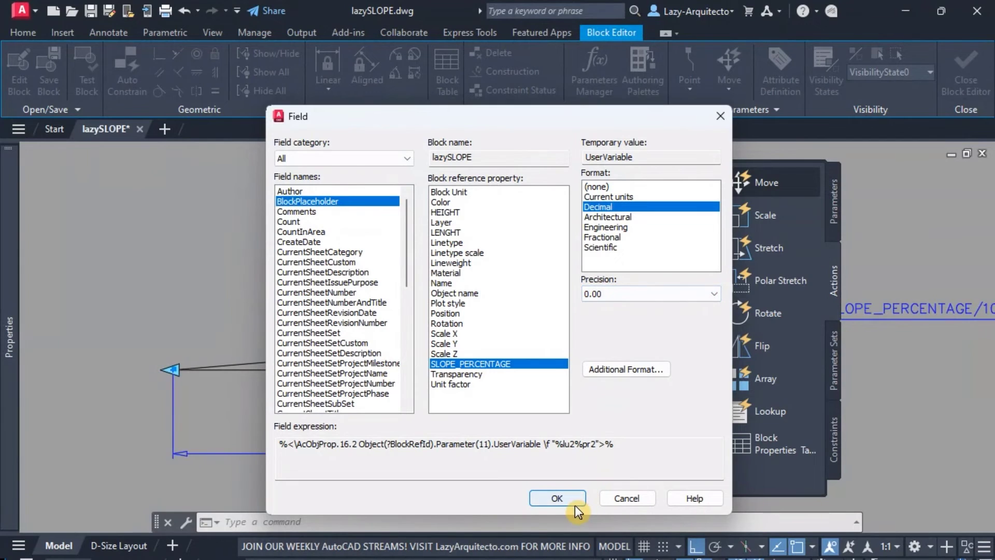
{"action": "left_click", "coordinate": [554, 500]}
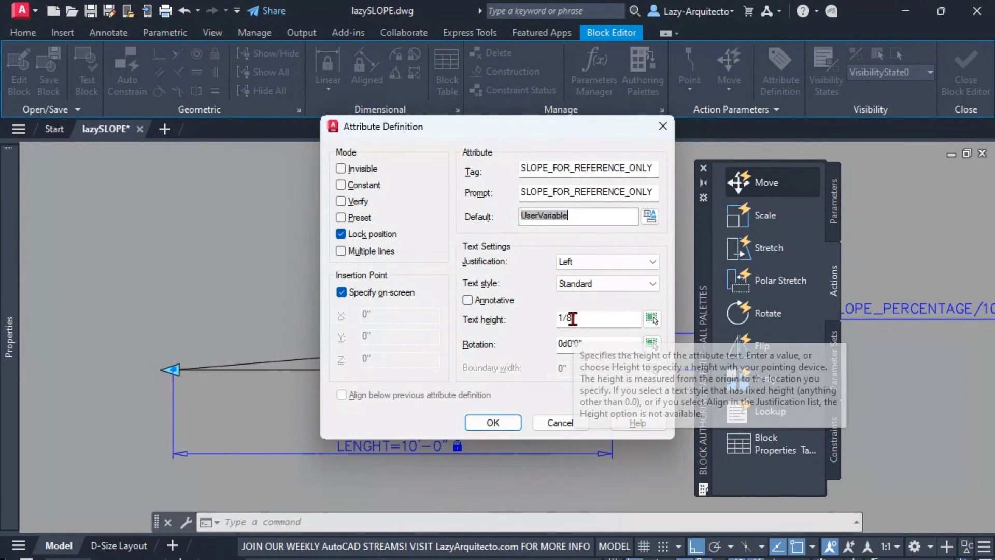
Step: Set the attribute's justification to Bottom right and place it inside the slope, just above the baseline near the vertical edge
{"action": "mouse_move", "coordinate": [535, 127]}
{"action": "left_mouse_down"}
{"action": "mouse_move", "coordinate": [502, 40]}
{"action": "mouse_move", "coordinate": [479, 23]}
{"action": "left_mouse_up"}
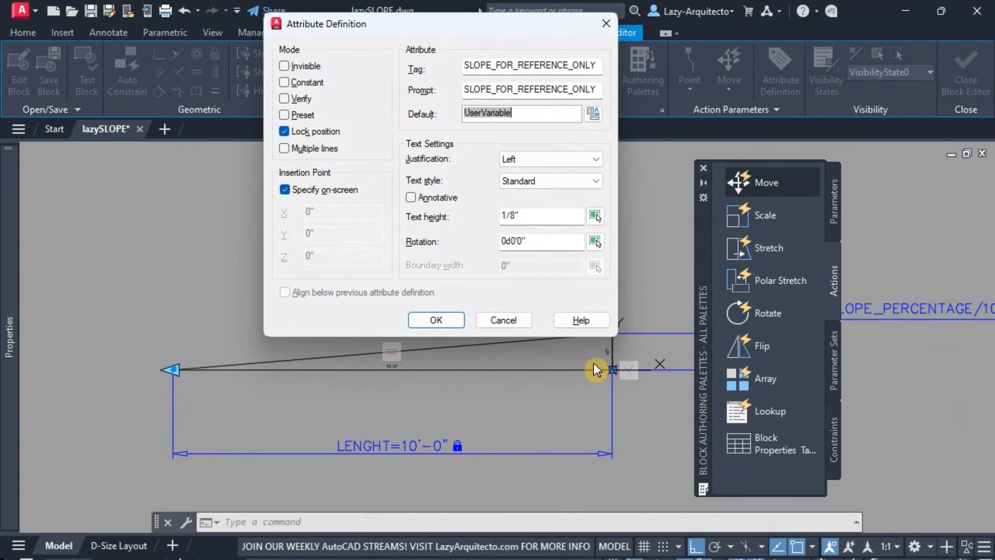
{"action": "left_click", "coordinate": [556, 158]}
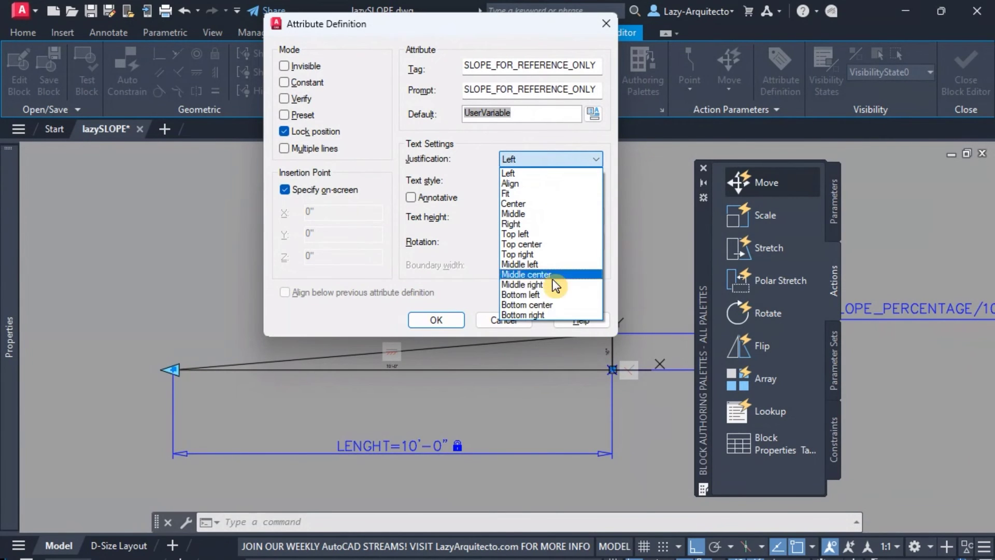
{"action": "left_click", "coordinate": [548, 315]}
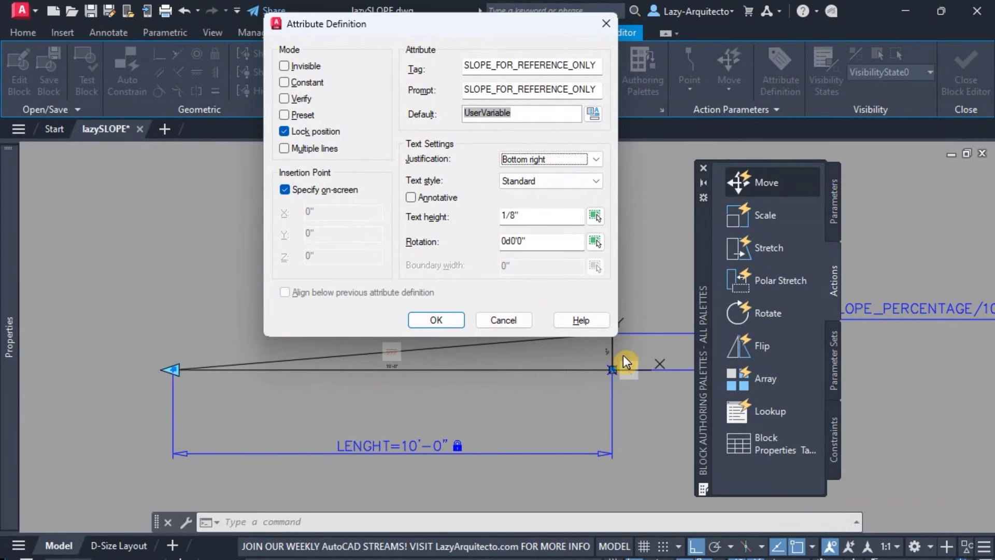
{"action": "left_click", "coordinate": [429, 320]}
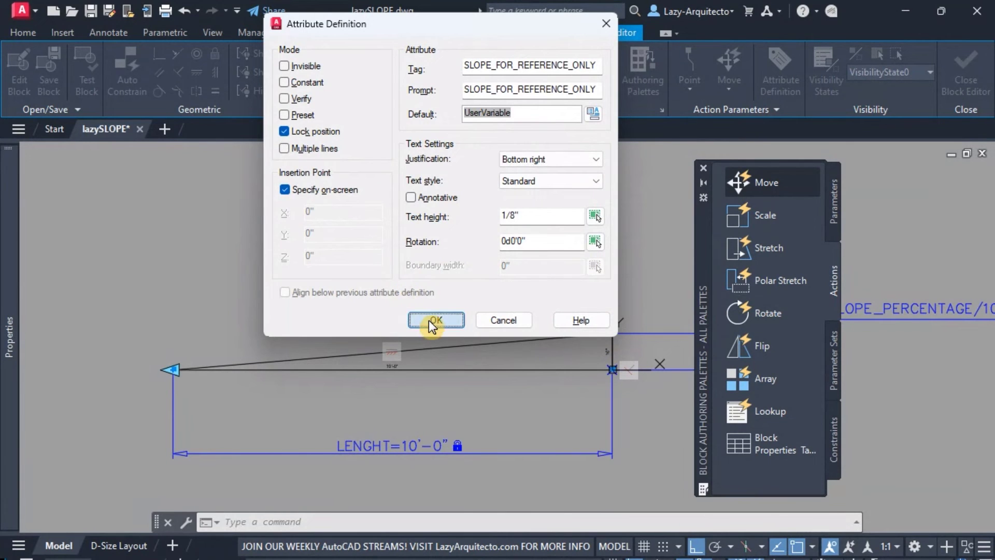
{"action": "scroll", "coordinate": [594, 369], "scroll_direction": "up", "scroll_amount": 3}
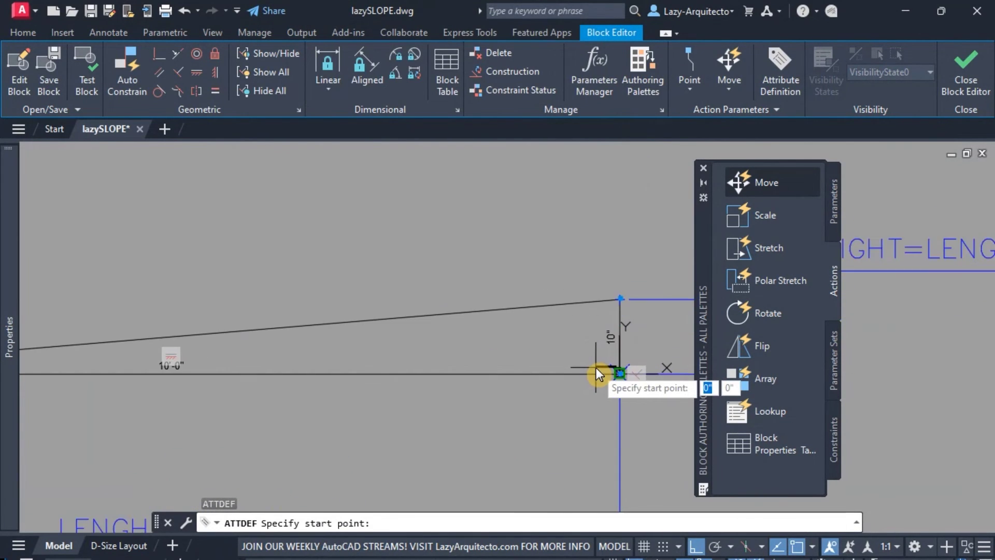
{"action": "scroll", "coordinate": [591, 369], "scroll_direction": "up", "scroll_amount": 4}
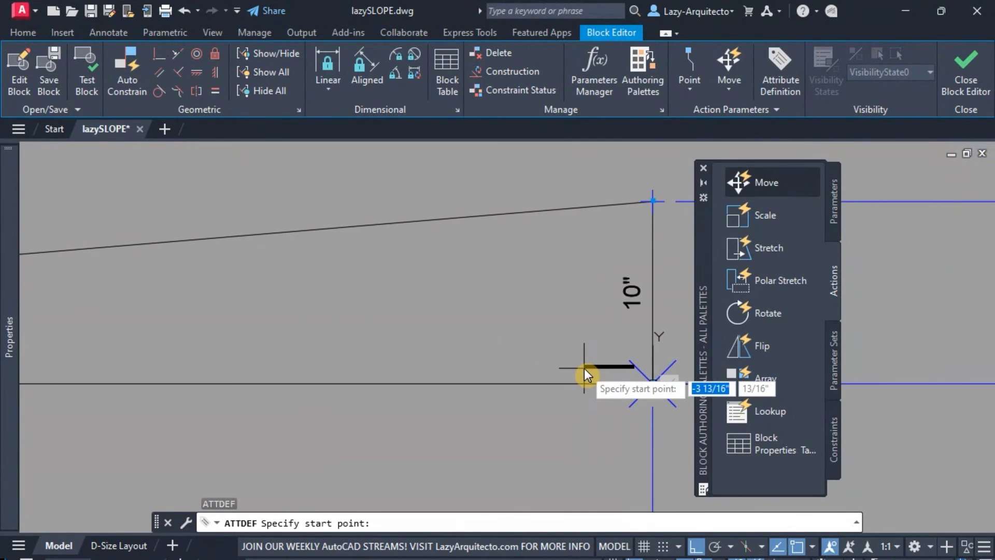
{"action": "left_click", "coordinate": [584, 368]}
Step: Set the slope attribute's text height to 1" and move it closer to the slope's vertical edge, then clear the selection
{"action": "scroll", "coordinate": [541, 390], "scroll_direction": "up", "scroll_amount": 3}
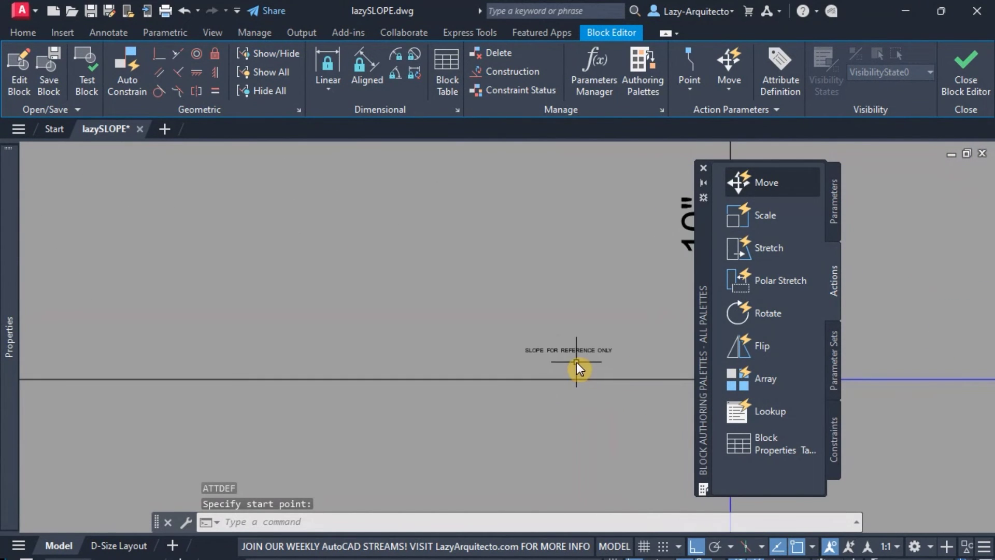
{"action": "scroll", "coordinate": [576, 361], "scroll_direction": "down", "scroll_amount": 3}
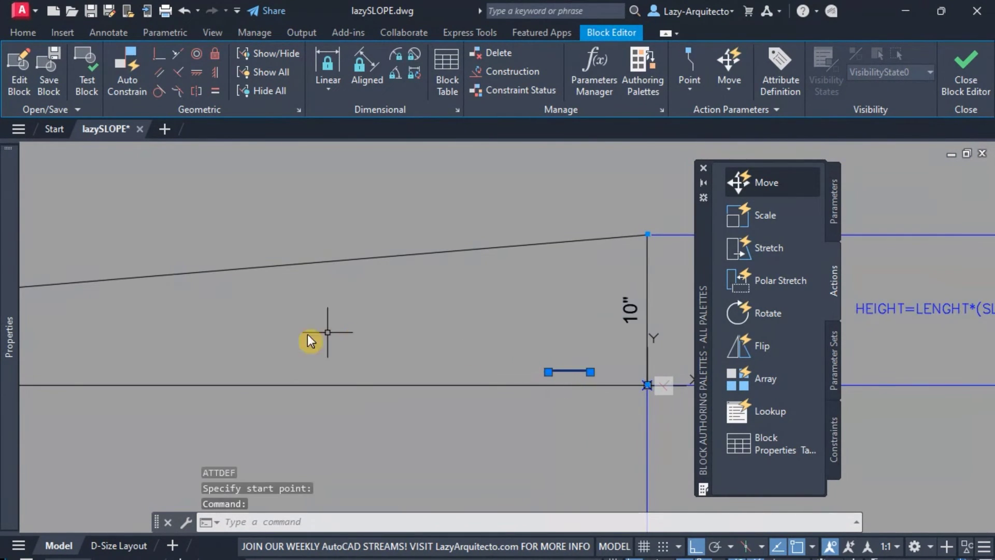
{"action": "mouse_move", "coordinate": [11, 300]}
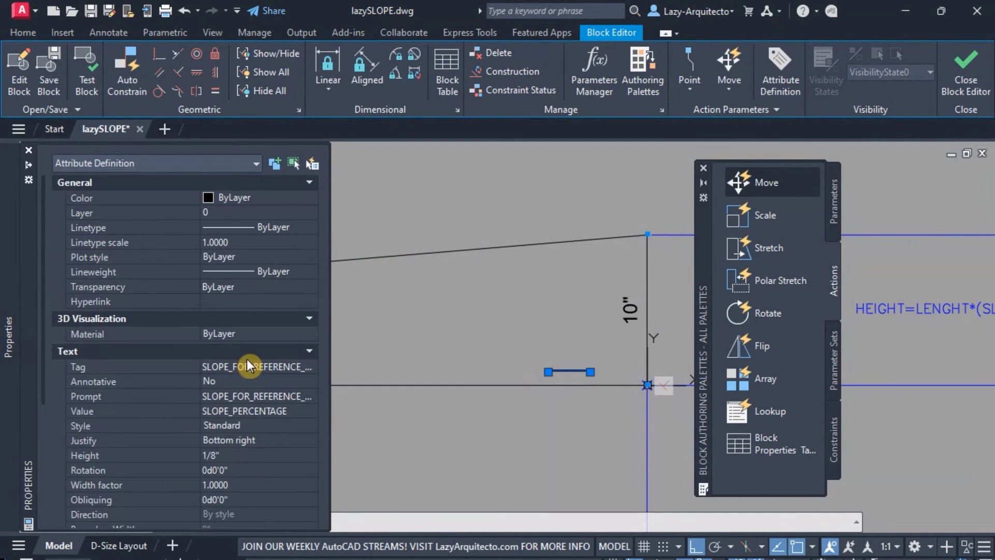
{"action": "scroll", "coordinate": [247, 359], "scroll_direction": "down", "scroll_amount": 2}
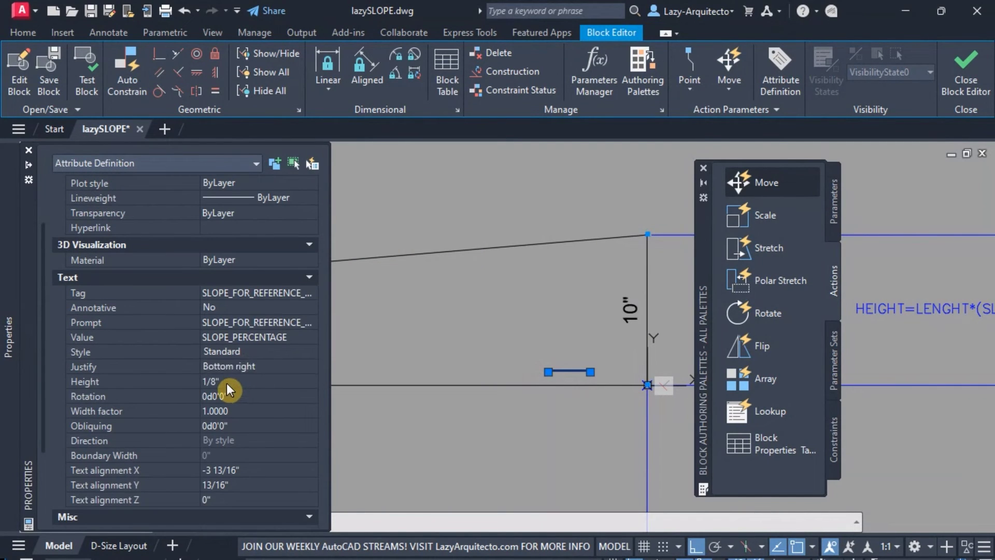
{"action": "left_click", "coordinate": [227, 383]}
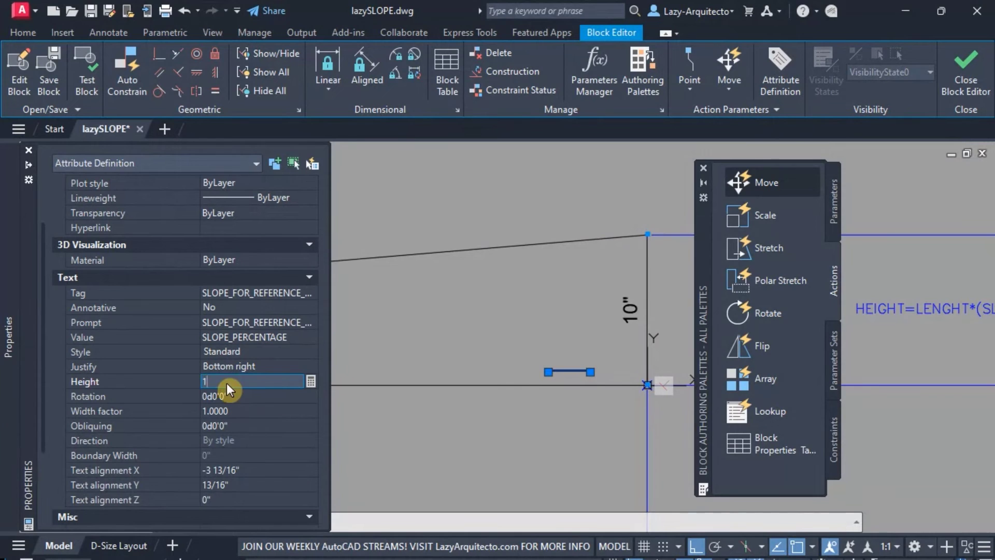
{"action": "type", "text": "1"}
{"action": "key", "text": "Tab"}
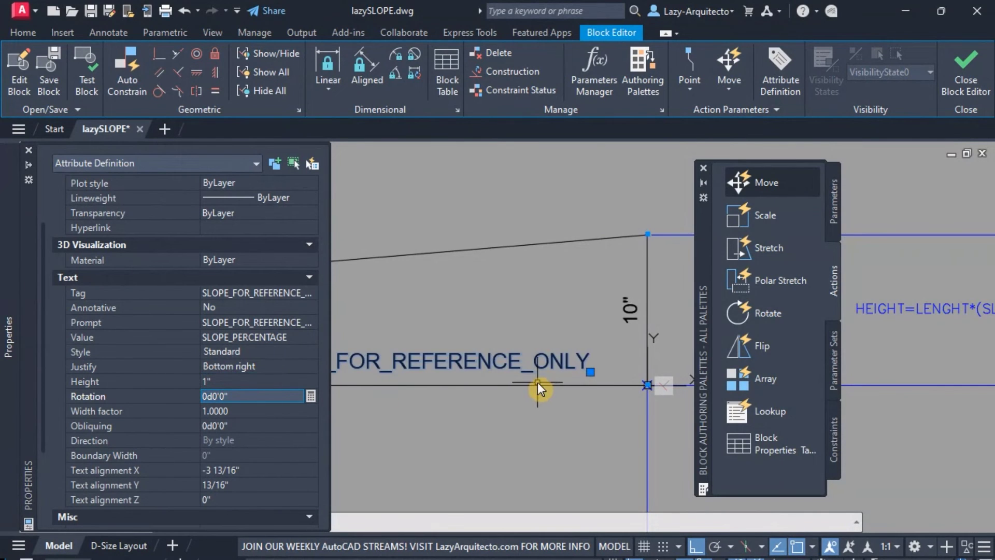
{"action": "scroll", "coordinate": [537, 381], "scroll_direction": "down", "scroll_amount": 1}
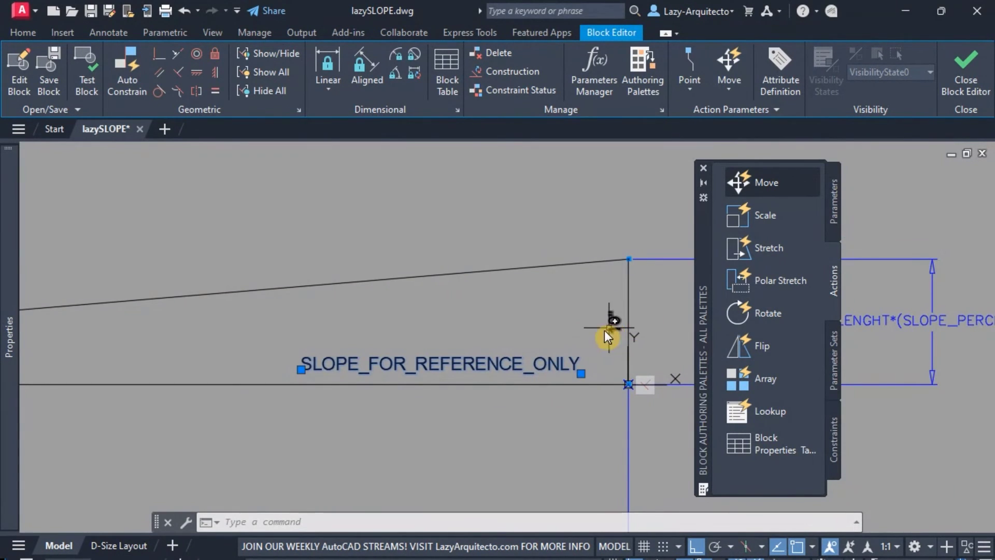
{"action": "left_click_drag", "start_coordinate": [537, 369], "coordinate": [568, 371]}
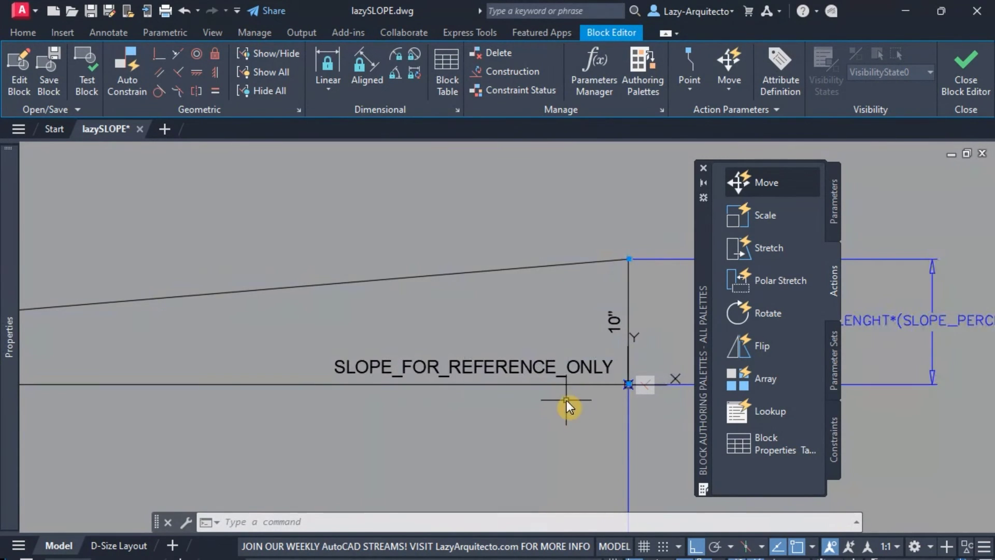
Step: Open the slope block in a test window and examine the slope attribute's value beside the height dimension
{"action": "scroll", "coordinate": [588, 412], "scroll_direction": "down", "scroll_amount": 1}
{"action": "middle_click_drag", "start_coordinate": [552, 443], "coordinate": [592, 421]}
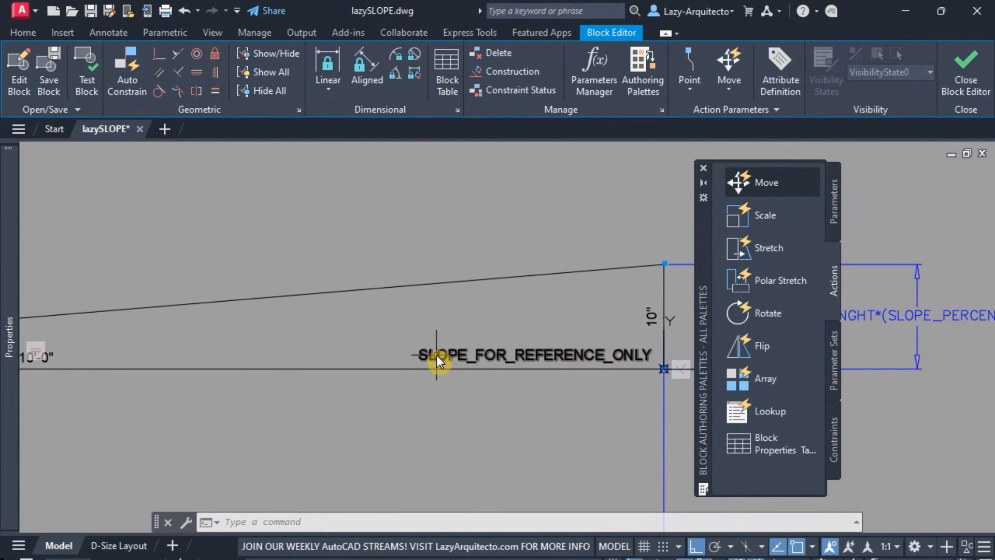
{"action": "scroll", "coordinate": [601, 369], "scroll_direction": "down", "scroll_amount": 1}
{"action": "scroll", "coordinate": [614, 290], "scroll_direction": "down", "scroll_amount": 1}
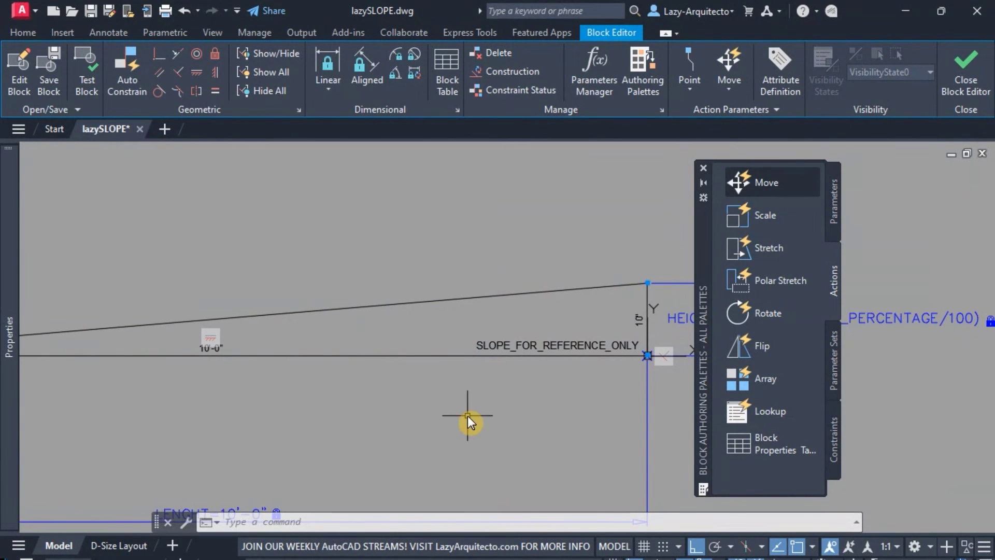
{"action": "left_click", "coordinate": [87, 83]}
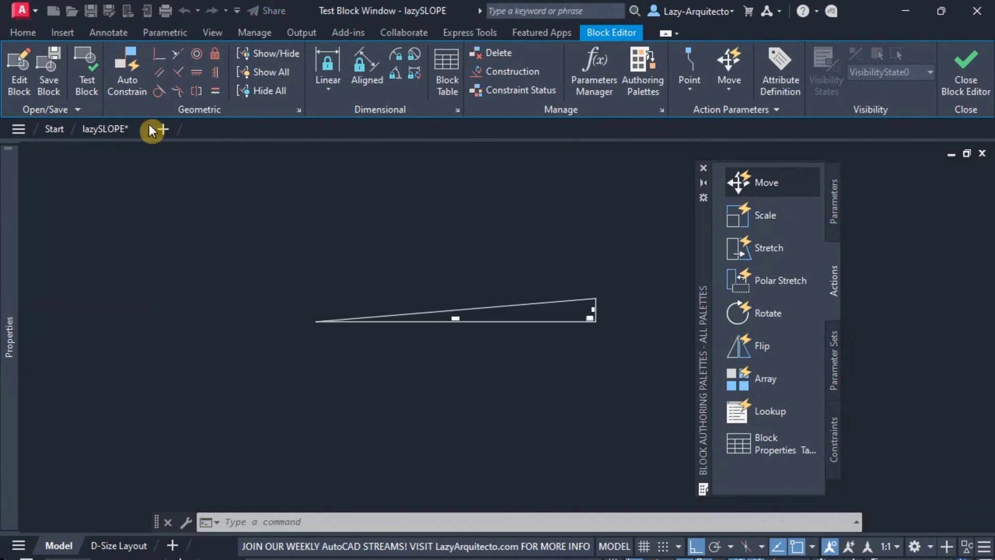
{"action": "scroll", "coordinate": [507, 312], "scroll_direction": "up", "scroll_amount": 3}
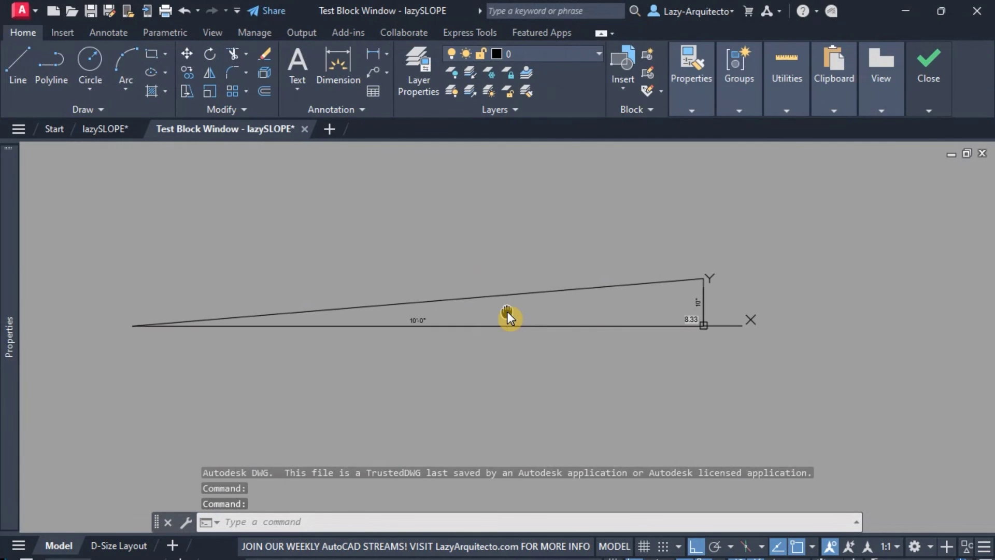
{"action": "middle_click_drag", "start_coordinate": [508, 312], "coordinate": [521, 336]}
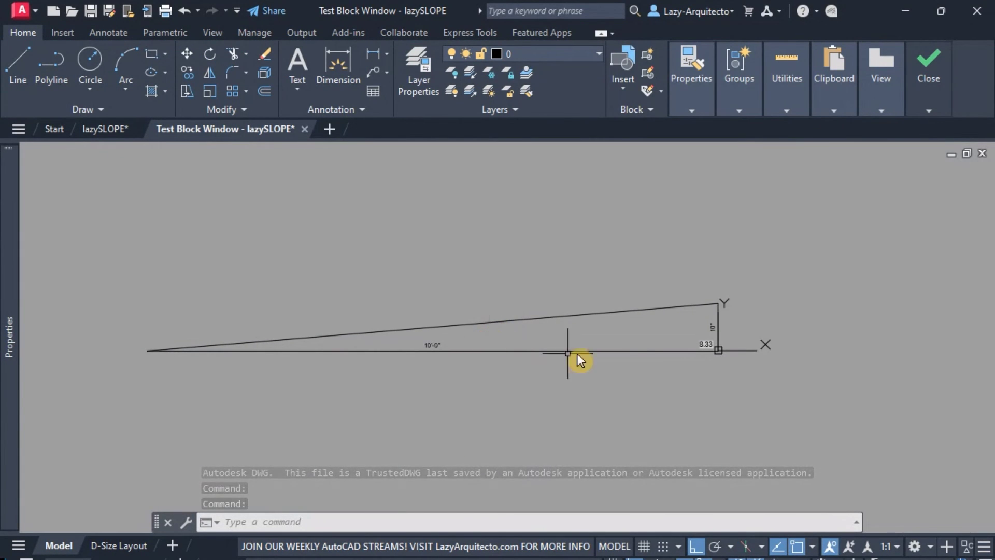
{"action": "scroll", "coordinate": [658, 334], "scroll_direction": "up", "scroll_amount": 1}
{"action": "scroll", "coordinate": [662, 336], "scroll_direction": "down", "scroll_amount": 1}
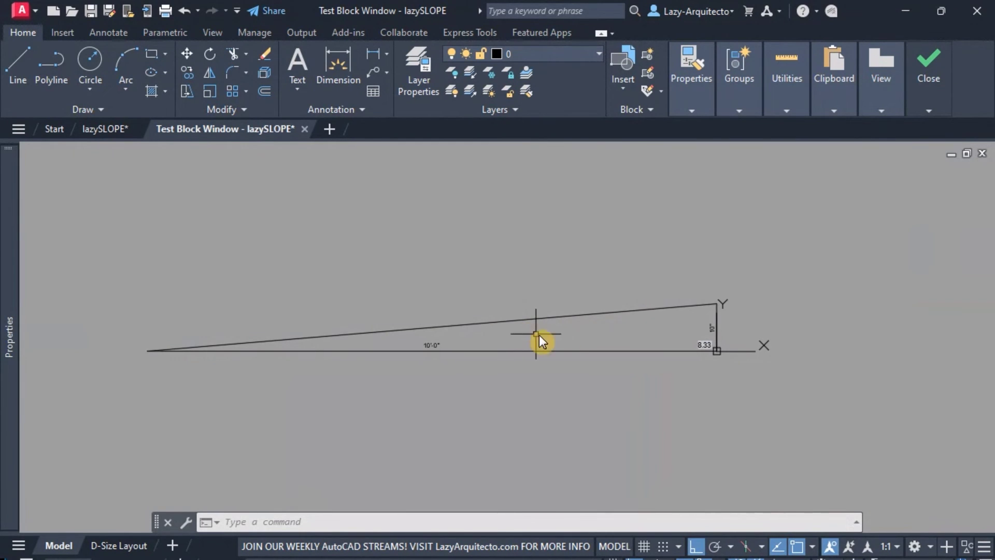
{"action": "scroll", "coordinate": [704, 368], "scroll_direction": "up", "scroll_amount": 1}
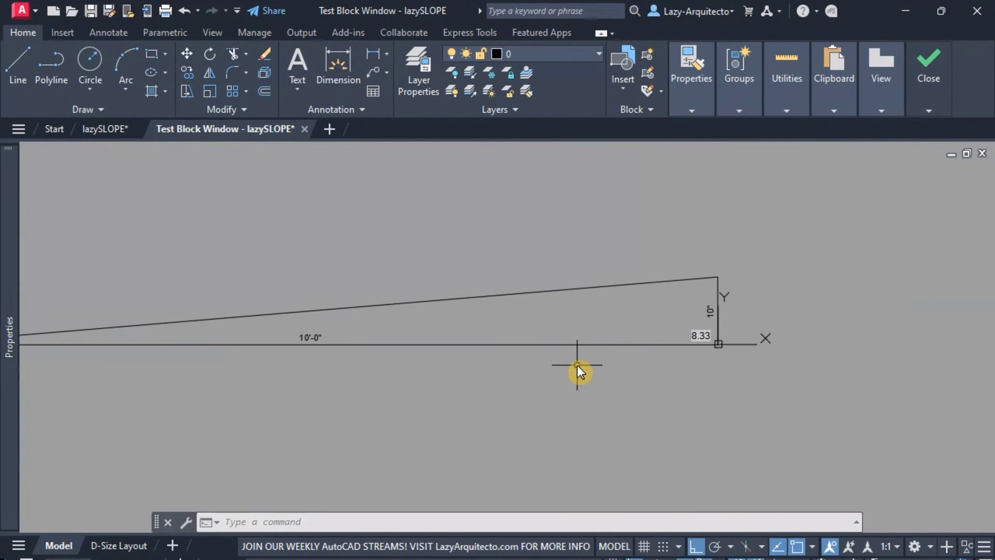
Step: Set the test block's SLOPE_PERCENTAGE to 5 and clear the selection
{"action": "scroll", "coordinate": [577, 366], "scroll_direction": "down", "scroll_amount": 2}
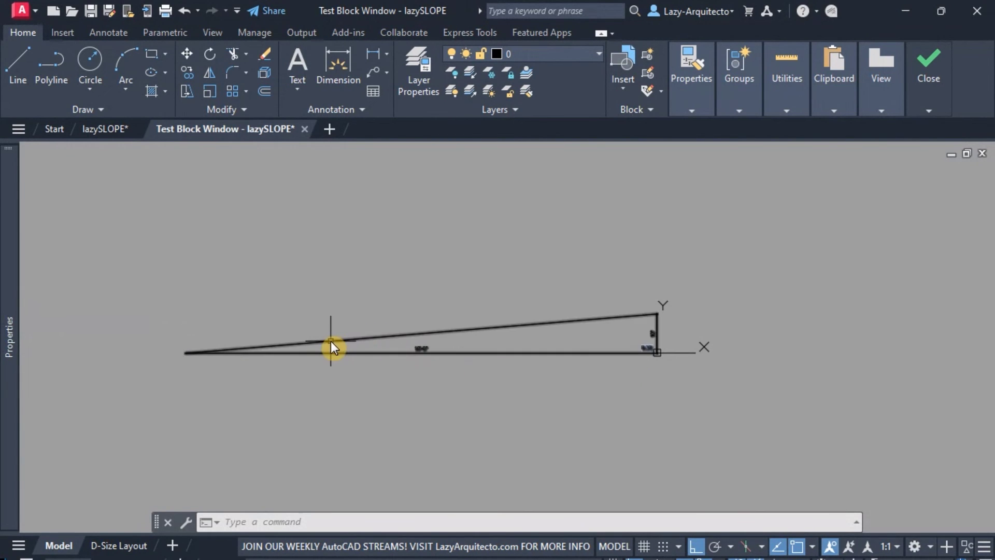
{"action": "left_click", "coordinate": [310, 342]}
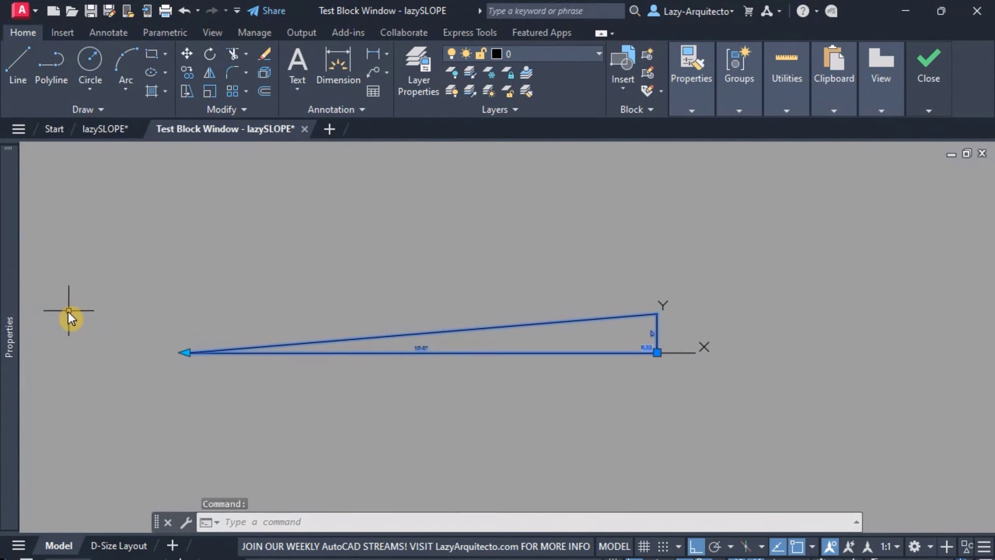
{"action": "mouse_move", "coordinate": [15, 327]}
{"action": "scroll", "coordinate": [213, 400], "scroll_direction": "down", "scroll_amount": 3}
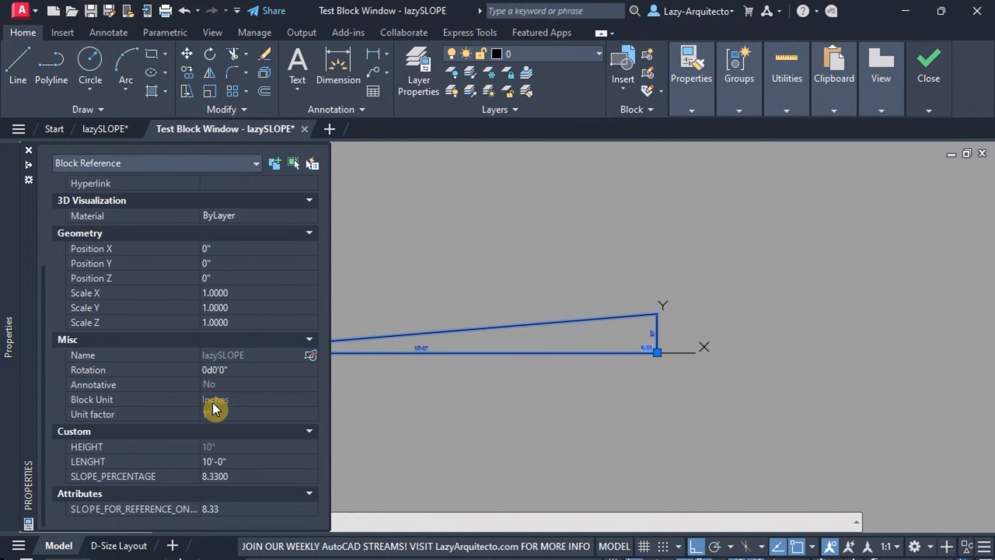
{"action": "left_click", "coordinate": [235, 474]}
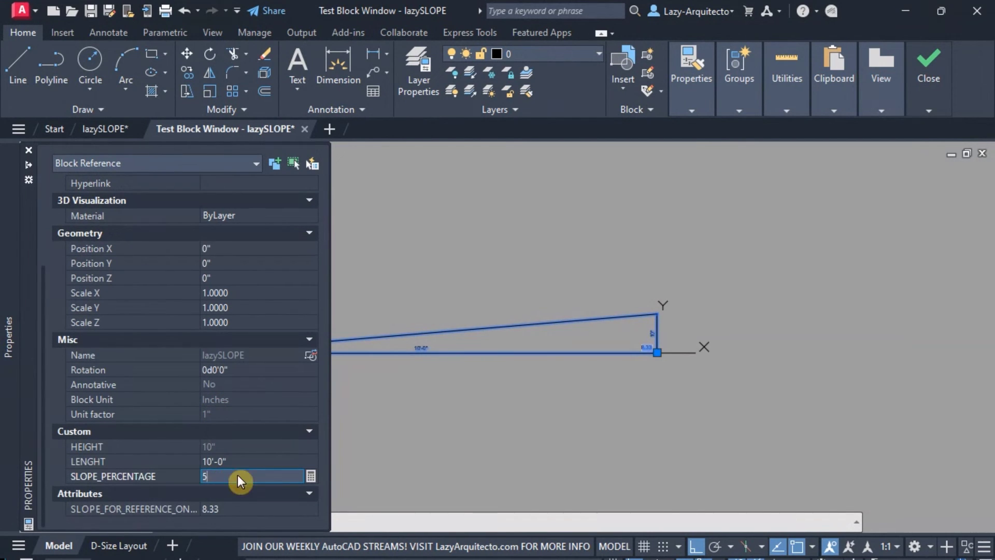
{"action": "type", "text": "5"}
{"action": "key", "text": "Return"}
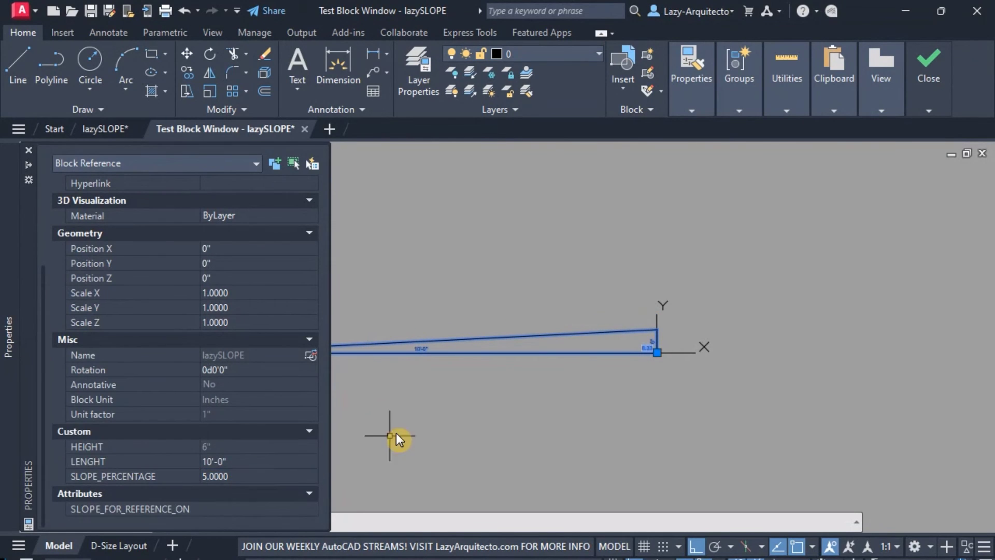
{"action": "key", "text": "Escape"}
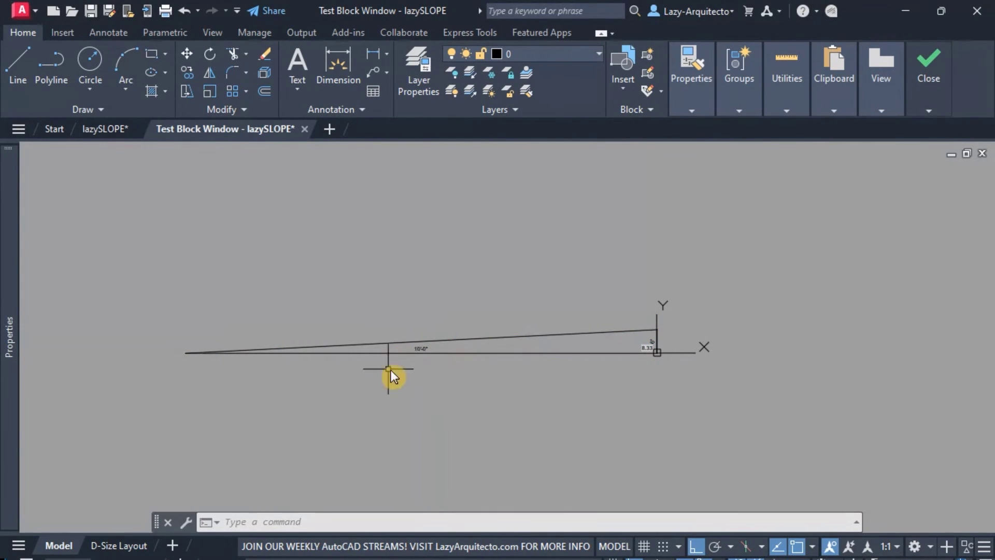
Step: Regenerate the model to refresh the slope attribute and check its value beside the height dimension
{"action": "type", "text": "RE"}
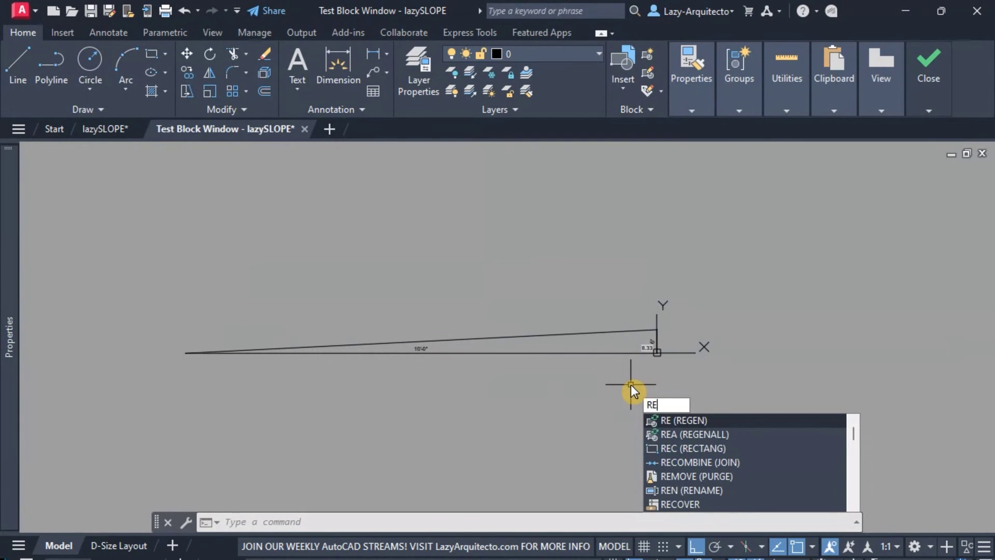
{"action": "key", "text": "Return"}
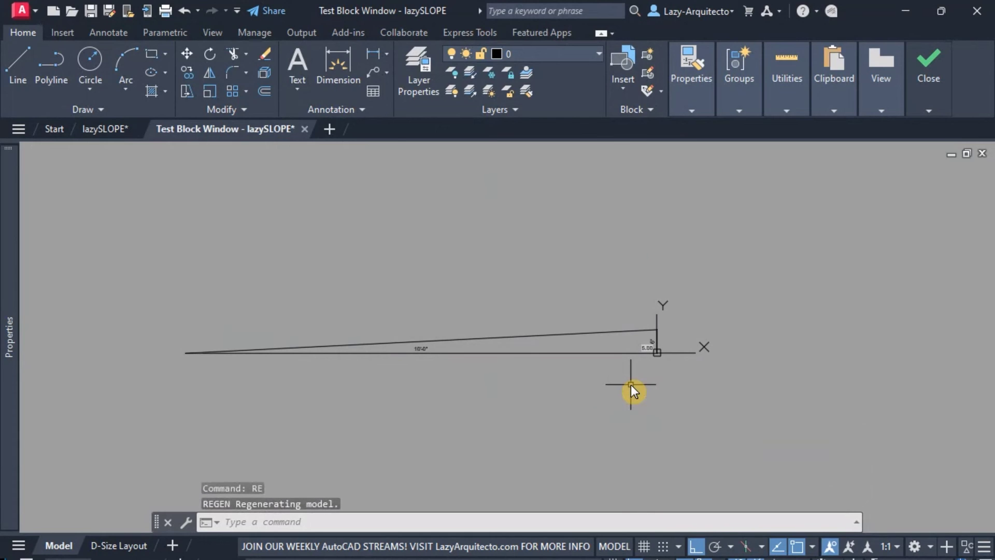
{"action": "scroll", "coordinate": [651, 356], "scroll_direction": "up", "scroll_amount": 2}
{"action": "scroll", "coordinate": [651, 357], "scroll_direction": "up", "scroll_amount": 2}
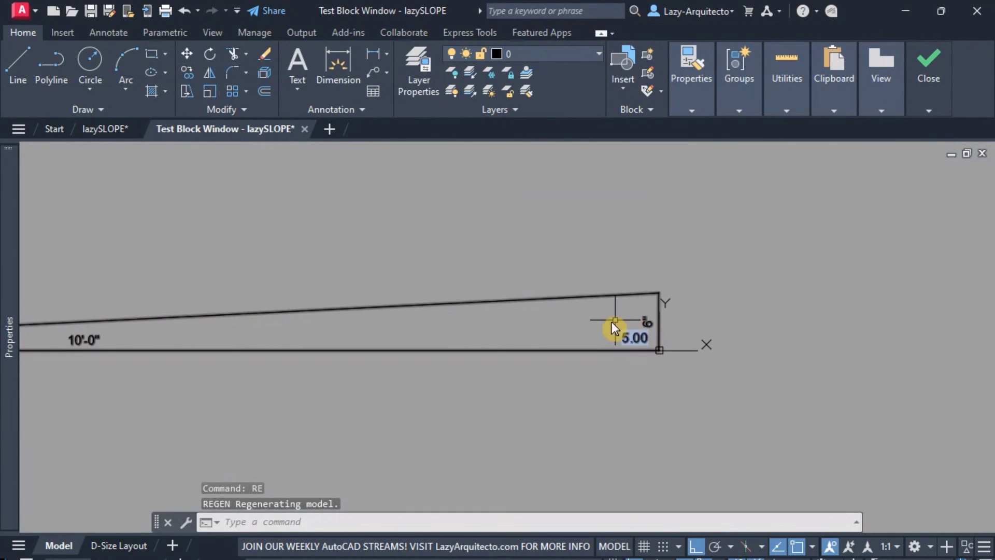
{"action": "scroll", "coordinate": [626, 381], "scroll_direction": "down", "scroll_amount": 1}
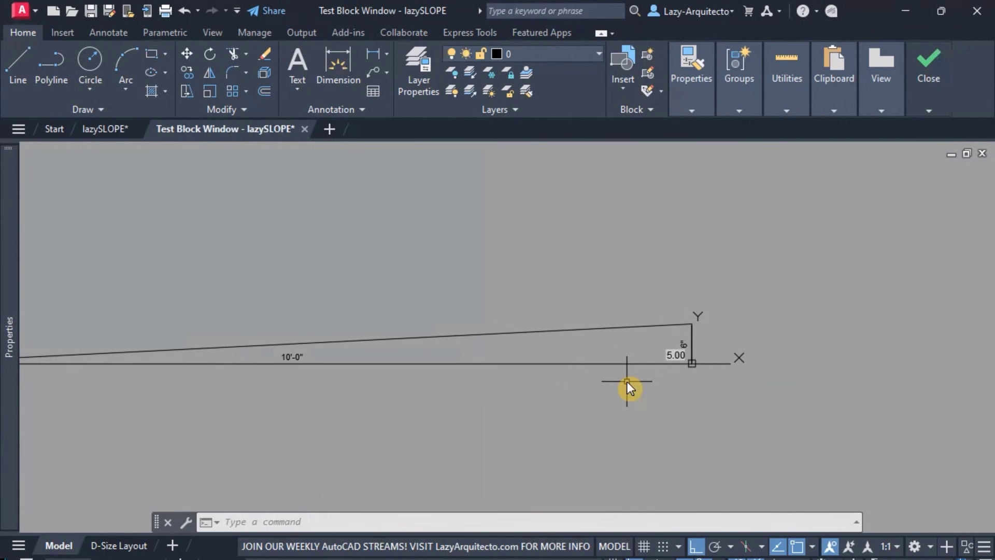
{"action": "scroll", "coordinate": [615, 382], "scroll_direction": "up", "scroll_amount": 1}
{"action": "scroll", "coordinate": [670, 364], "scroll_direction": "up", "scroll_amount": 1}
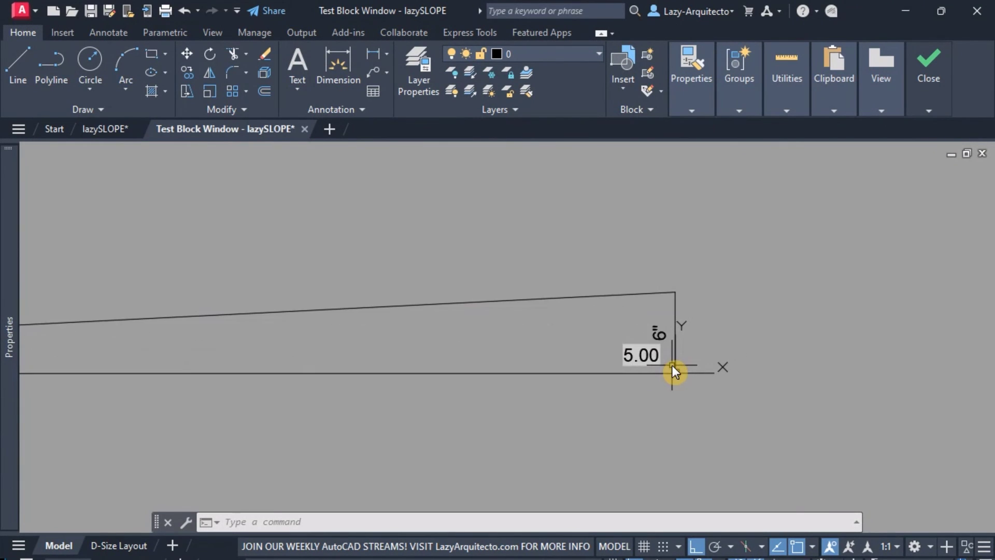
Step: Inspect the slope attribute's text up close and close the test block window
{"action": "scroll", "coordinate": [671, 365], "scroll_direction": "up", "scroll_amount": 2}
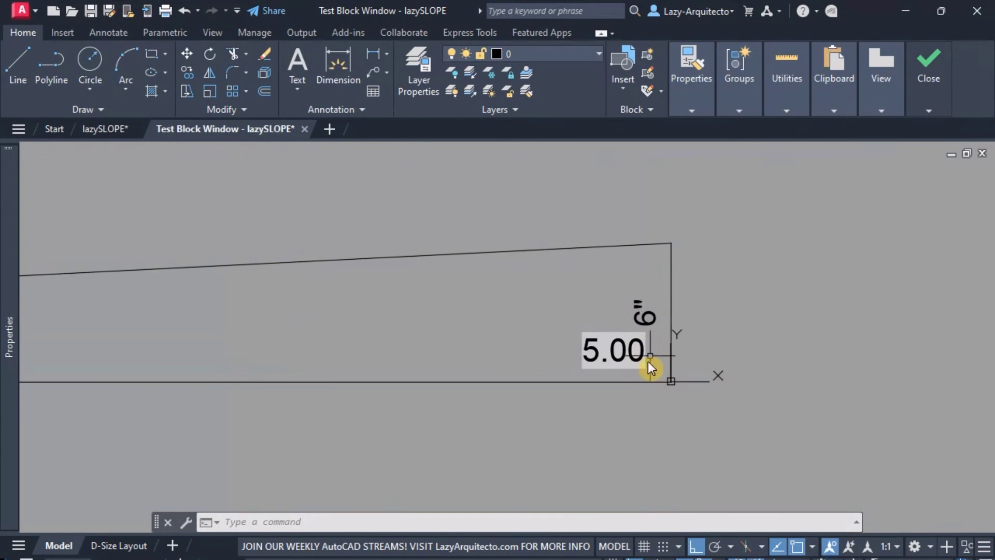
{"action": "double_click", "coordinate": [611, 364]}
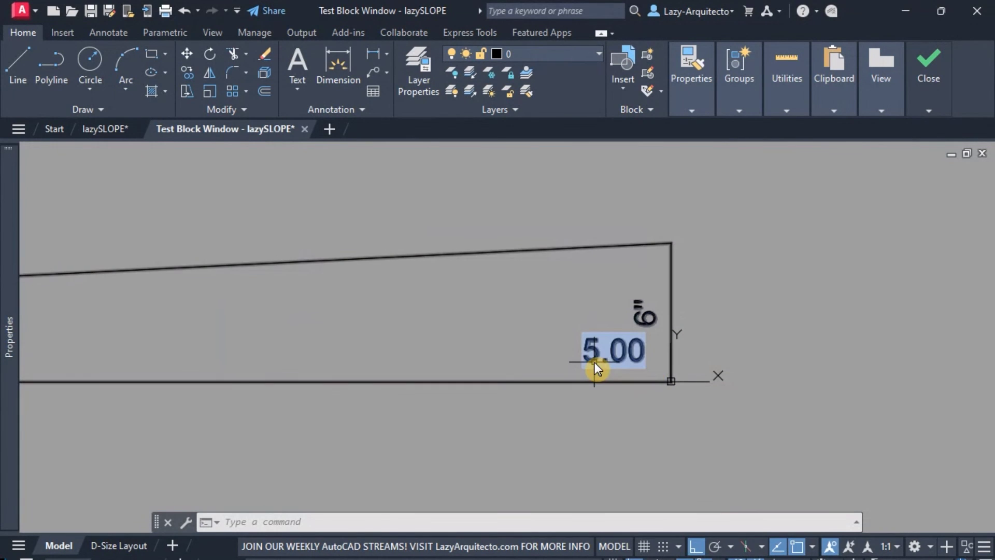
{"action": "left_click", "coordinate": [654, 349]}
{"action": "scroll", "coordinate": [638, 357], "scroll_direction": "down", "scroll_amount": 1}
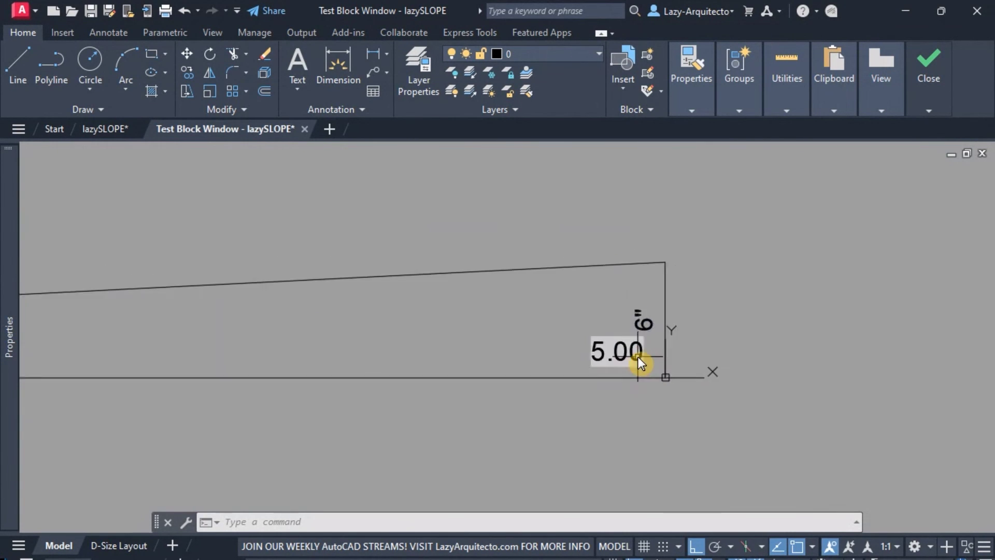
{"action": "scroll", "coordinate": [639, 357], "scroll_direction": "down", "scroll_amount": 3}
{"action": "mouse_move", "coordinate": [925, 83]}
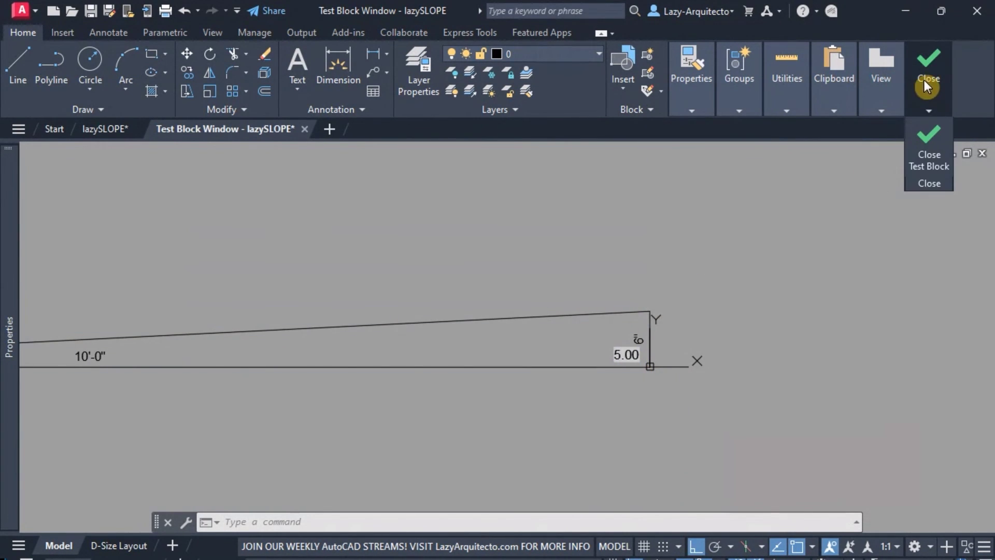
{"action": "left_click", "coordinate": [928, 134]}
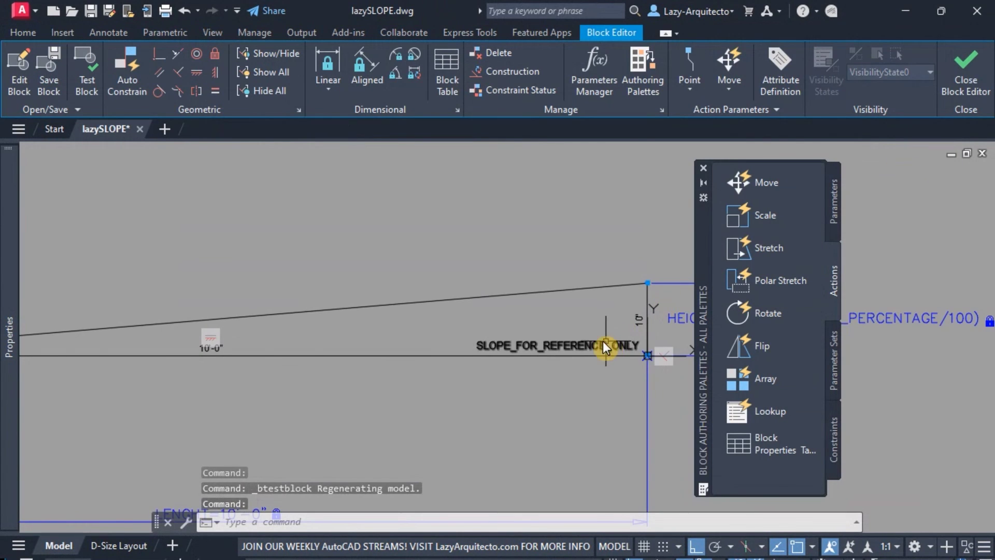
Step: Append a % sign after the SLOPE_PERCENTAGE field in the default value of the SLOPE_FOR_REFERENCE_ONLY attribute
{"action": "scroll", "coordinate": [602, 341], "scroll_direction": "up", "scroll_amount": 1}
{"action": "middle_click_drag", "start_coordinate": [602, 341], "coordinate": [513, 331]}
{"action": "double_click", "coordinate": [499, 339]}
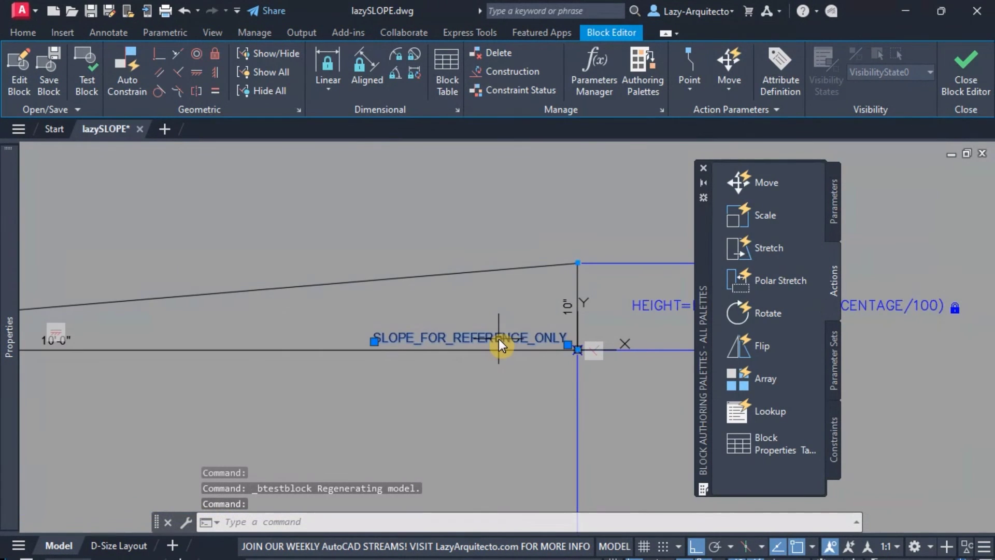
{"action": "left_click", "coordinate": [802, 440]}
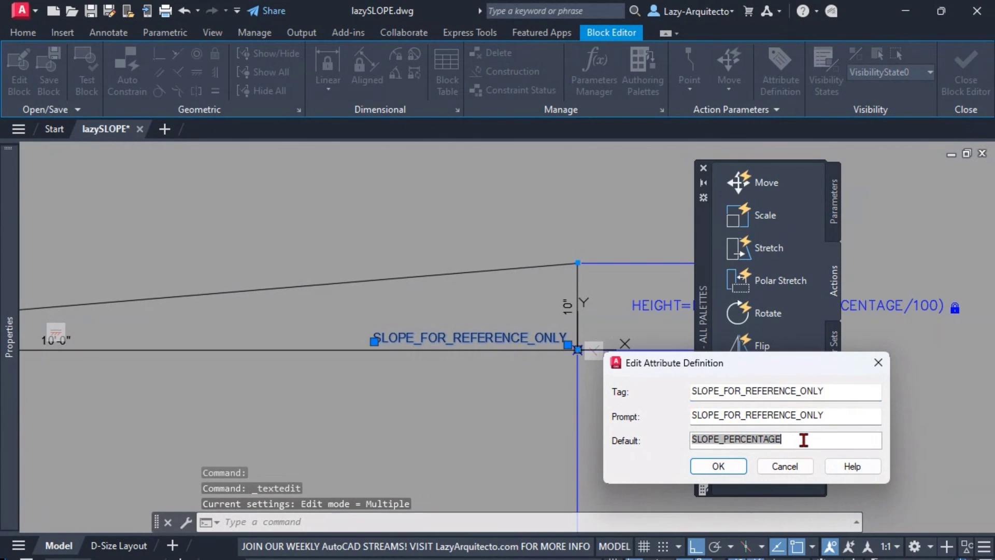
{"action": "type", "text": "%"}
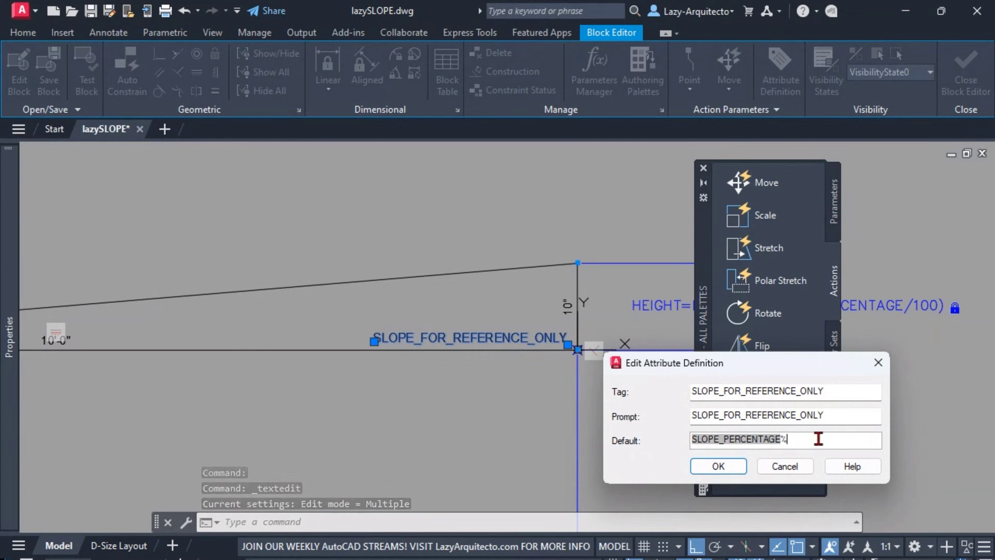
{"action": "left_click", "coordinate": [733, 468]}
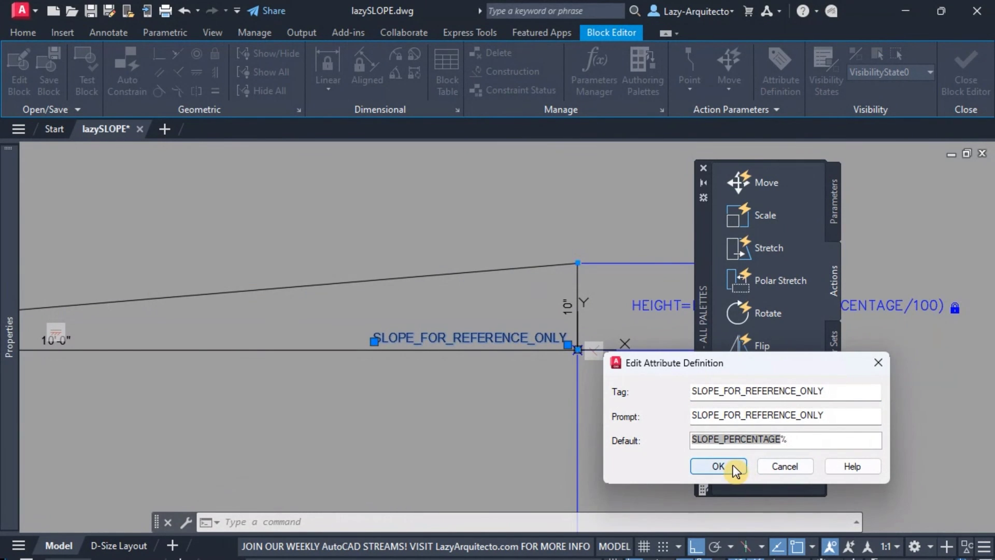
{"action": "key", "text": "Escape"}
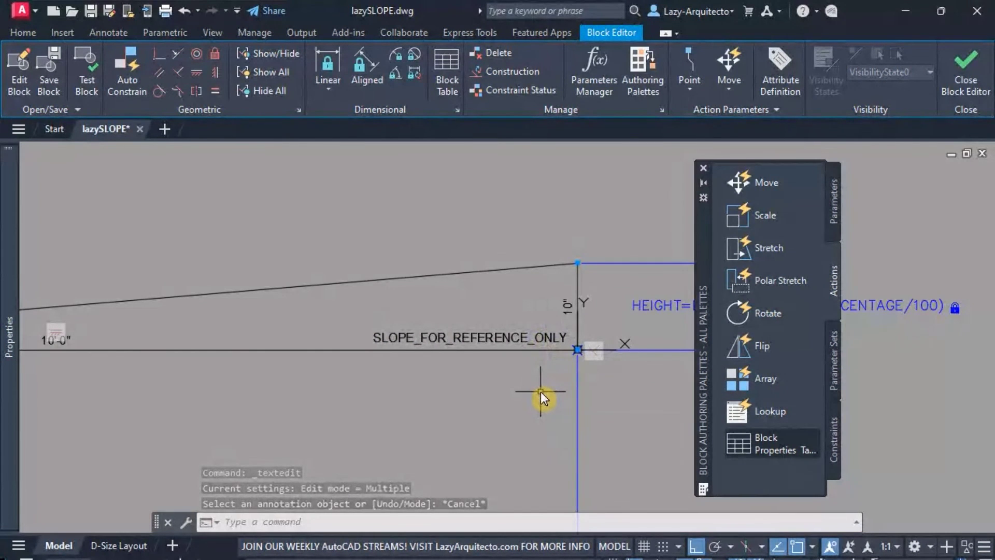
Step: Leave the block editor and synchronize the lazySLOPE block's attributes with ATTSYNC by selecting the block in the drawing
{"action": "scroll", "coordinate": [540, 391], "scroll_direction": "down", "scroll_amount": 3}
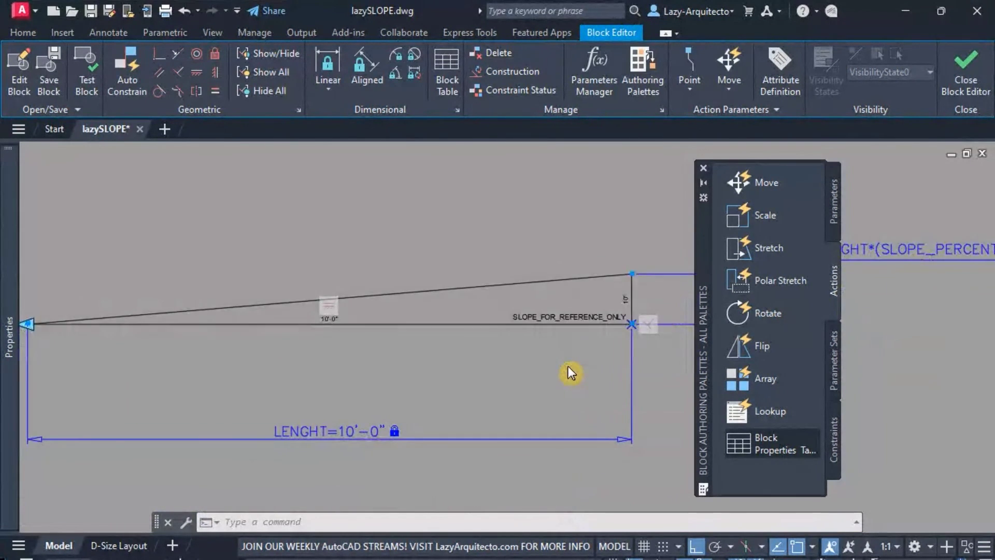
{"action": "scroll", "coordinate": [568, 366], "scroll_direction": "down", "scroll_amount": 1}
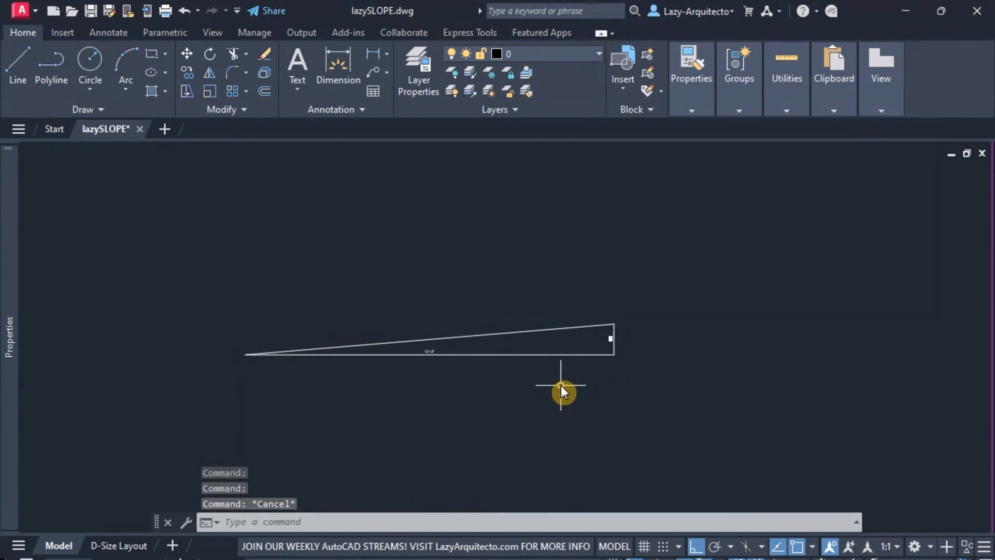
{"action": "type", "text": "A"}
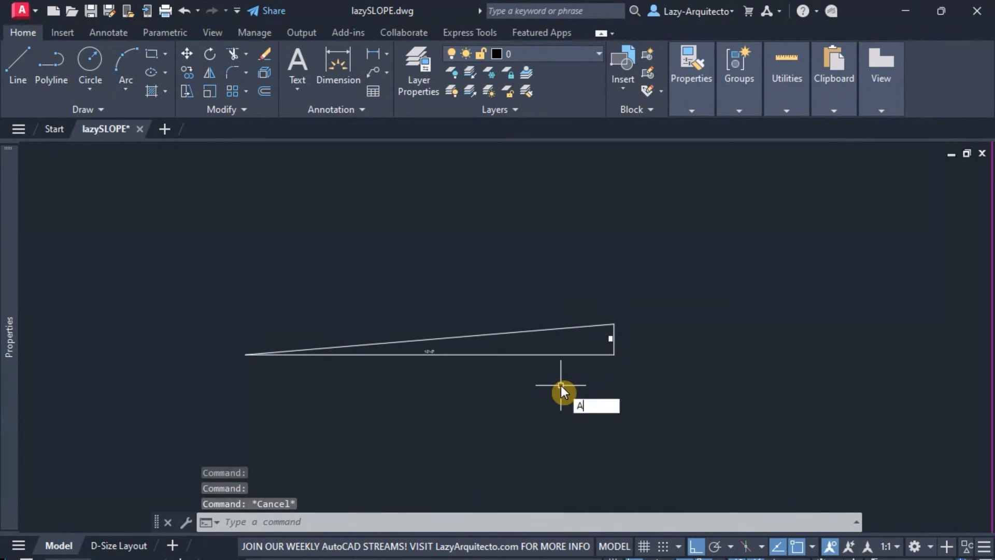
{"action": "type", "text": "TTS"}
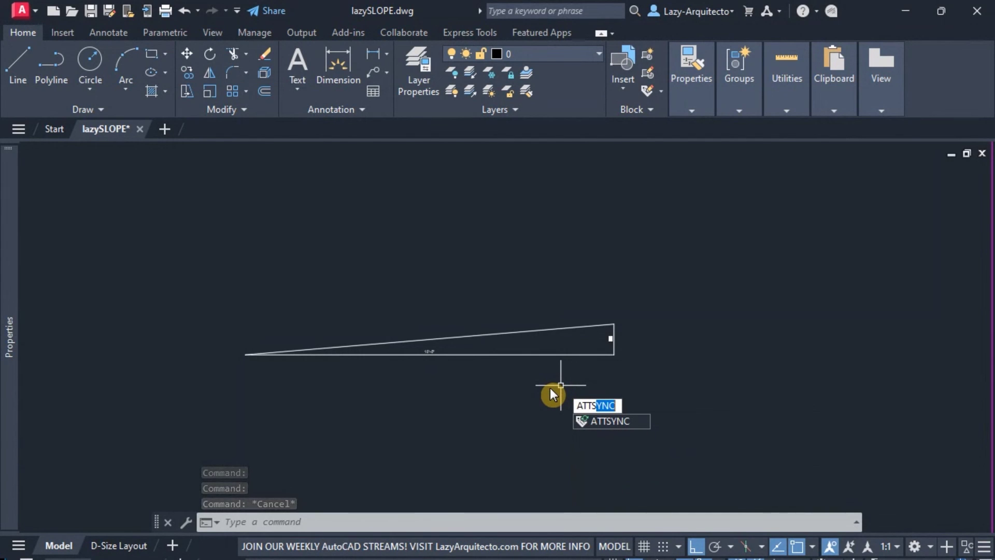
{"action": "left_click", "coordinate": [614, 422]}
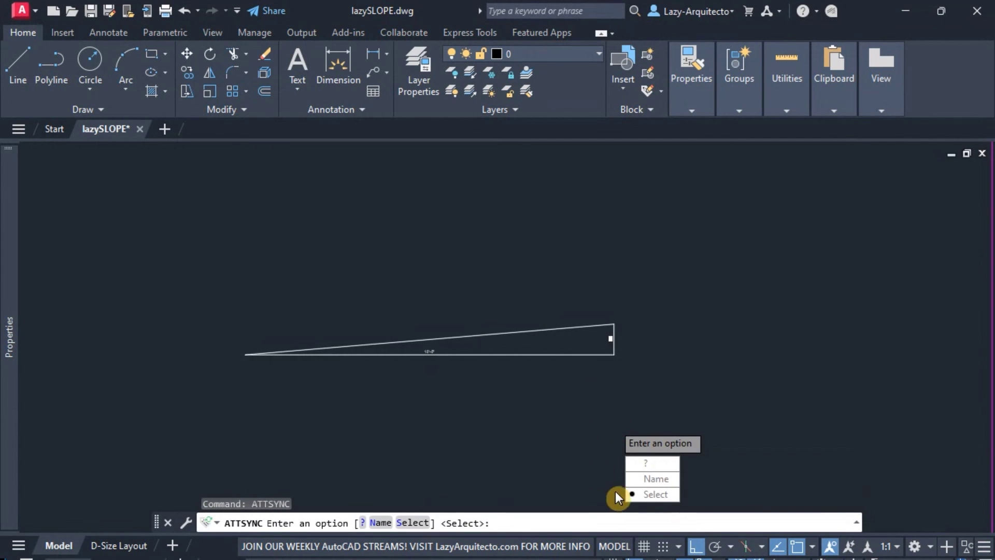
{"action": "left_click", "coordinate": [654, 493]}
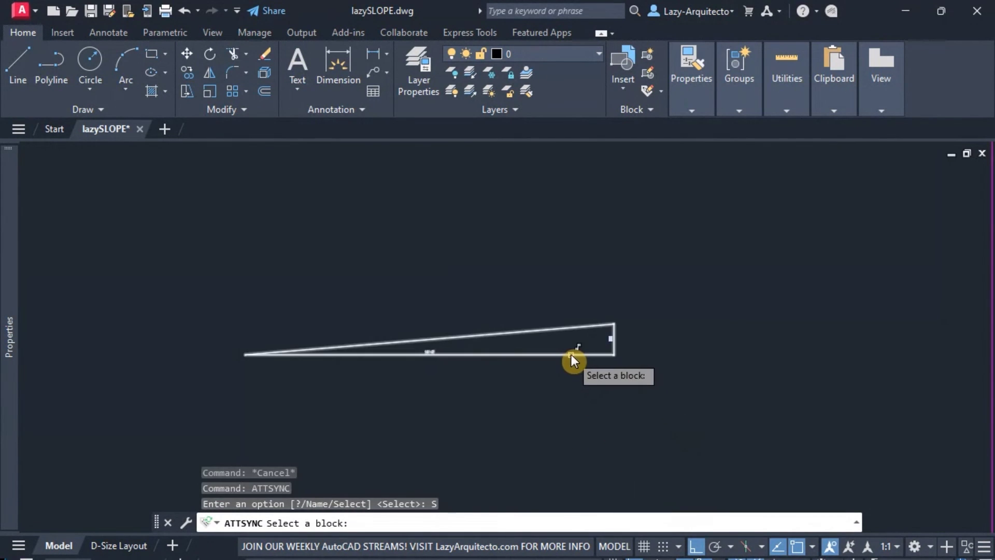
{"action": "left_click", "coordinate": [548, 356]}
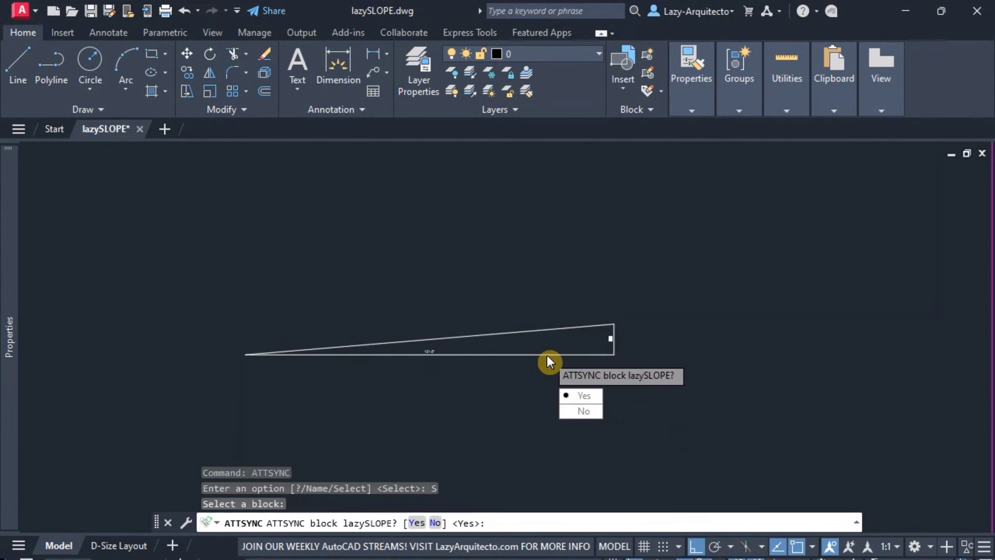
{"action": "left_click", "coordinate": [580, 396]}
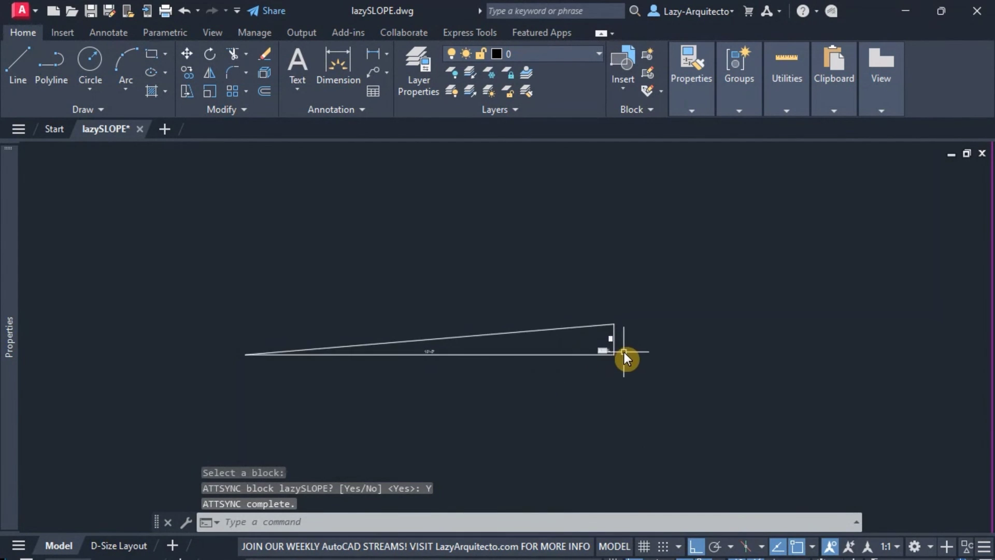
{"action": "scroll", "coordinate": [601, 364], "scroll_direction": "up", "scroll_amount": 5}
{"action": "scroll", "coordinate": [562, 363], "scroll_direction": "up", "scroll_amount": 1}
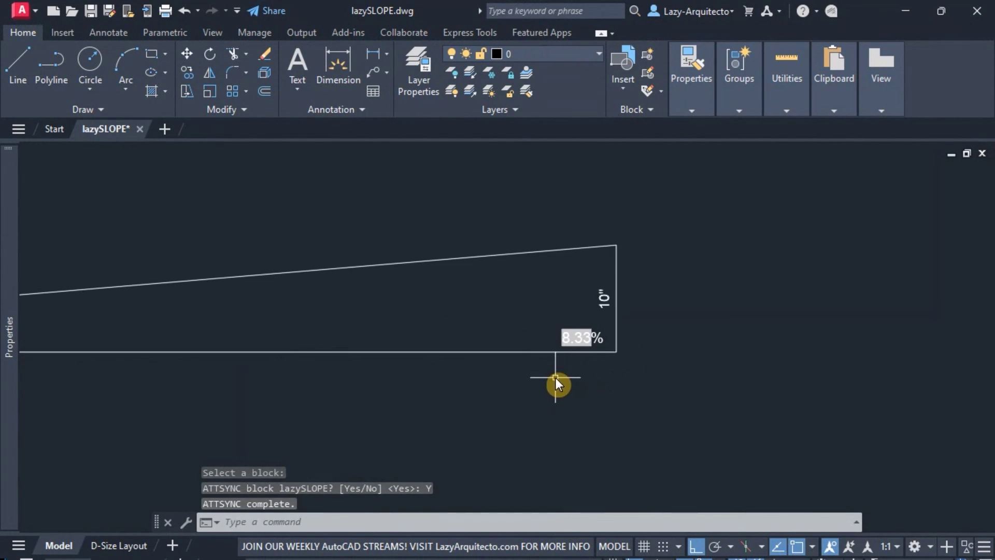
{"action": "middle_click_drag", "start_coordinate": [555, 384], "coordinate": [644, 384]}
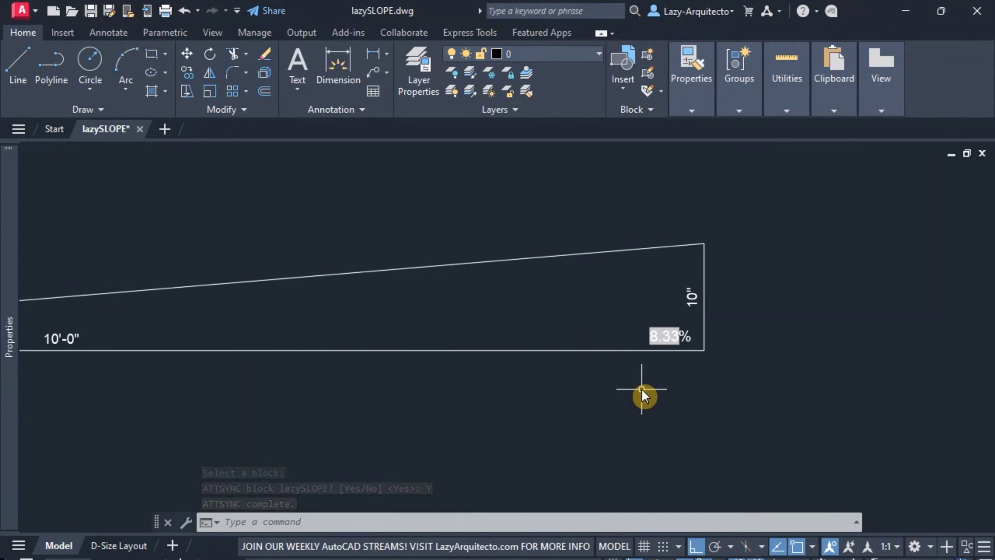
Step: Set the lazySLOPE block's SLOPE_PERCENTAGE custom property to 16
{"action": "key", "text": "Escape"}
{"action": "scroll", "coordinate": [641, 389], "scroll_direction": "down", "scroll_amount": 4}
{"action": "mouse_move", "coordinate": [4, 290]}
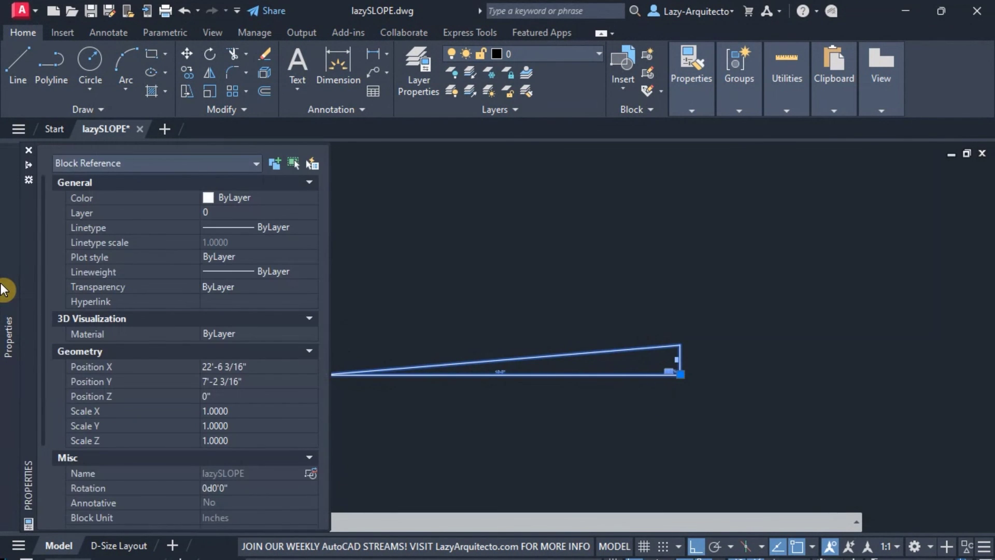
{"action": "scroll", "coordinate": [225, 397], "scroll_direction": "down", "scroll_amount": 3}
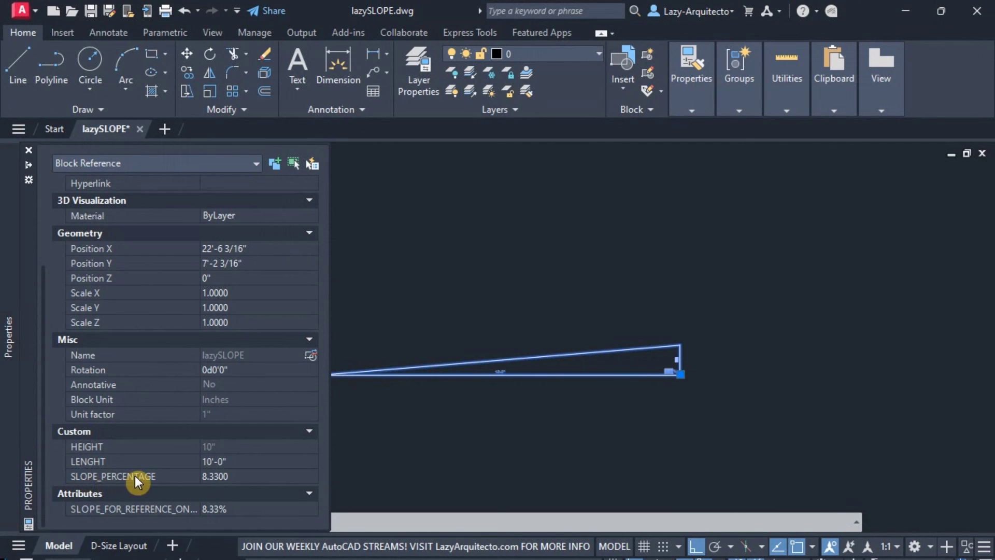
{"action": "left_click", "coordinate": [238, 476]}
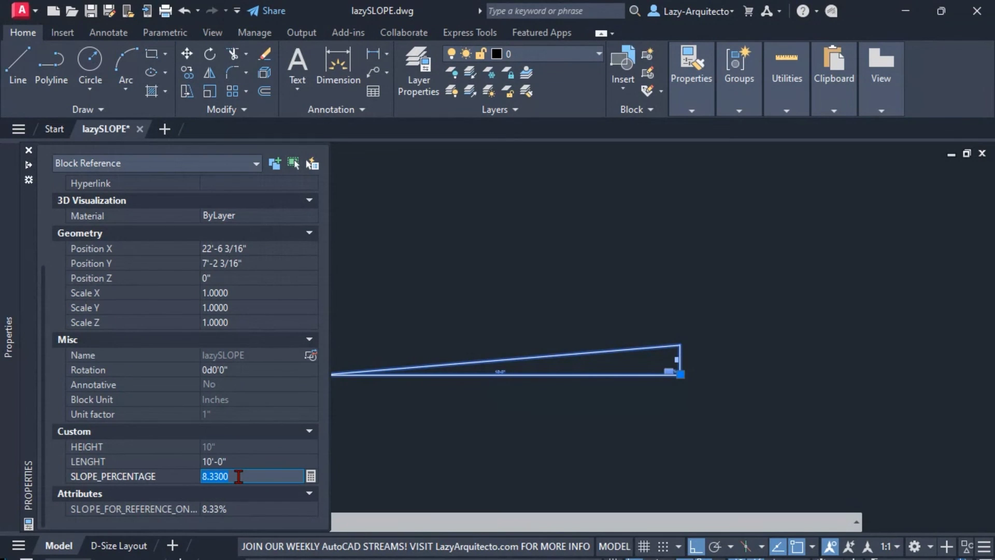
{"action": "type", "text": "1"}
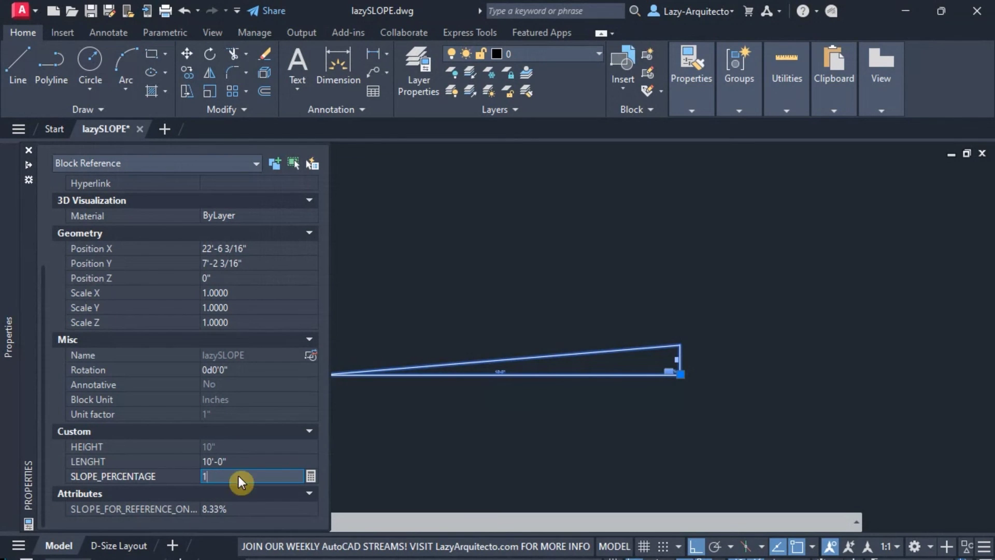
{"action": "type", "text": "6"}
{"action": "key", "text": "Return"}
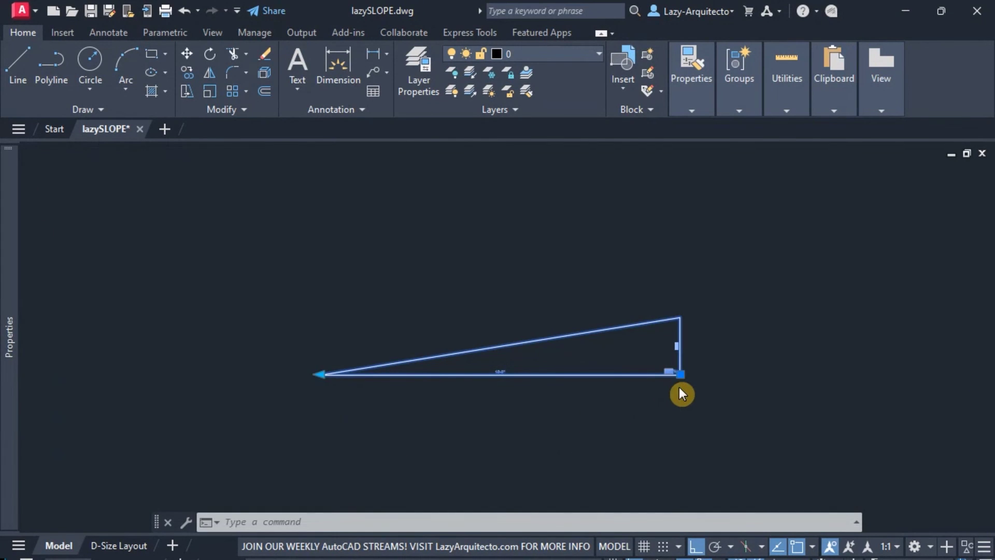
Step: Regenerate the model to refresh the slope attribute and inspect its percentage text beside the height dimension
{"action": "key", "text": "Escape"}
{"action": "type", "text": "TR"}
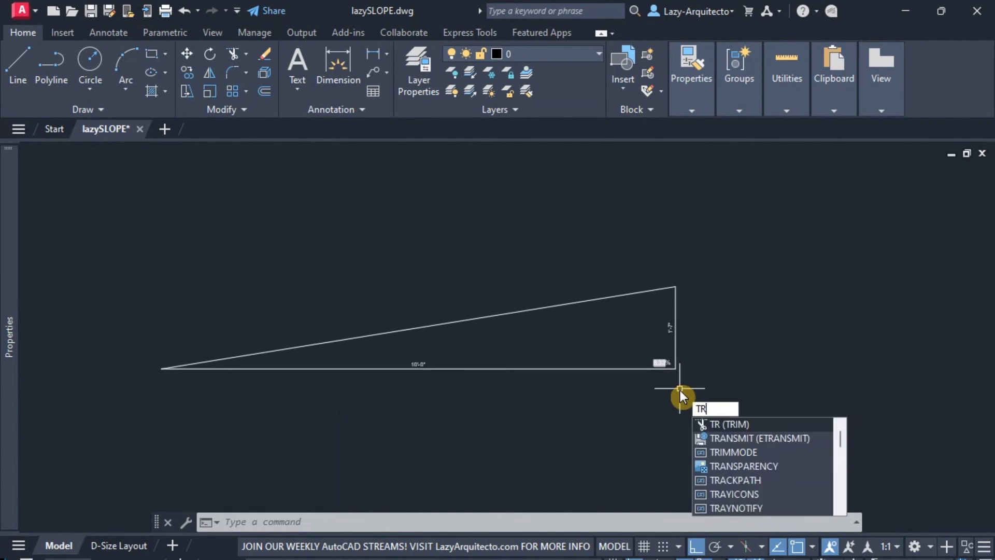
{"action": "key", "text": "Escape"}
{"action": "type", "text": "RE"}
{"action": "key", "text": "Return"}
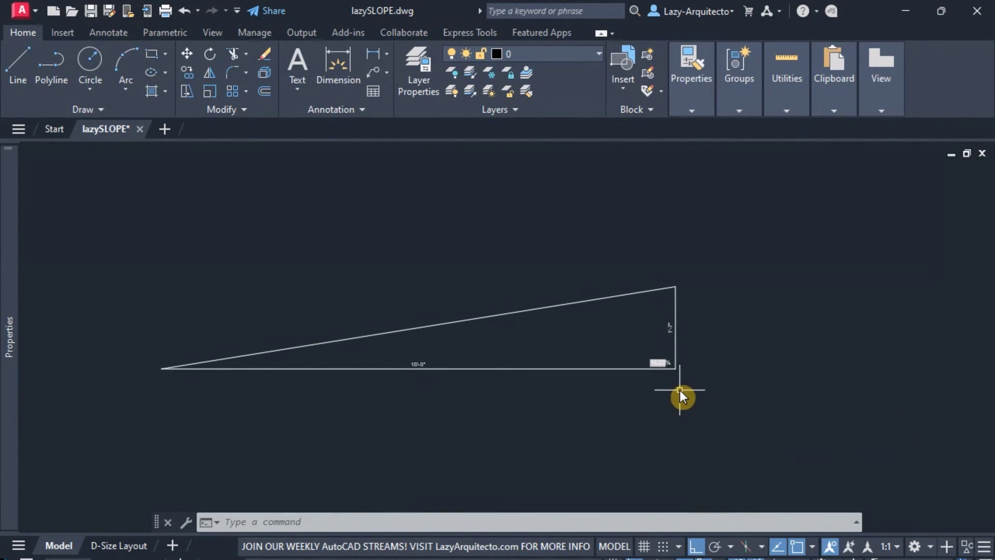
{"action": "scroll", "coordinate": [634, 373], "scroll_direction": "up", "scroll_amount": 2}
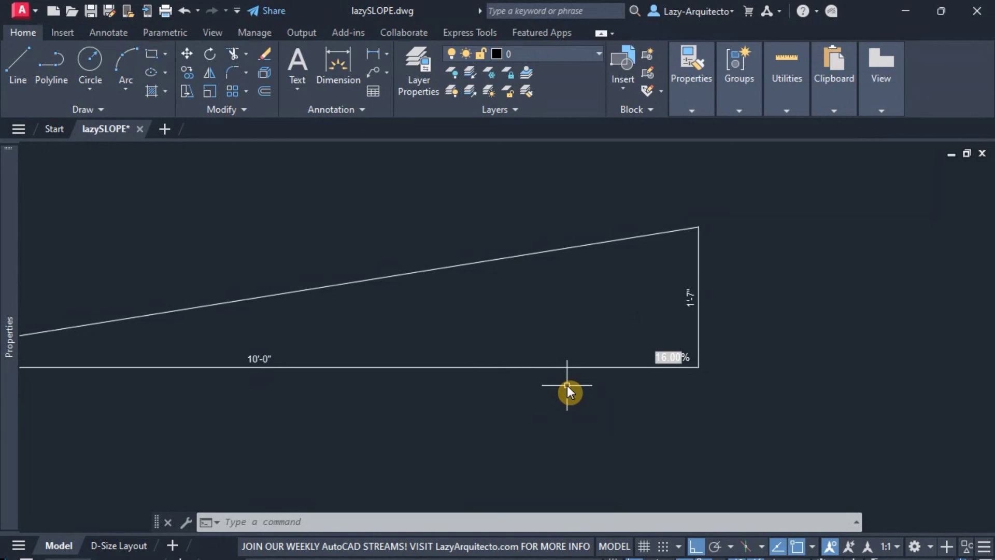
{"action": "scroll", "coordinate": [652, 394], "scroll_direction": "down", "scroll_amount": 2}
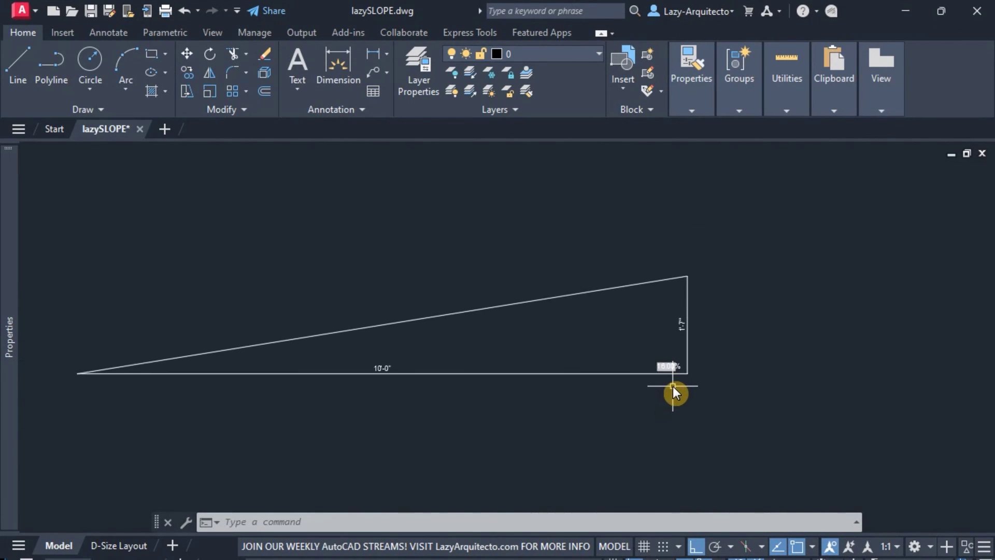
{"action": "middle_click_drag", "start_coordinate": [660, 393], "coordinate": [664, 387]}
{"action": "key", "text": "Escape"}
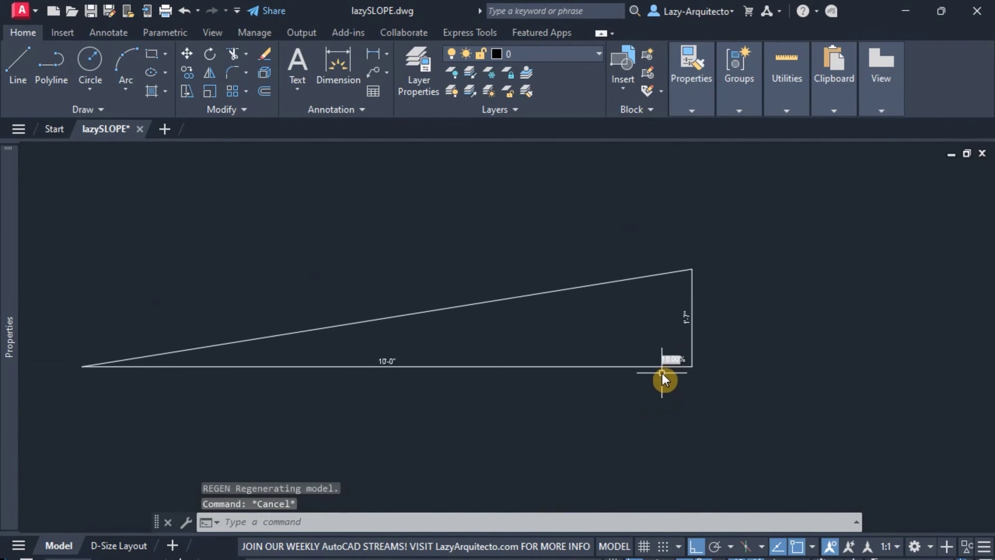
Step: Shorten the slope block to a length of about 5'-5" by stretching its low end toward the vertical side
{"action": "scroll", "coordinate": [661, 372], "scroll_direction": "up", "scroll_amount": 1}
{"action": "left_click", "coordinate": [683, 366]}
{"action": "scroll", "coordinate": [630, 383], "scroll_direction": "down", "scroll_amount": 1}
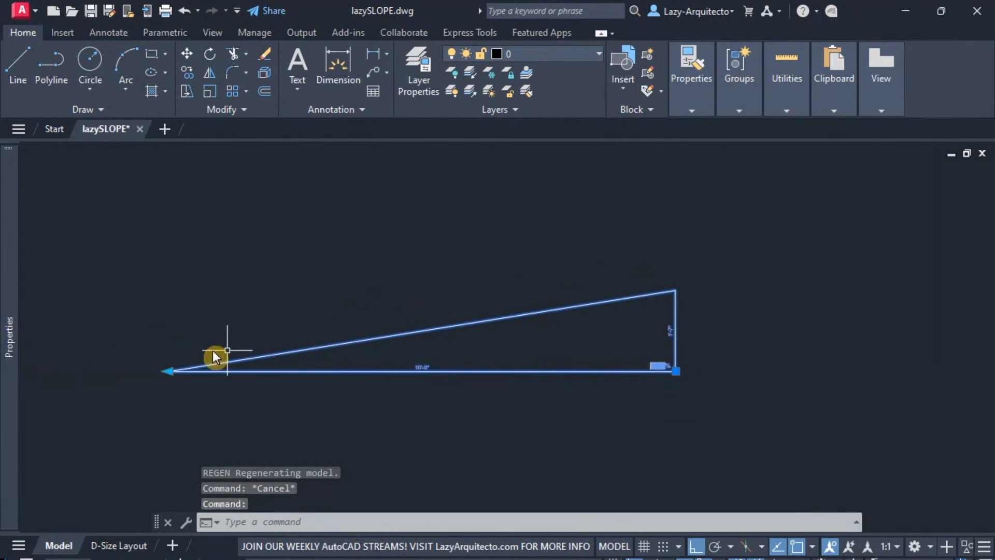
{"action": "left_click", "coordinate": [396, 405]}
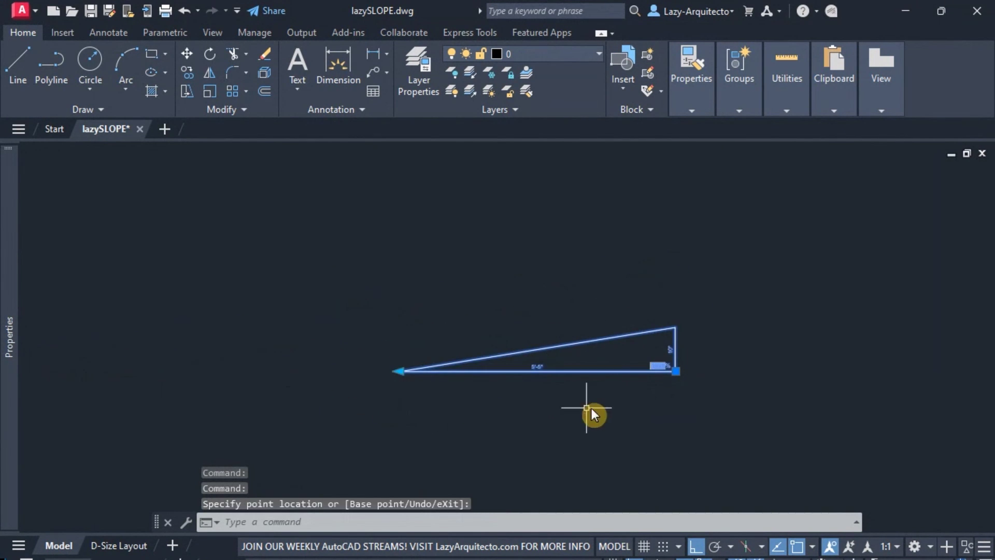
{"action": "key", "text": "Escape"}
Step: Stretch the slope block again from its low end to change its length
{"action": "left_click", "coordinate": [588, 359]}
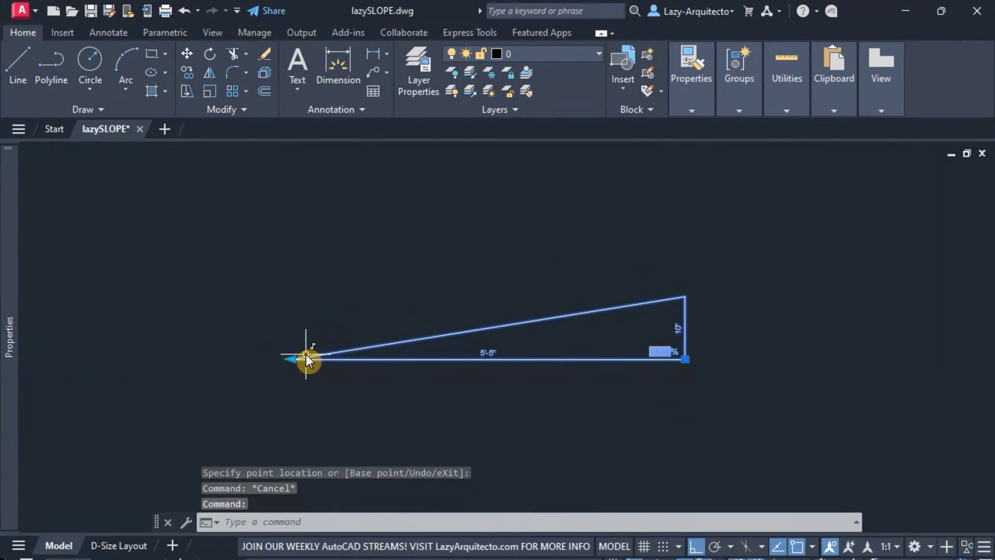
{"action": "left_click", "coordinate": [288, 357]}
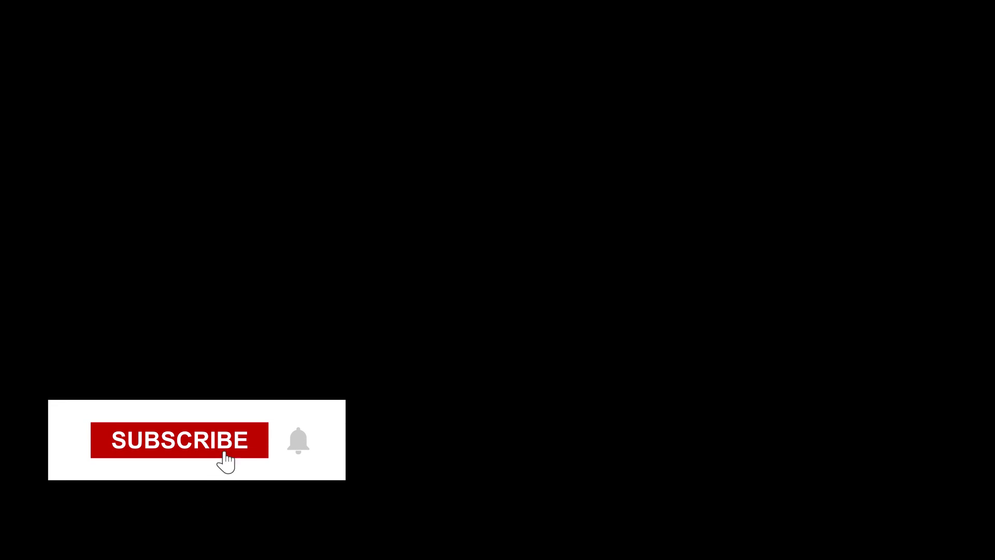